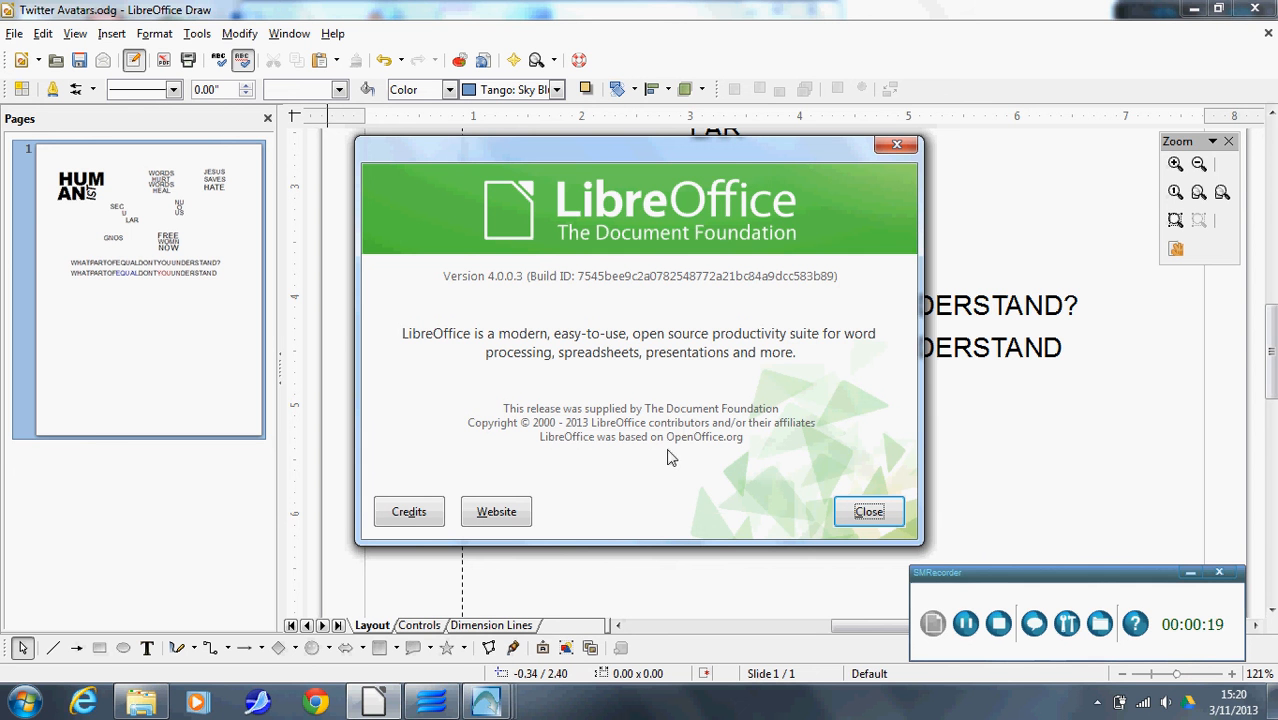
Close the version information and examine the existing text avatar designs, including the HUMANIST group.
{"action": "left_click", "coordinate": [866, 511]}
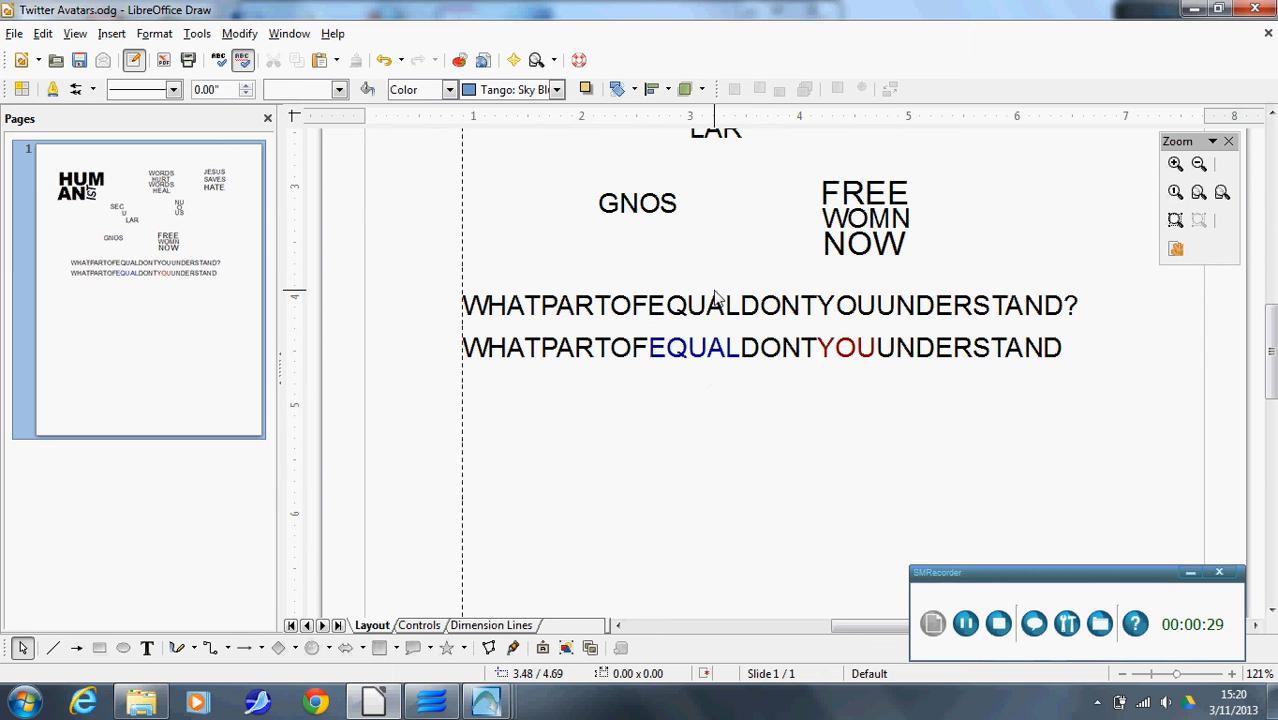
{"action": "scroll", "coordinate": [714, 300], "scroll_direction": "up", "scroll_amount": 3}
{"action": "scroll", "coordinate": [714, 300], "scroll_direction": "up", "scroll_amount": 3}
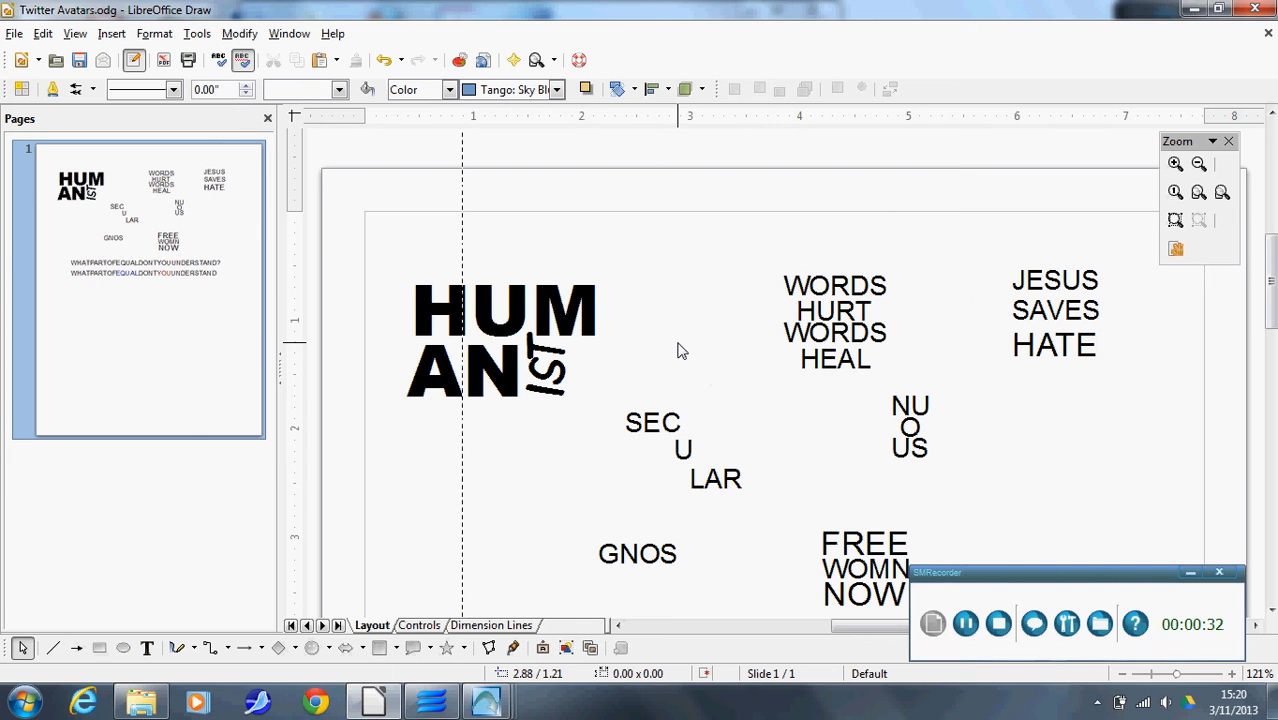
{"action": "scroll", "coordinate": [714, 362], "scroll_direction": "down", "scroll_amount": 3}
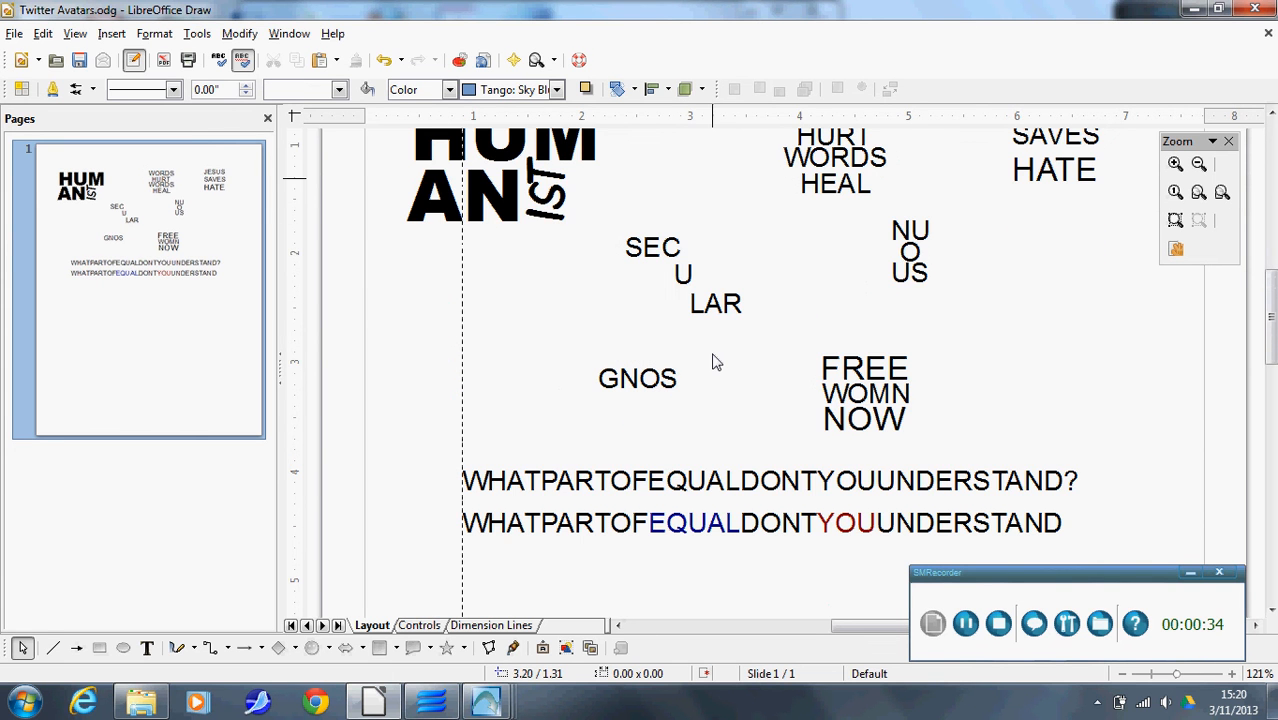
{"action": "key", "text": "ctrl+s"}
{"action": "scroll", "coordinate": [750, 310], "scroll_direction": "up", "scroll_amount": 1}
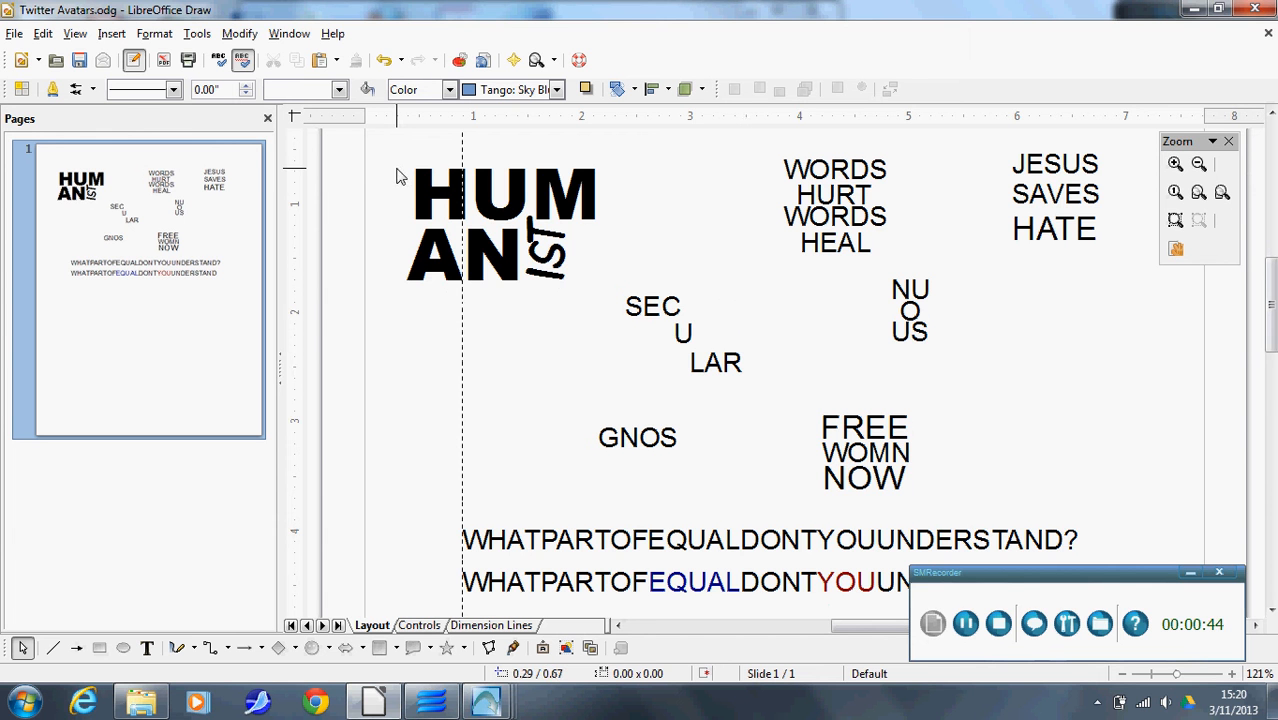
{"action": "left_click_drag", "start_coordinate": [378, 148], "coordinate": [655, 318]}
{"action": "left_click", "coordinate": [624, 258]}
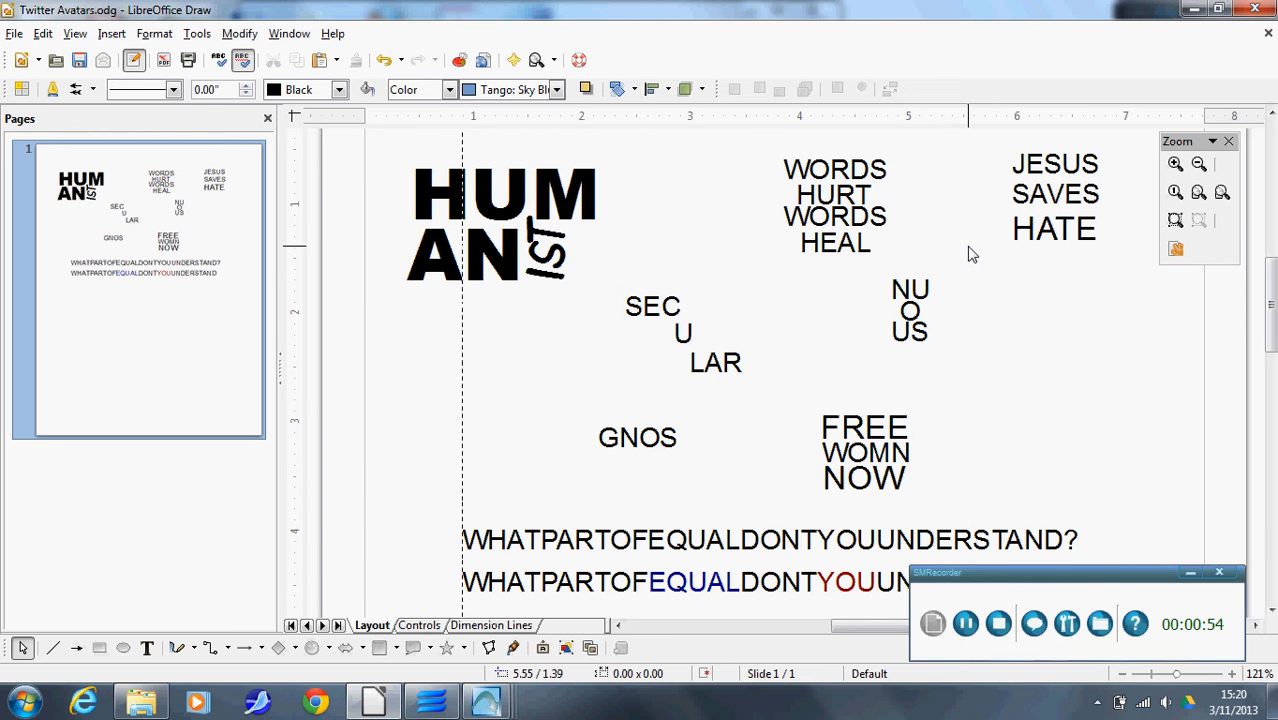
Examine the FREE WOMN NOW text group and the plain and coloured WHATPARTOFEQUALDONTYOUUNDERSTAND lines.
{"action": "scroll", "coordinate": [960, 262], "scroll_direction": "down", "scroll_amount": 2}
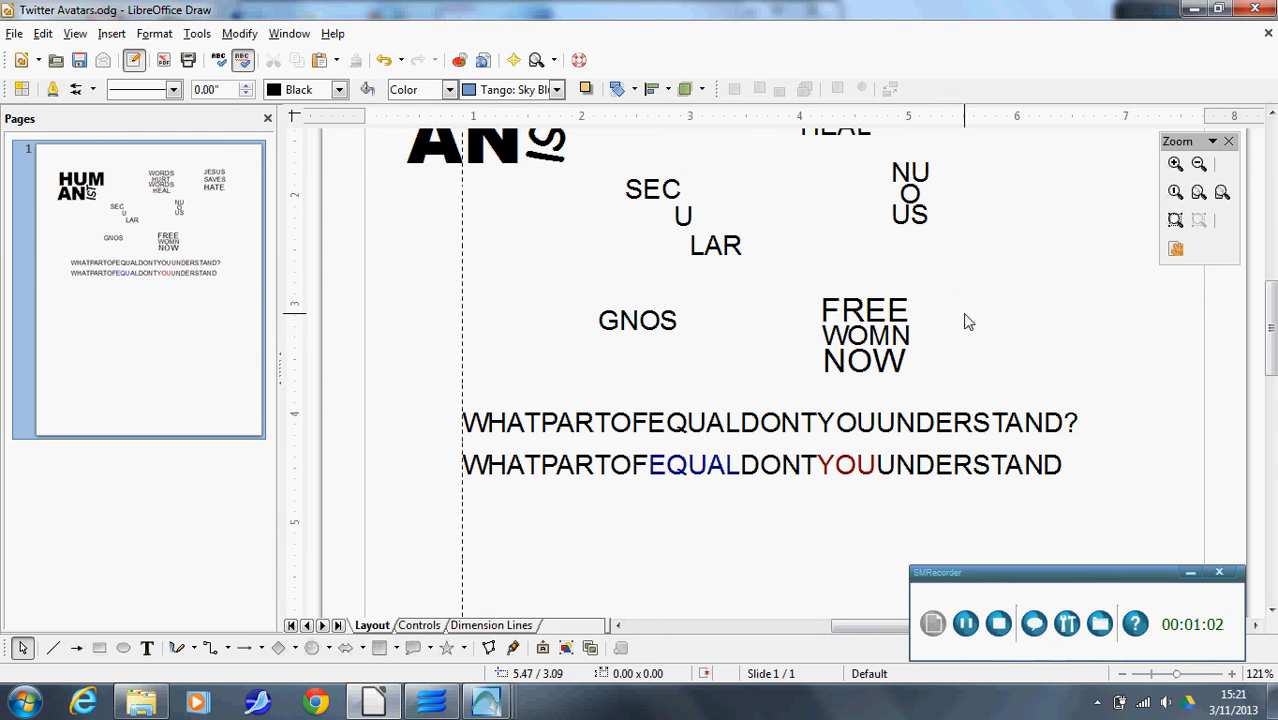
{"action": "scroll", "coordinate": [988, 310], "scroll_direction": "down", "scroll_amount": 1}
{"action": "scroll", "coordinate": [979, 300], "scroll_direction": "down", "scroll_amount": 2}
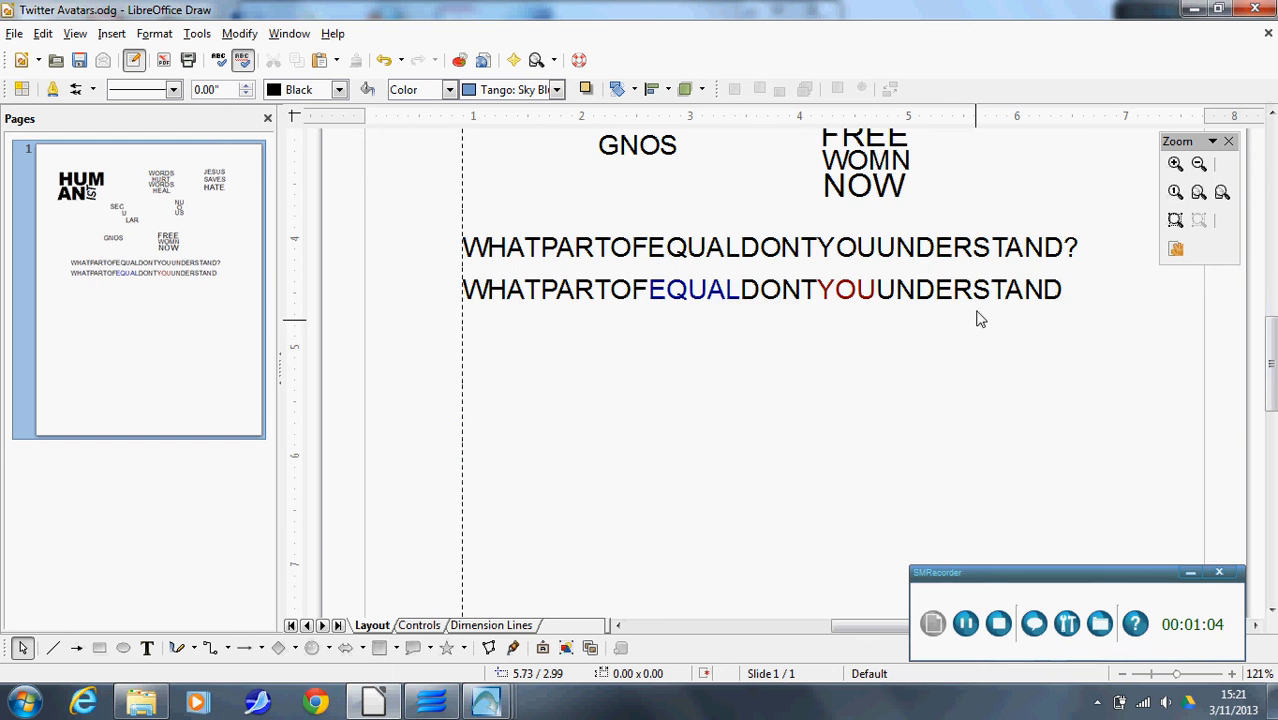
{"action": "scroll", "coordinate": [955, 270], "scroll_direction": "up", "scroll_amount": 2}
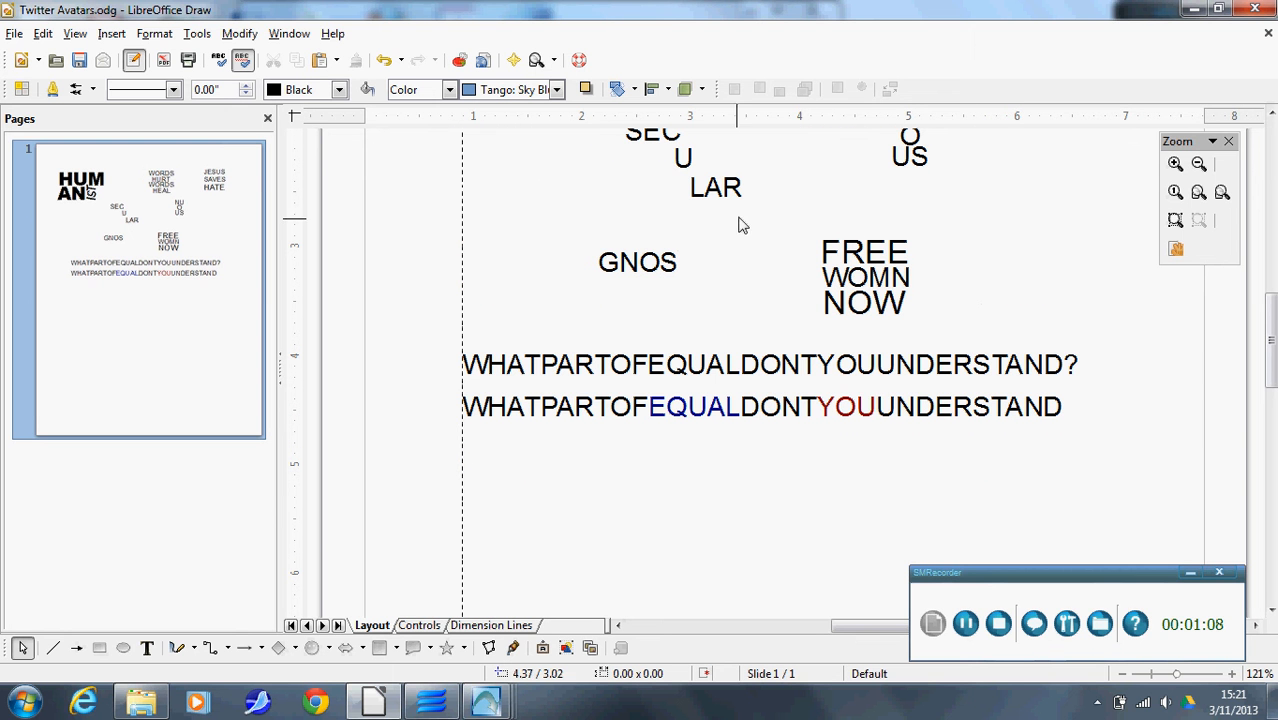
{"action": "left_click_drag", "start_coordinate": [772, 208], "coordinate": [965, 352]}
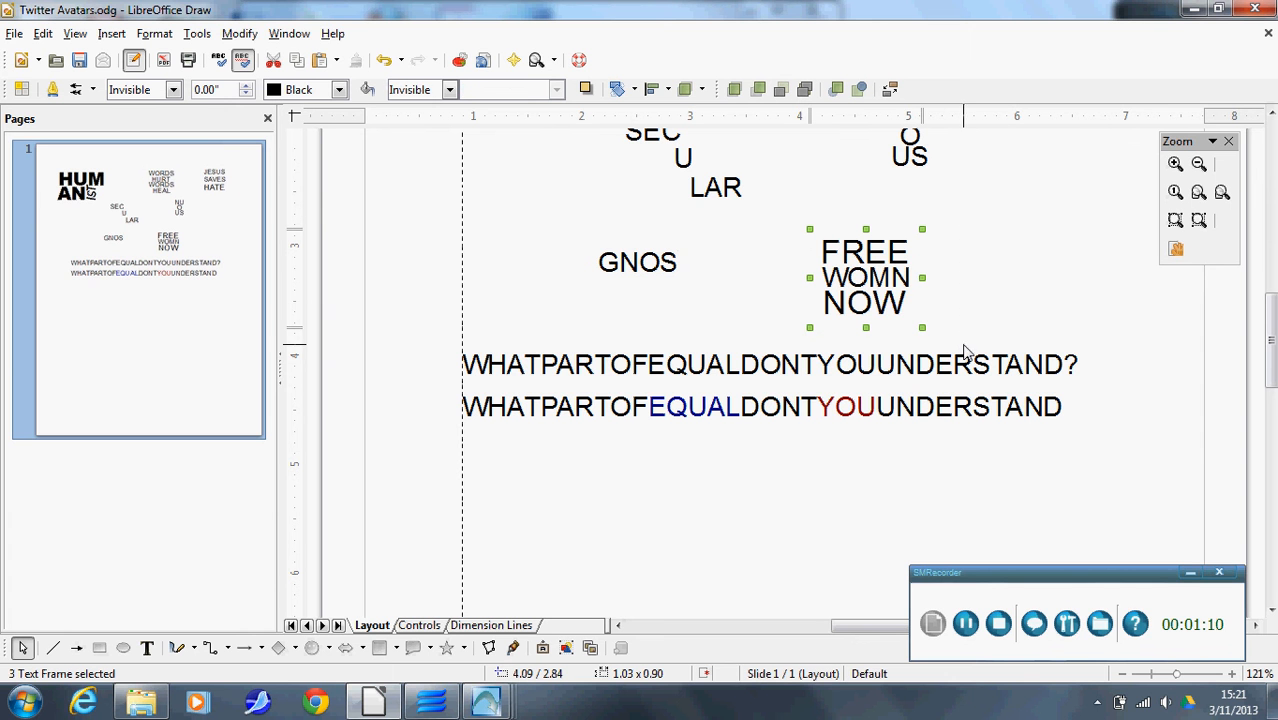
{"action": "left_click", "coordinate": [953, 295]}
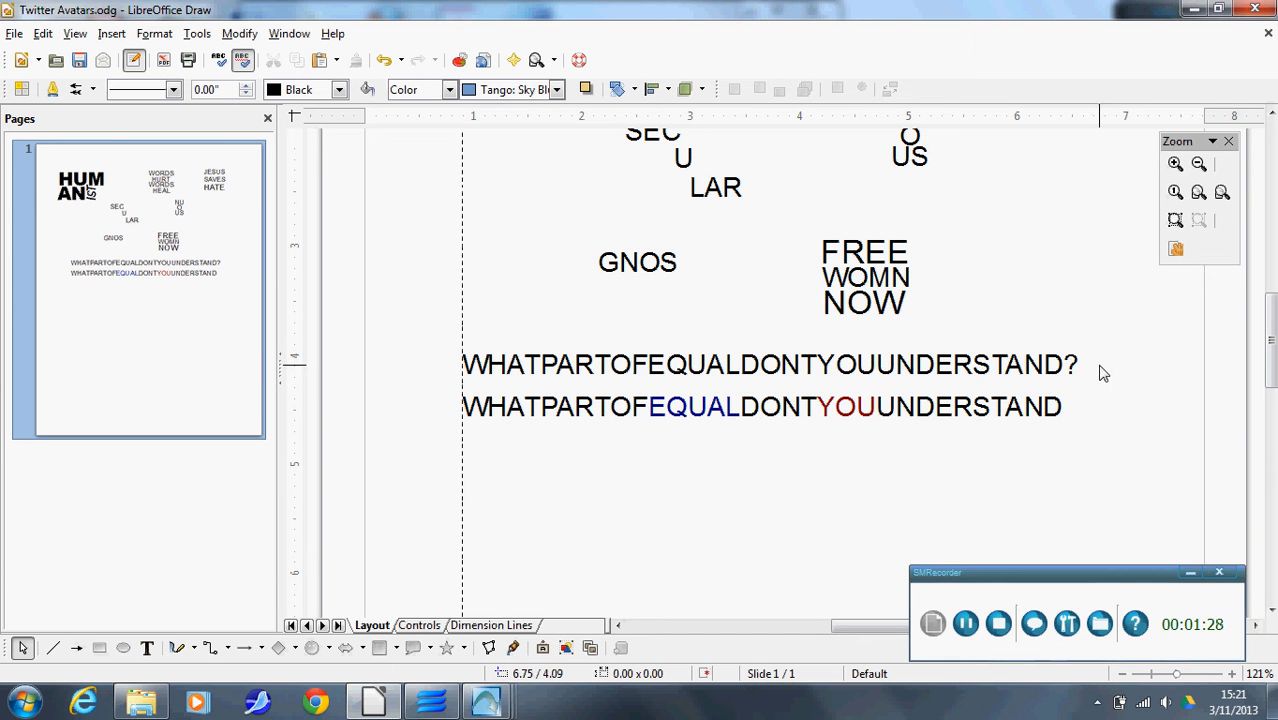
{"action": "left_click", "coordinate": [1058, 372]}
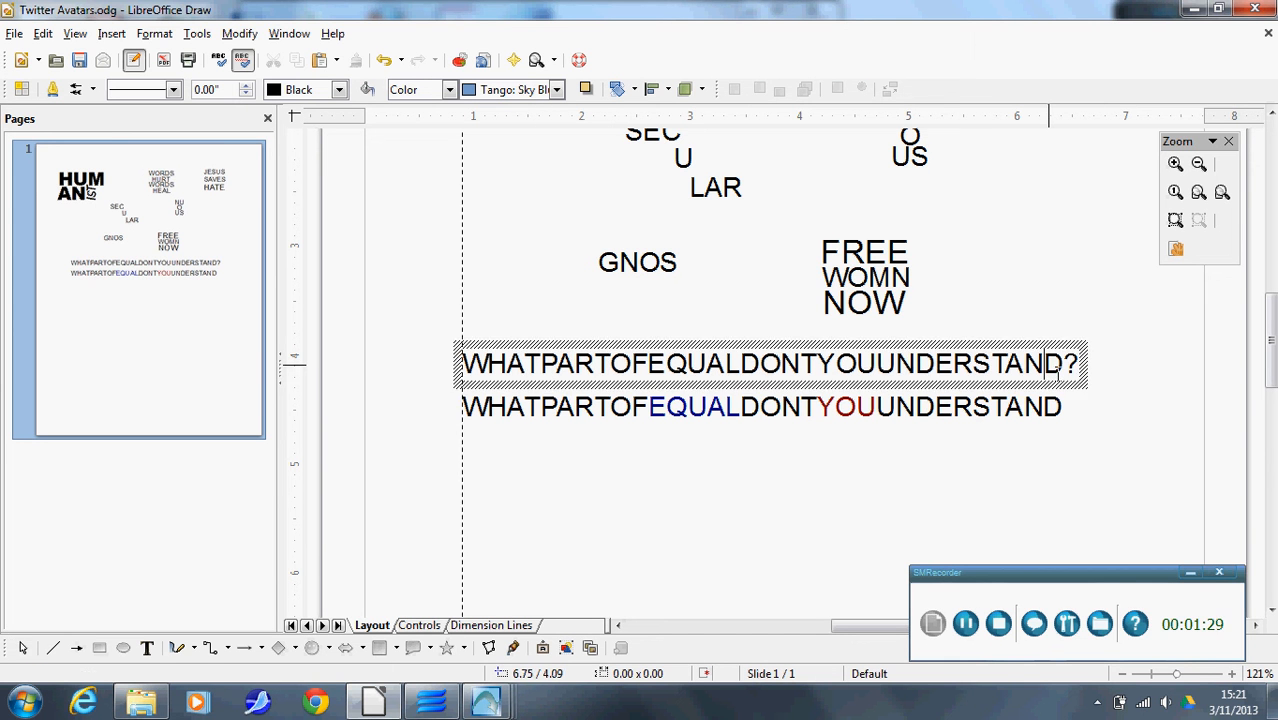
{"action": "left_click", "coordinate": [1105, 388]}
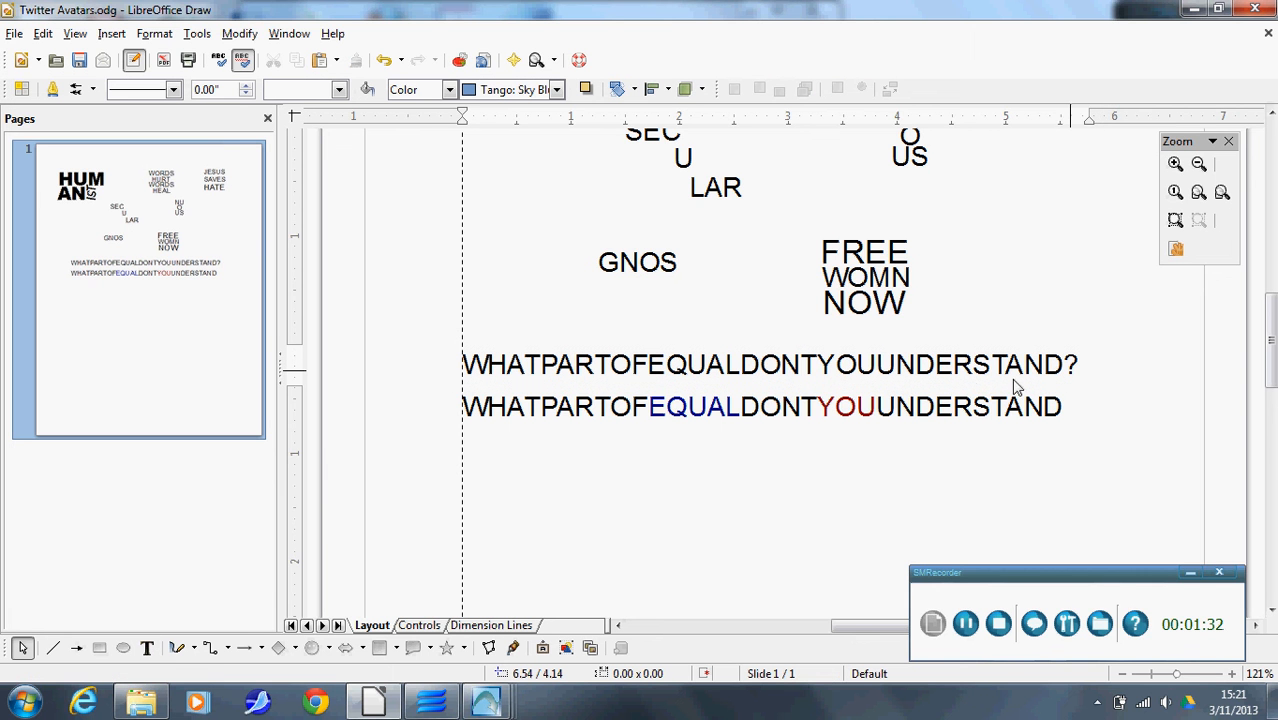
{"action": "left_click", "coordinate": [826, 406]}
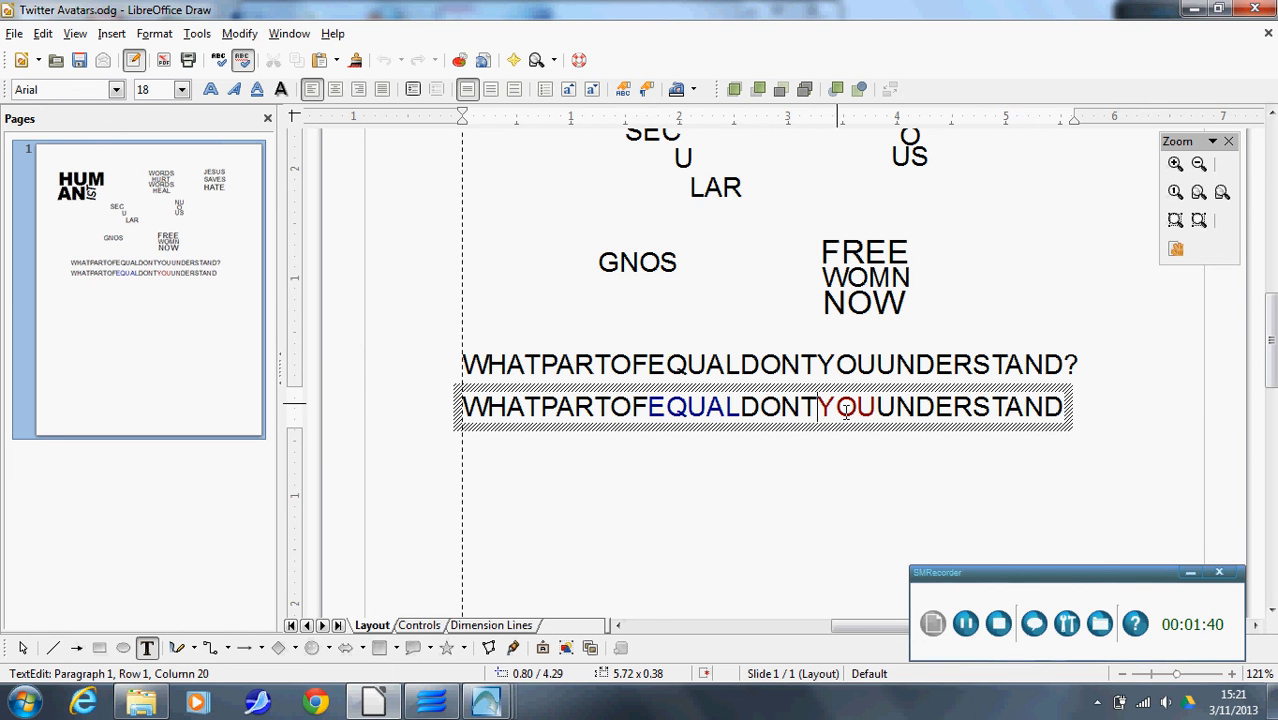
{"action": "left_click", "coordinate": [840, 485]}
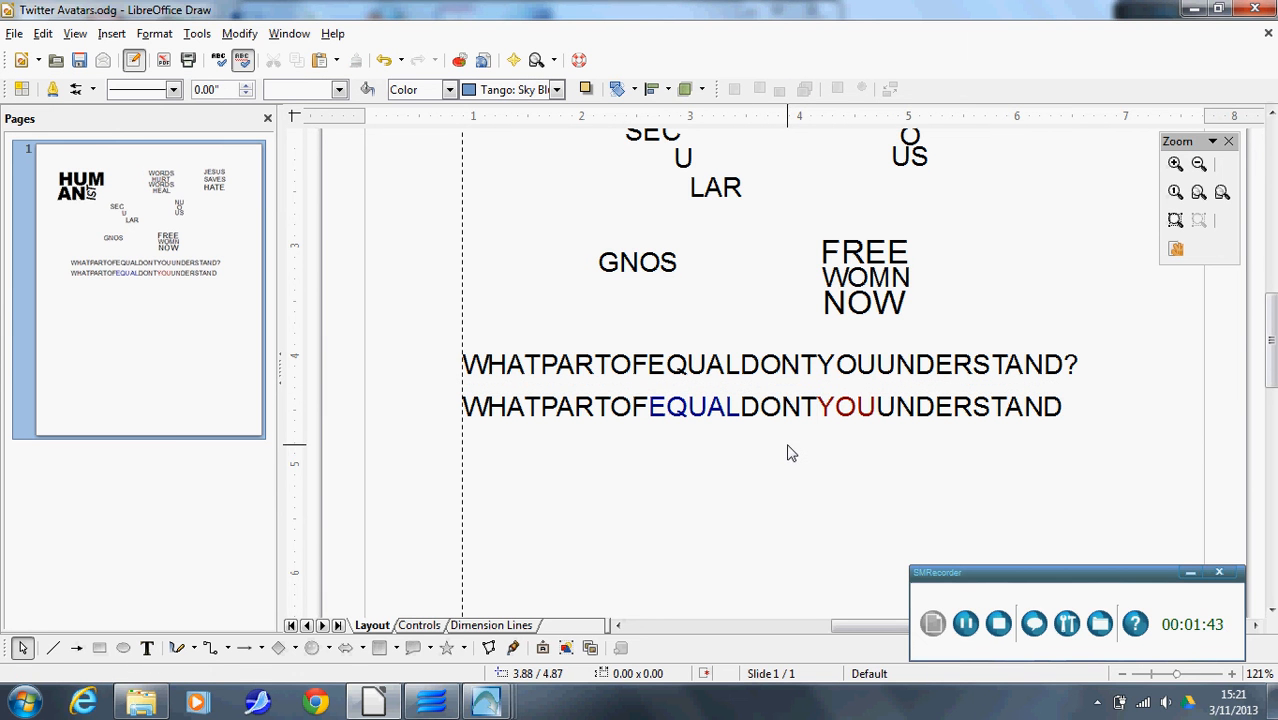
{"action": "scroll", "coordinate": [787, 452], "scroll_direction": "down", "scroll_amount": 1}
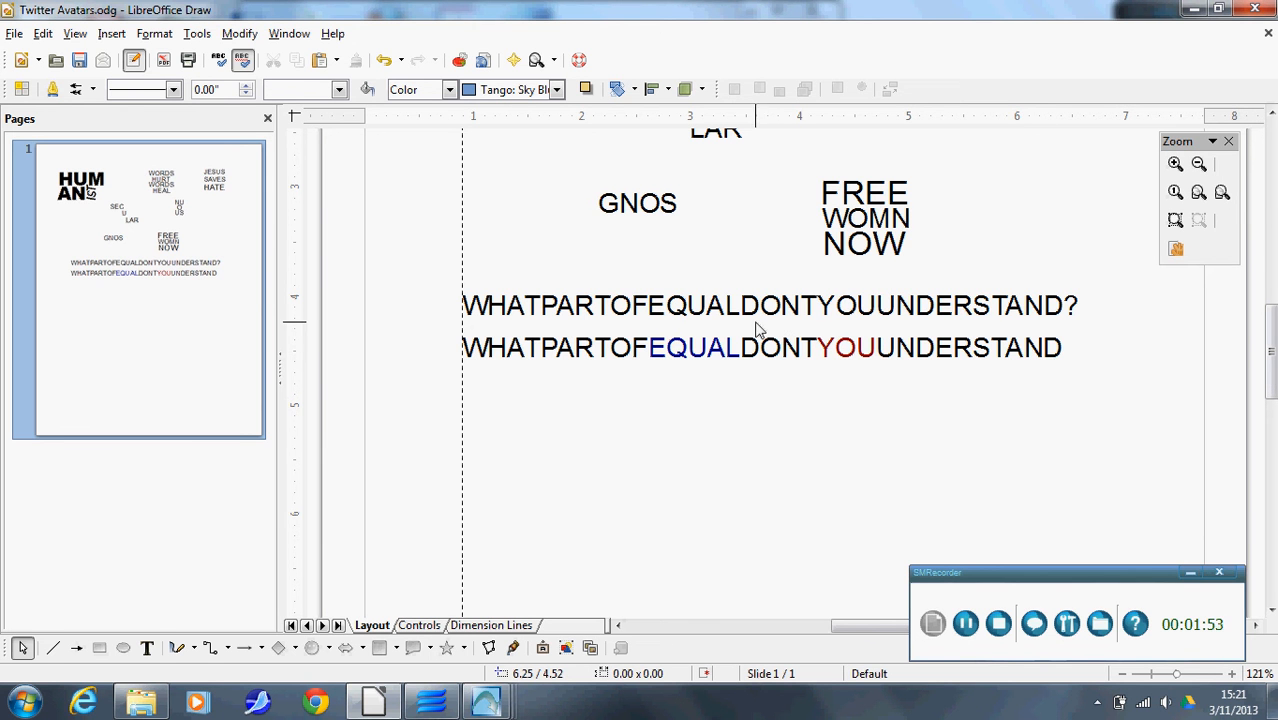
Paste two copies of the coloured WHATPARTOFEQUALDONTYOUUNDERSTAND text frame and stack them beneath the original, at vertical positions 4.69 and 5.08 inches.
{"action": "left_click", "coordinate": [773, 360]}
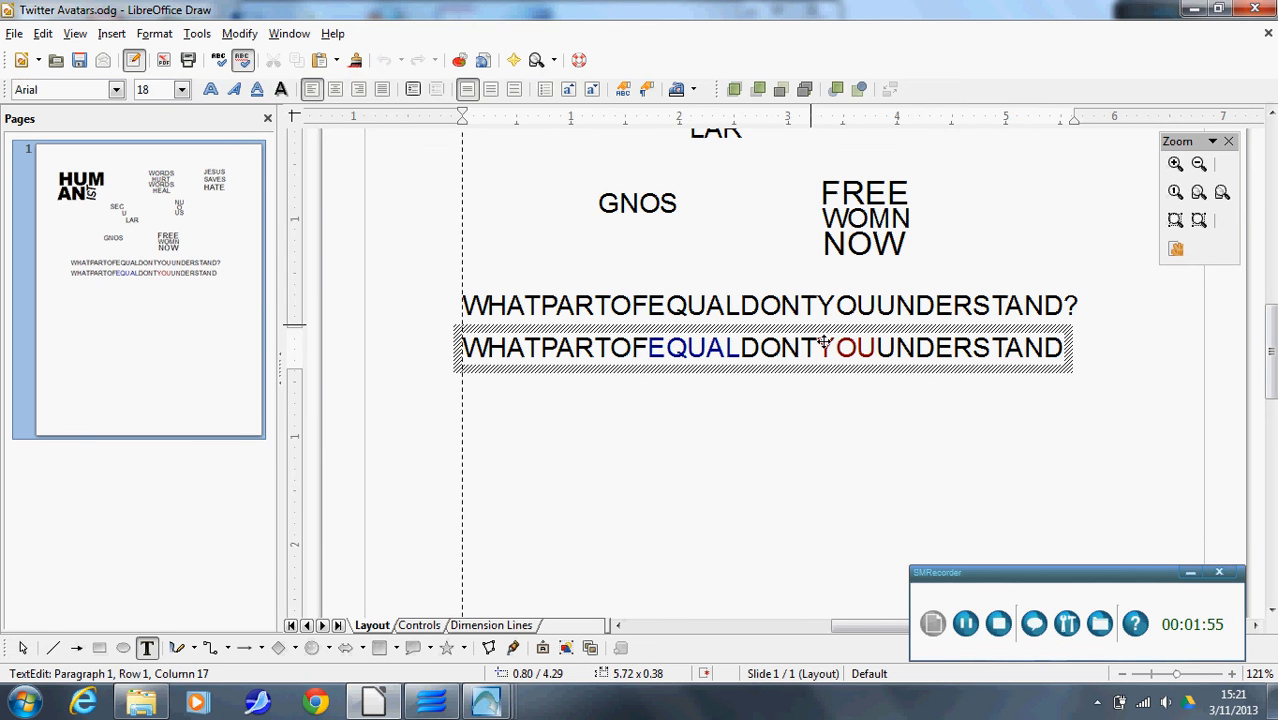
{"action": "key", "text": "Escape"}
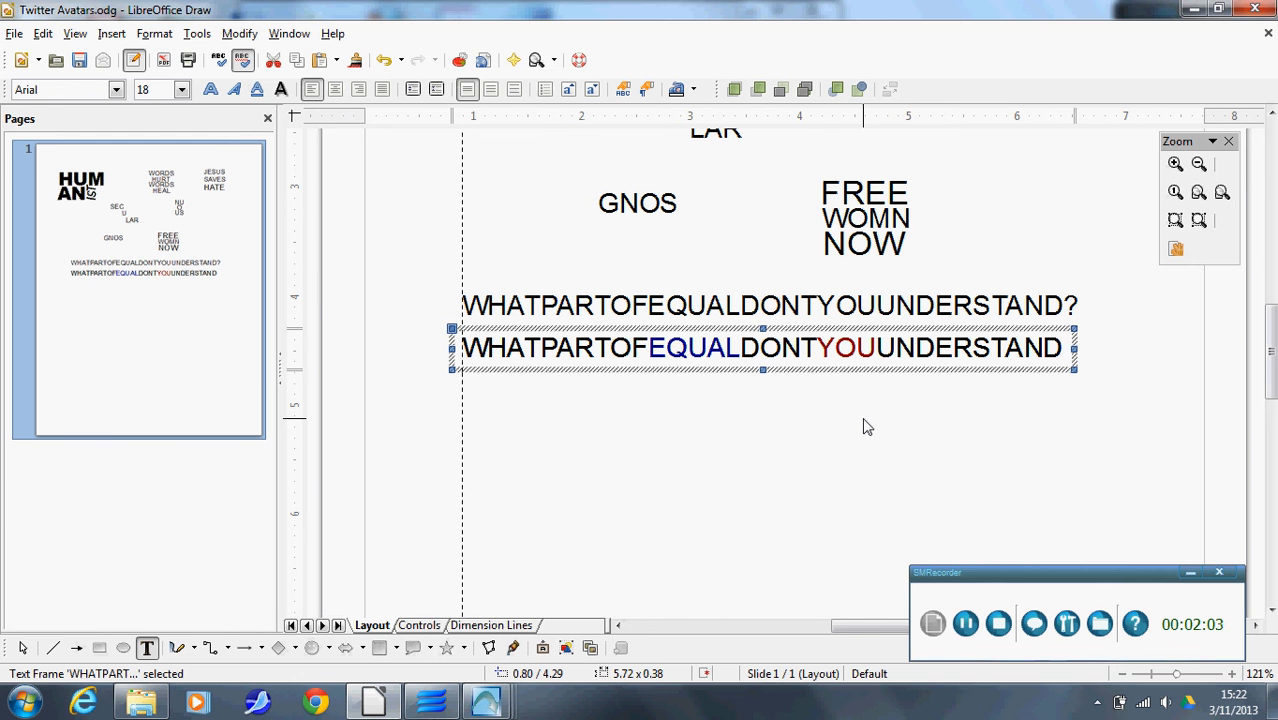
{"action": "key", "text": "ctrl+v"}
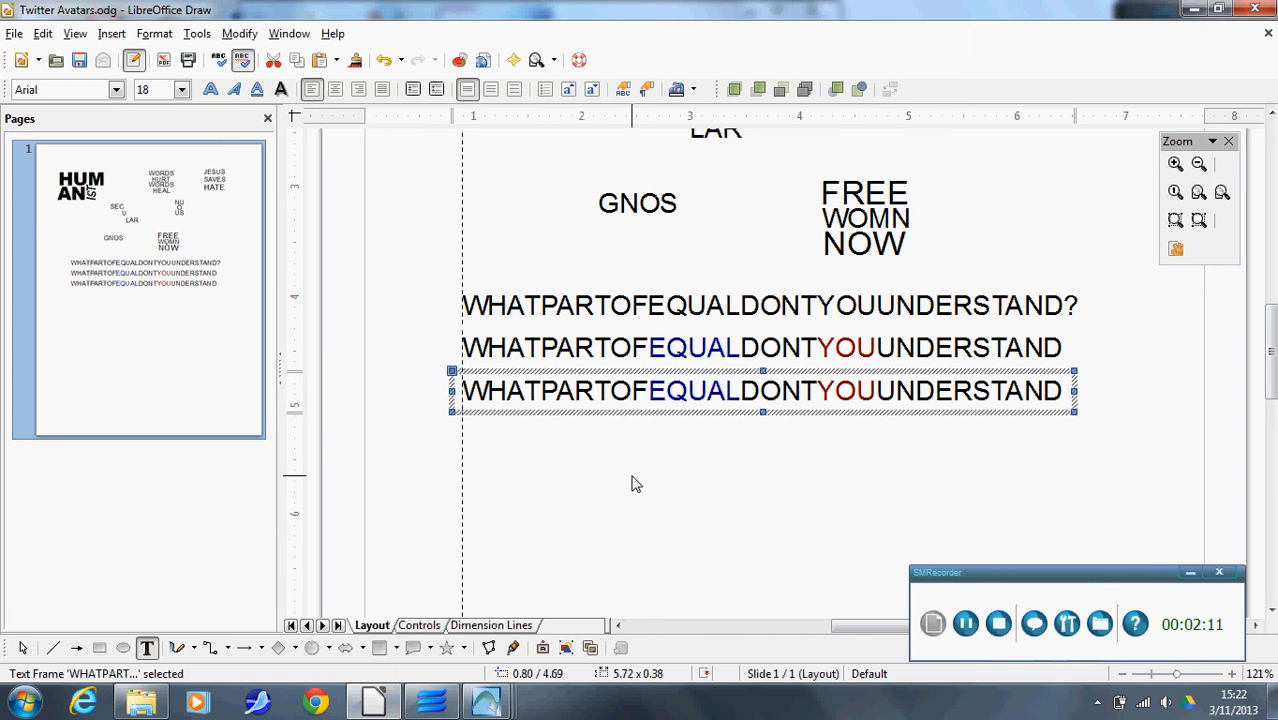
{"action": "key", "text": "shift+Tab"}
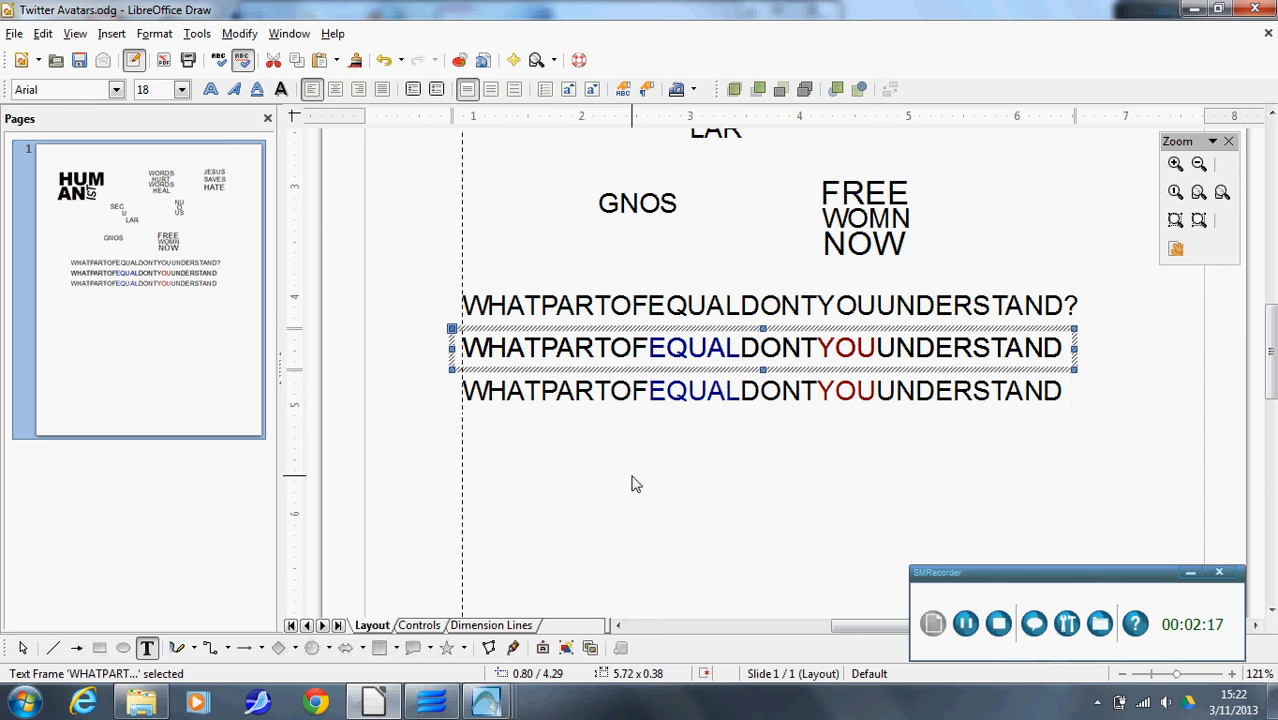
{"action": "key", "text": "shift+Down"}
{"action": "key", "text": "shift+Down"}
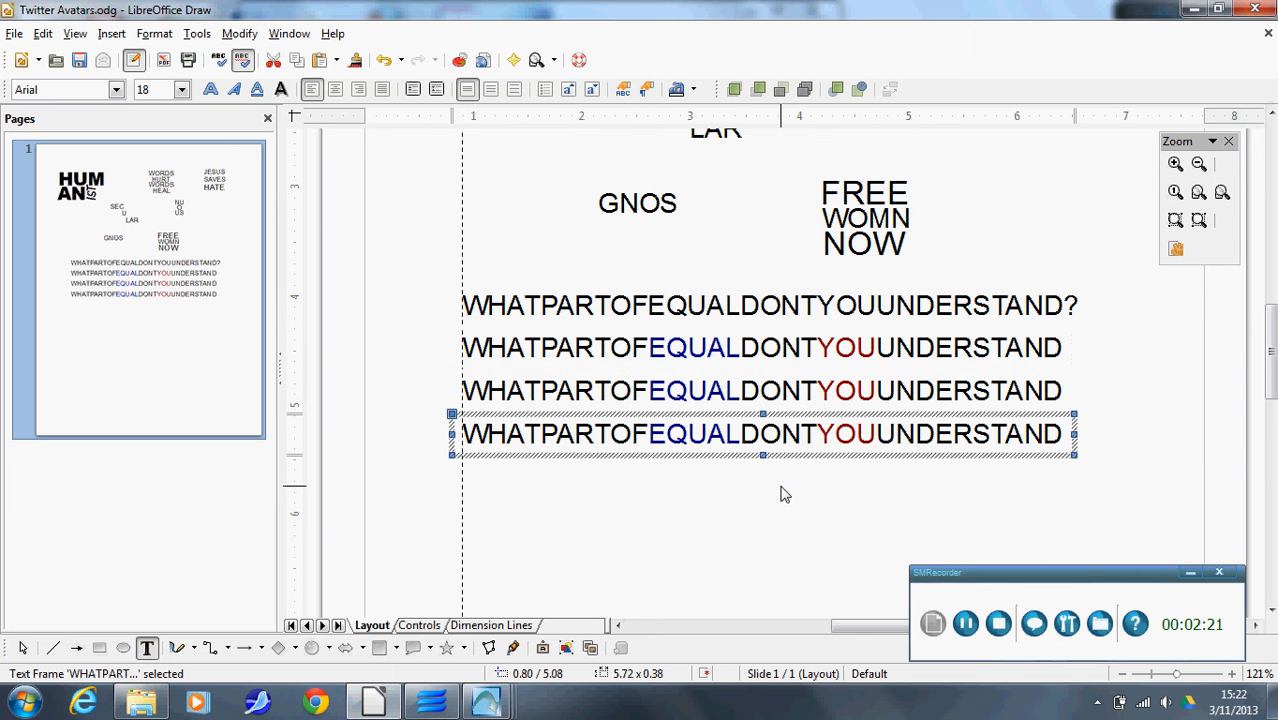
Paste a third copy of the coloured text frame and move it down below the stack, to vertical position 5.48 inches.
{"action": "scroll", "coordinate": [750, 490], "scroll_direction": "down", "scroll_amount": 1}
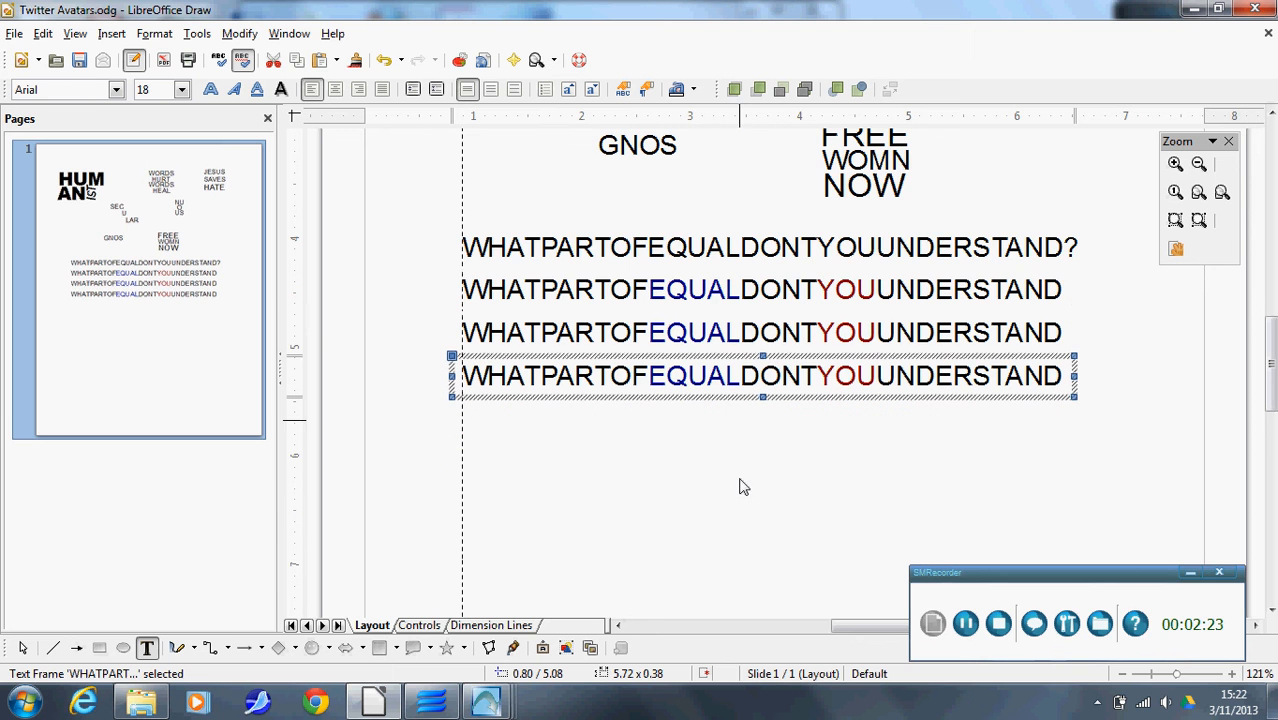
{"action": "left_click", "coordinate": [718, 298]}
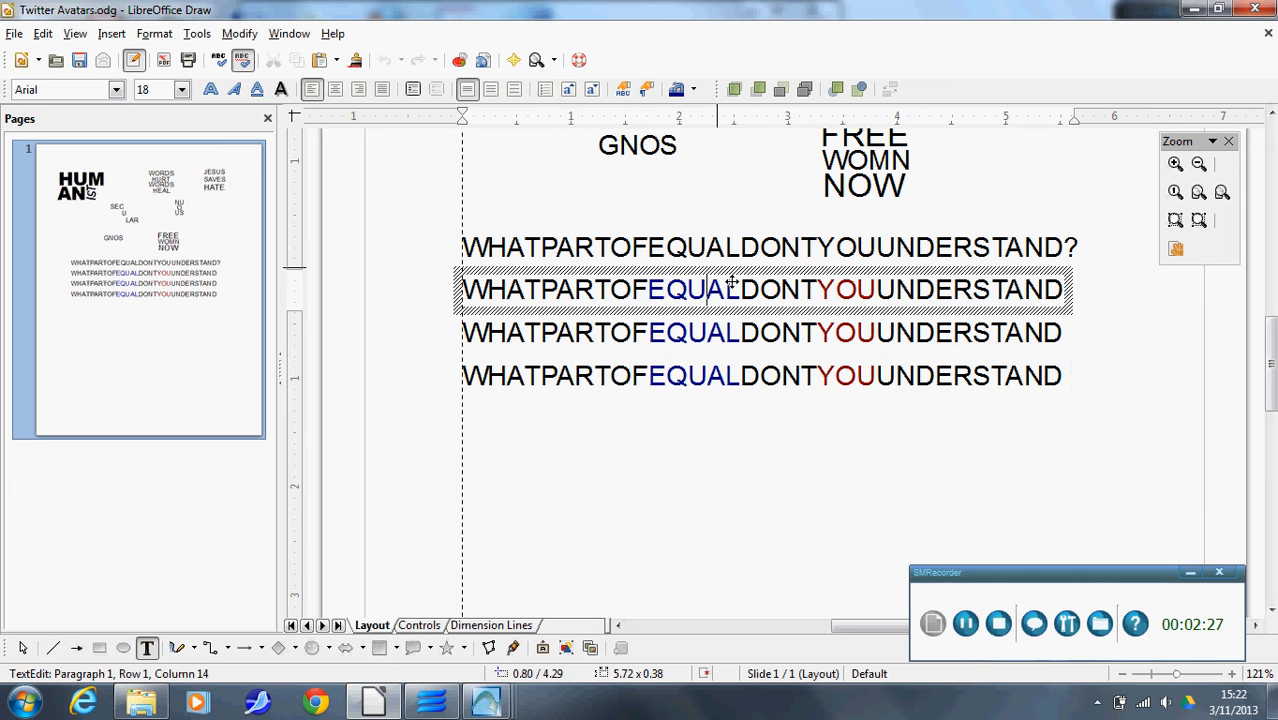
{"action": "key", "text": "Escape"}
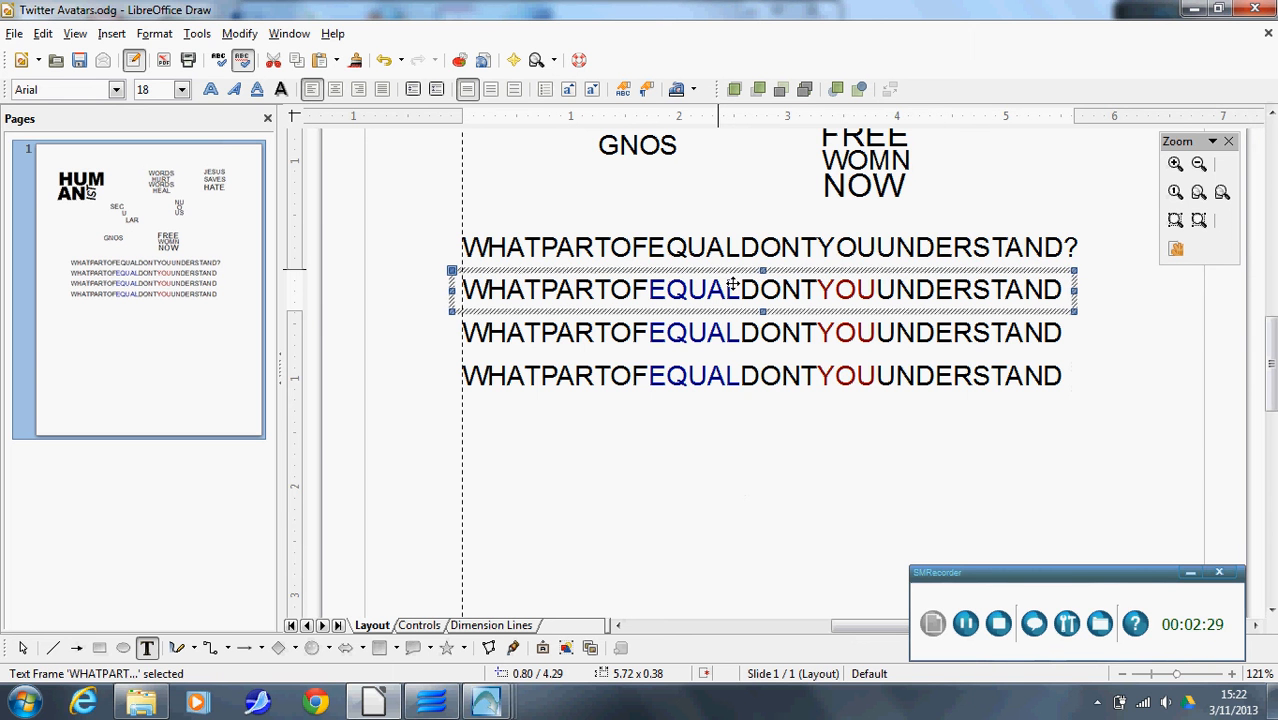
{"action": "left_click", "coordinate": [727, 390]}
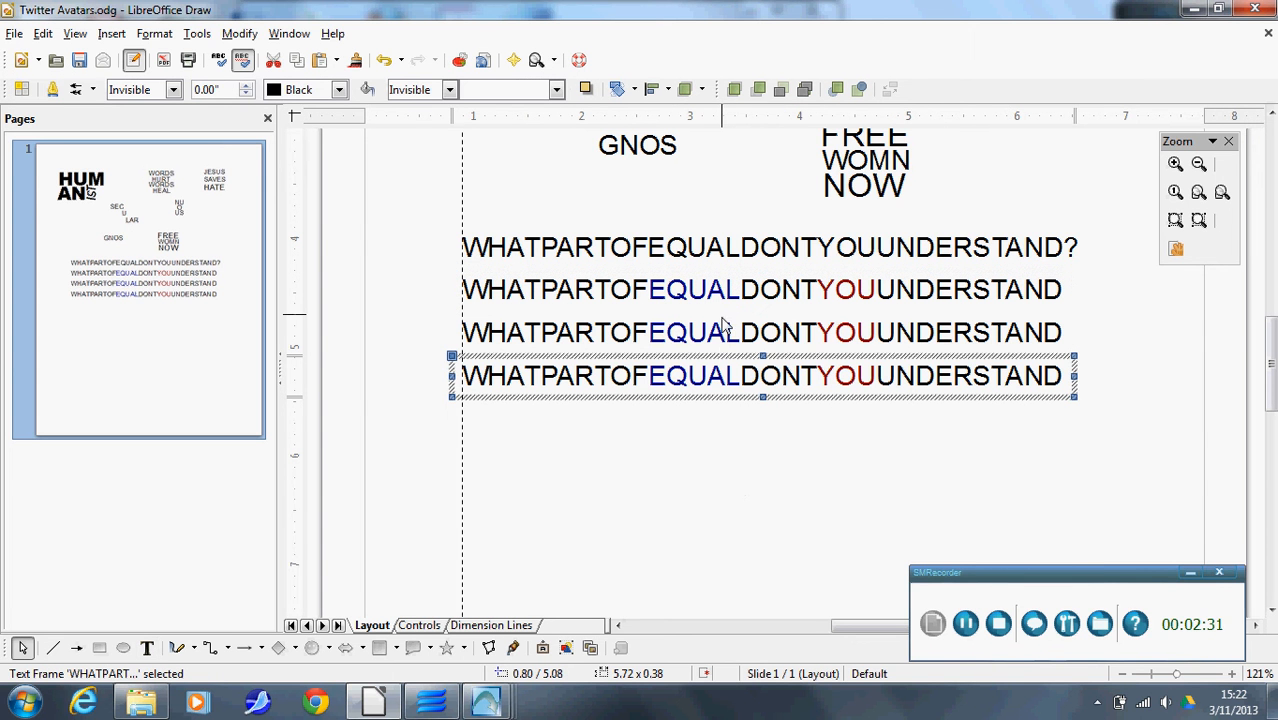
{"action": "key", "text": "ctrl+v"}
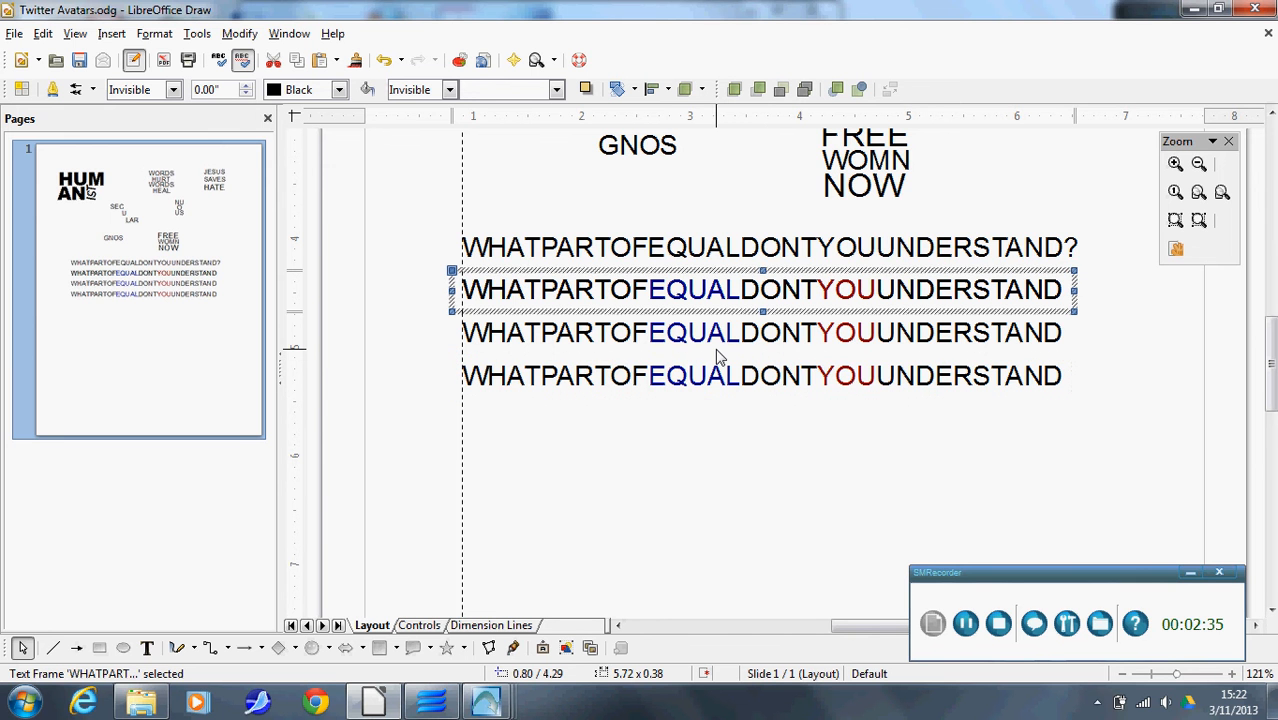
{"action": "key", "text": "Down"}
{"action": "key", "text": "Down"}
{"action": "key", "text": "Down"}
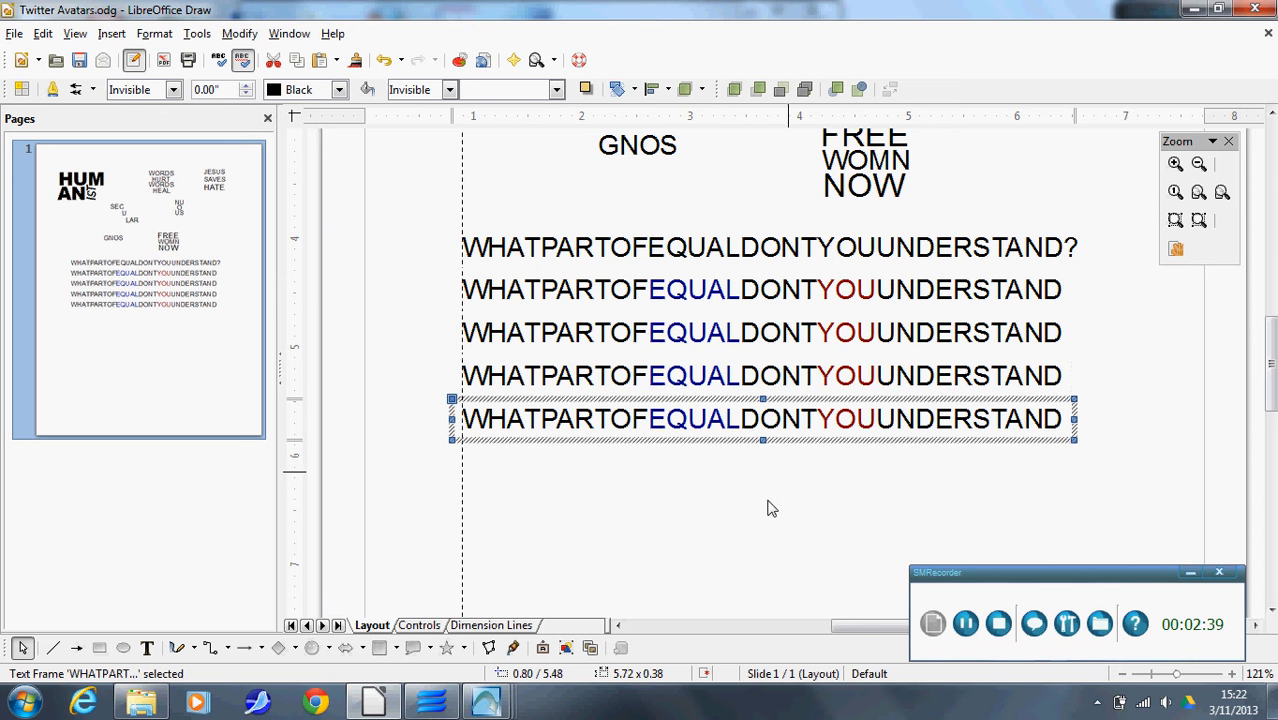
Paste a fourth copy of the coloured text frame and move it straight down beneath the third, to vertical position 5.87 inches.
{"action": "key", "text": "ctrl+v"}
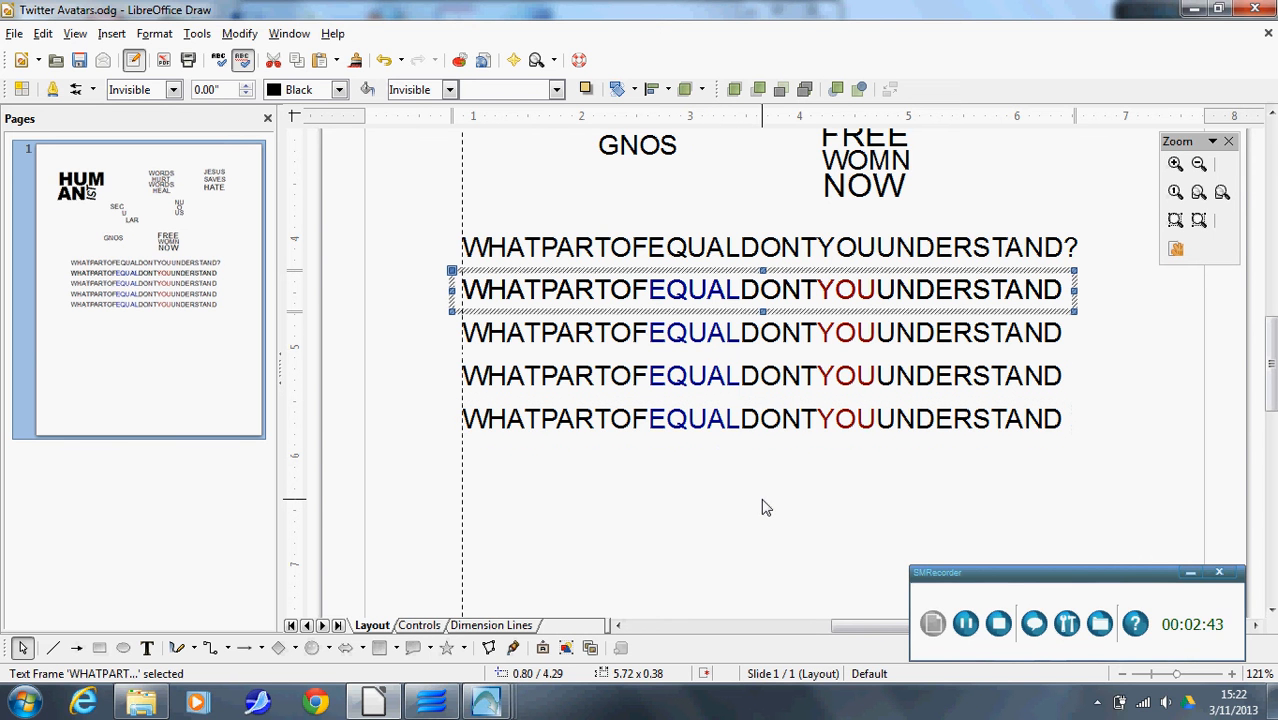
{"action": "key", "text": "Down"}
{"action": "key", "text": "Down"}
{"action": "key", "text": "Down"}
{"action": "key", "text": "Down"}
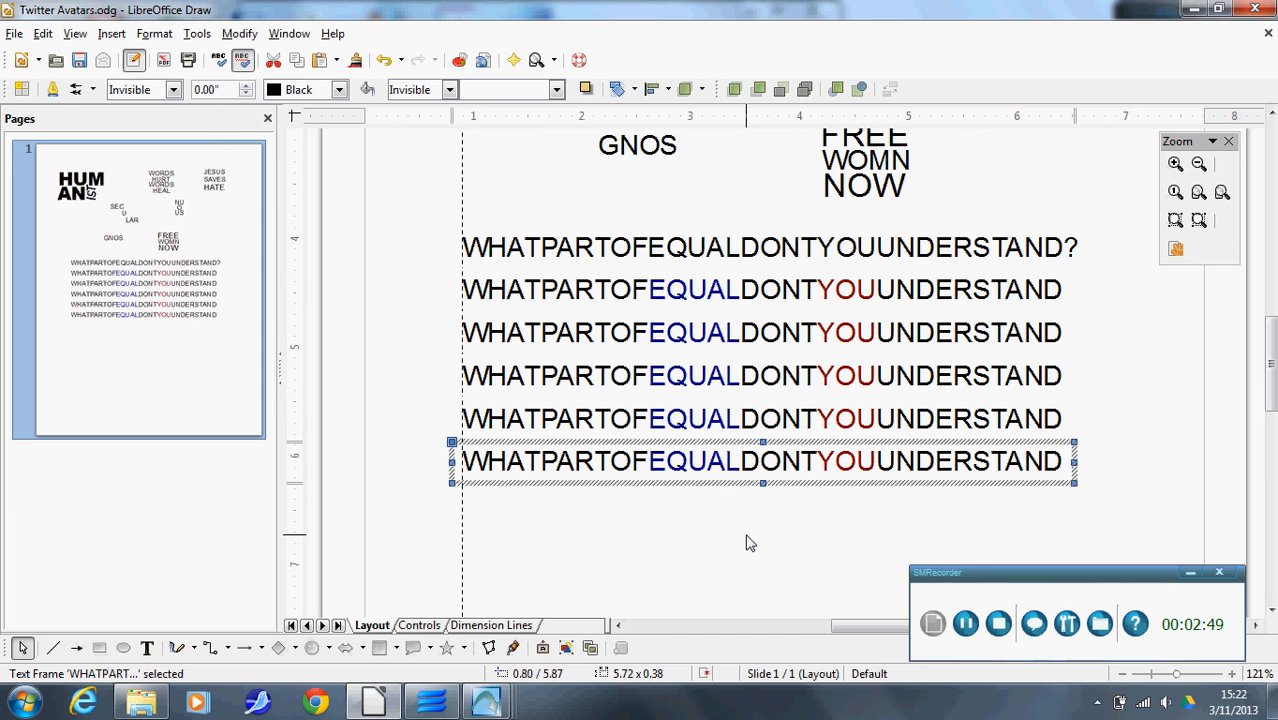
Paste a fifth copy of the coloured text frame and move it down to vertical position 6.66 inches, leaving a one-line gap beneath the stack.
{"action": "key", "text": "ctrl+v"}
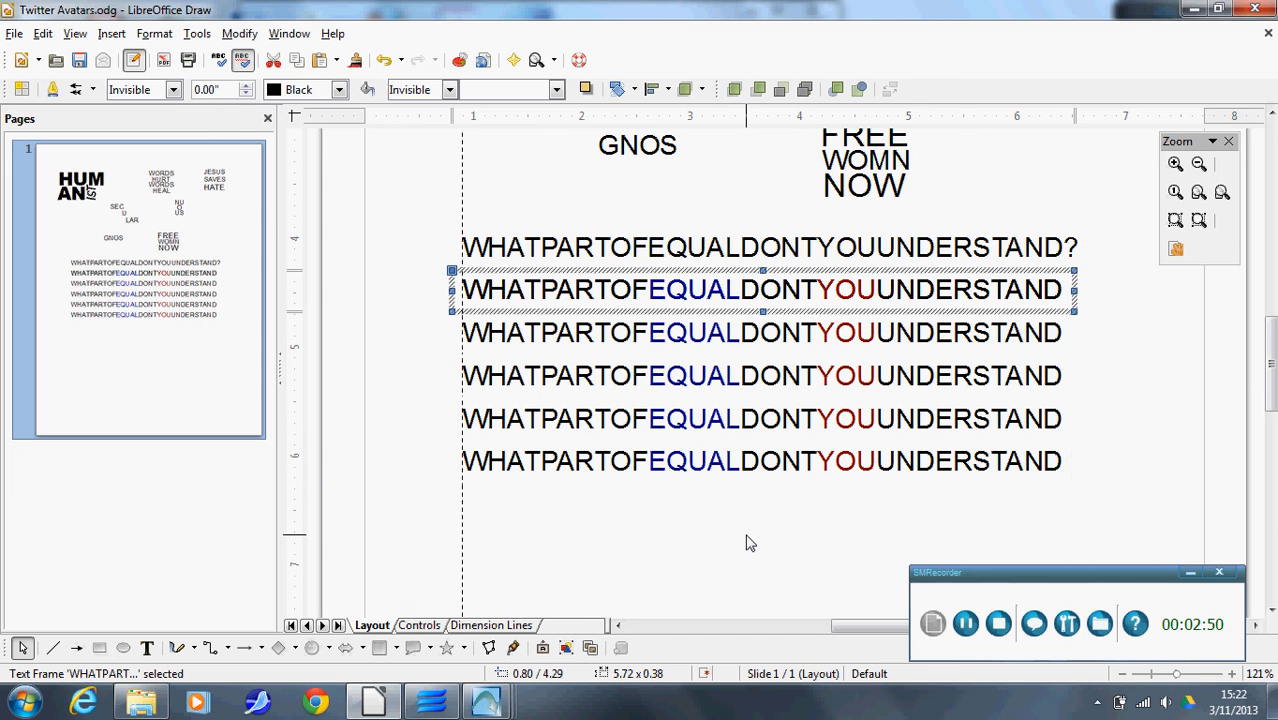
{"action": "key", "text": "Down"}
{"action": "key", "text": "Down"}
{"action": "key", "text": "Down"}
{"action": "key", "text": "Down"}
{"action": "key", "text": "Down"}
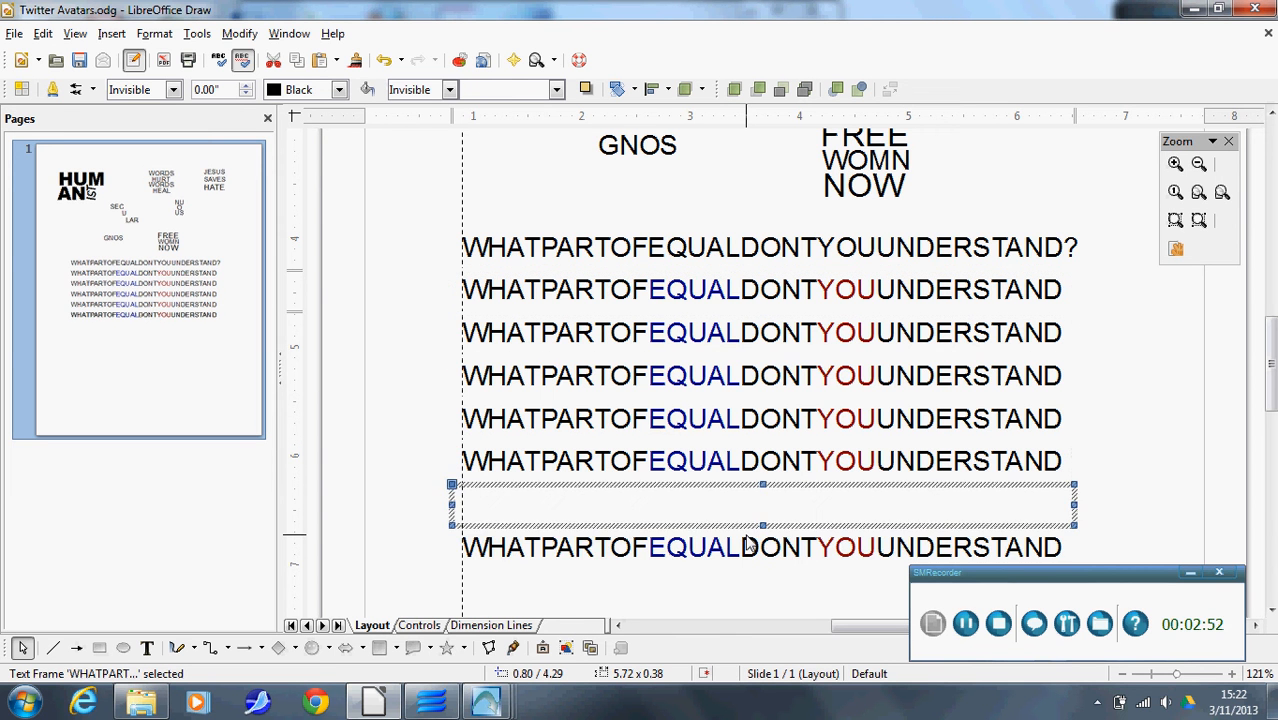
Break the lowest text copy into three lines: WHATPART, OFEQUALD and ONTYOUUNDERSTAND.
{"action": "scroll", "coordinate": [720, 500], "scroll_direction": "down", "scroll_amount": 4}
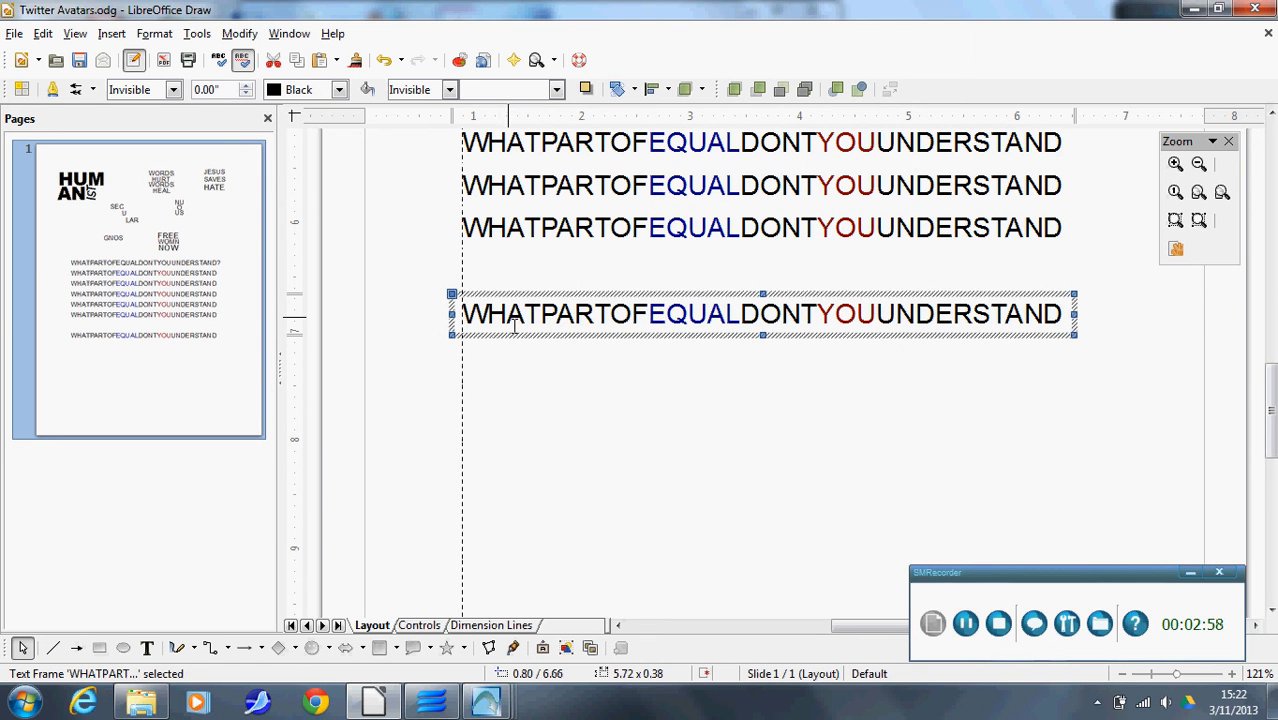
{"action": "left_click", "coordinate": [616, 322]}
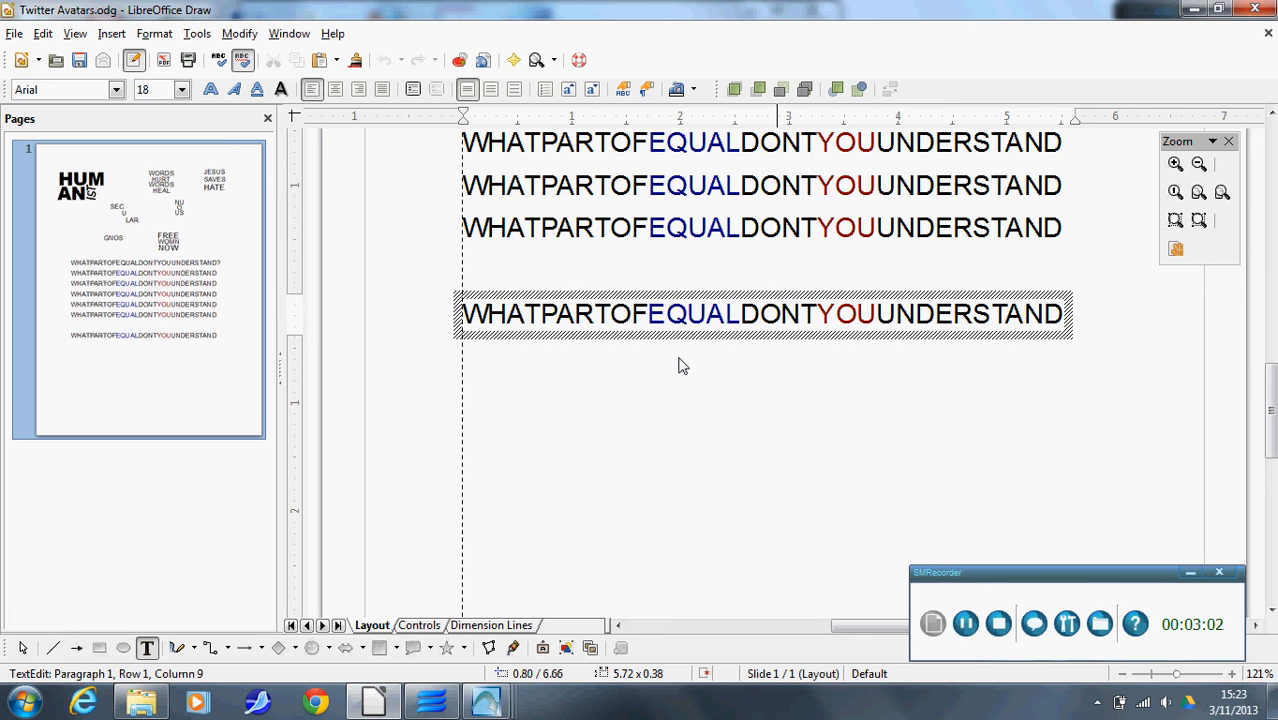
{"action": "key", "text": "shift+Return"}
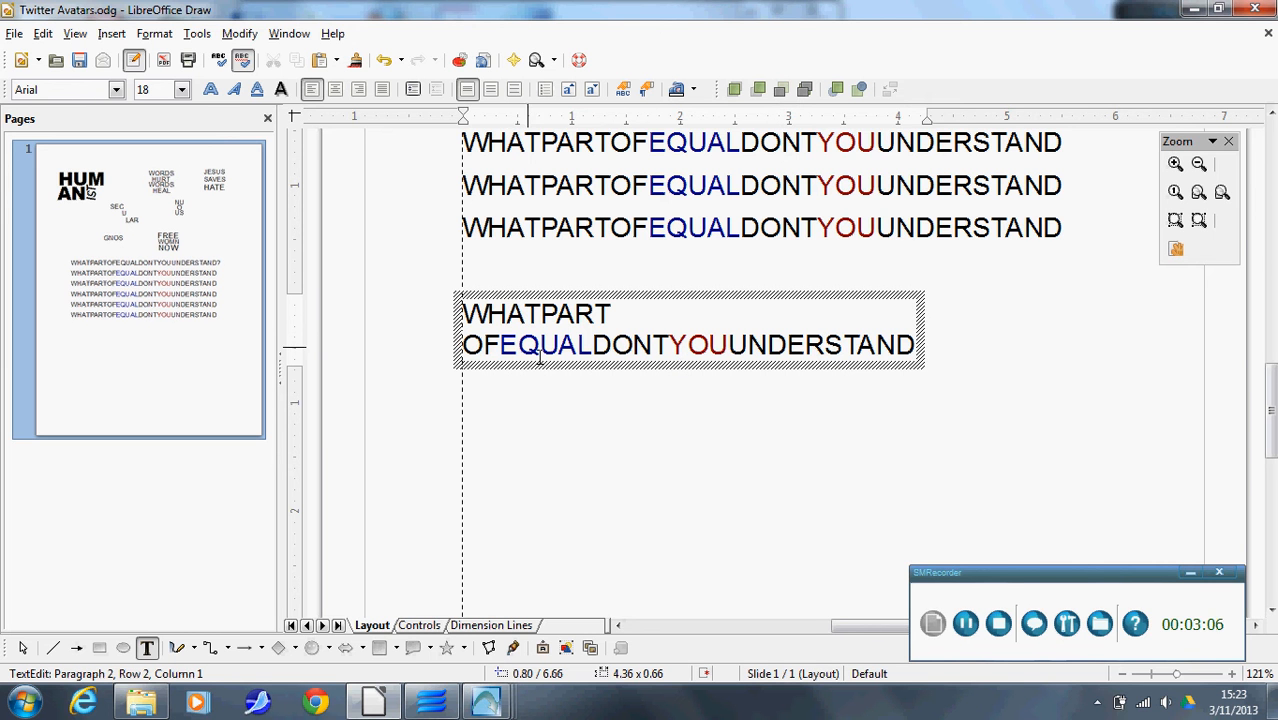
{"action": "left_click", "coordinate": [612, 348]}
{"action": "key", "text": "Return"}
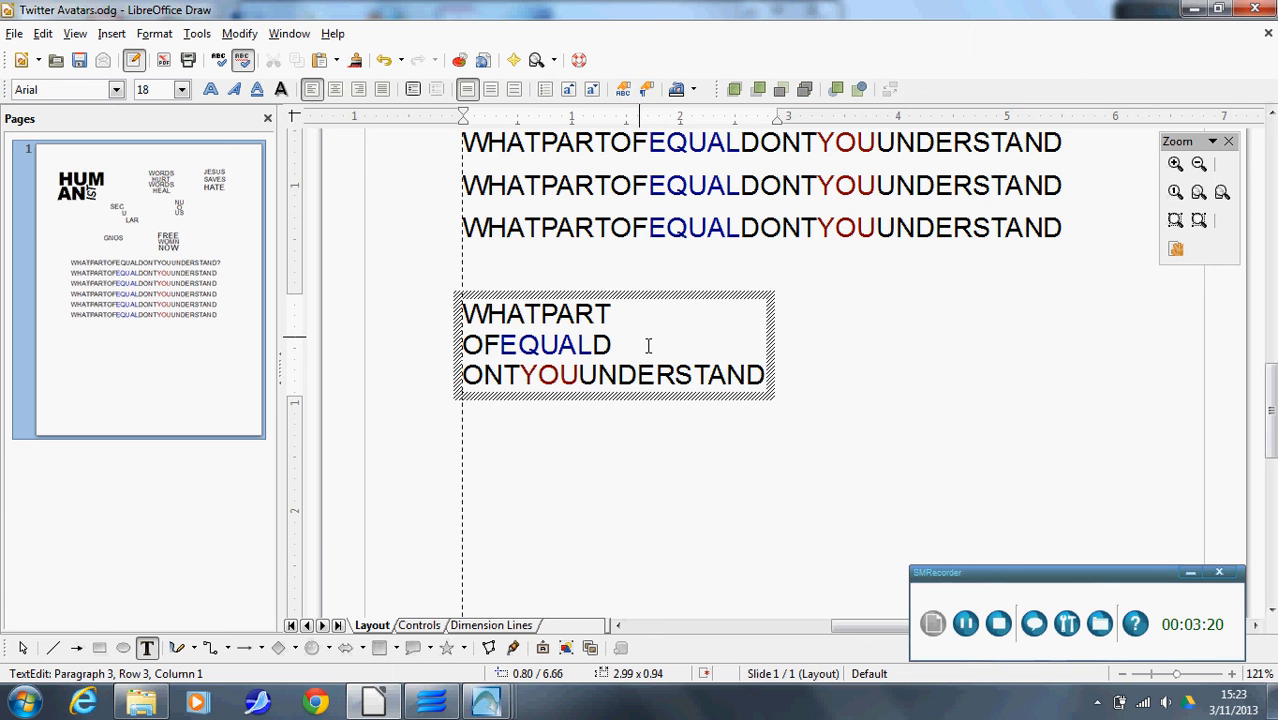
{"action": "scroll", "coordinate": [825, 328], "scroll_direction": "up", "scroll_amount": 2}
{"action": "scroll", "coordinate": [825, 328], "scroll_direction": "up", "scroll_amount": 1}
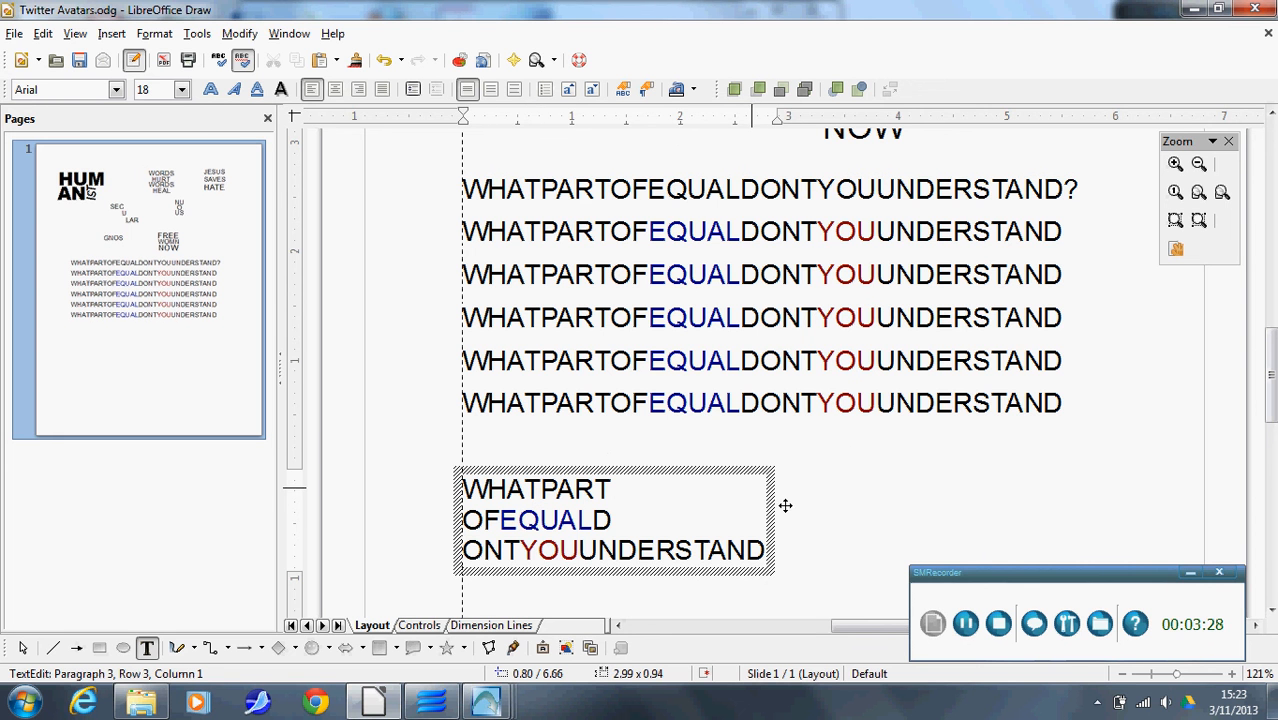
Move the four lower single-line coloured text copies down together to vertical position 4.96 inches, separating them from the first coloured line.
{"action": "left_click", "coordinate": [845, 445]}
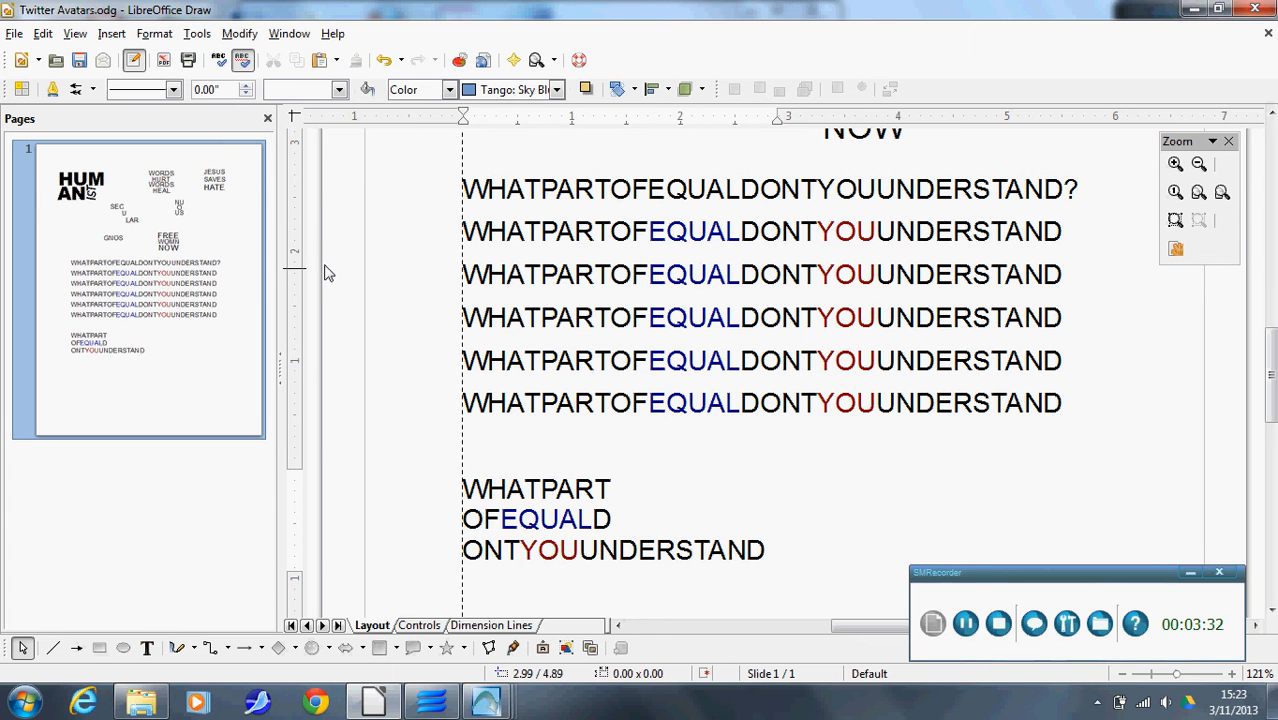
{"action": "left_click_drag", "start_coordinate": [415, 240], "coordinate": [1091, 457]}
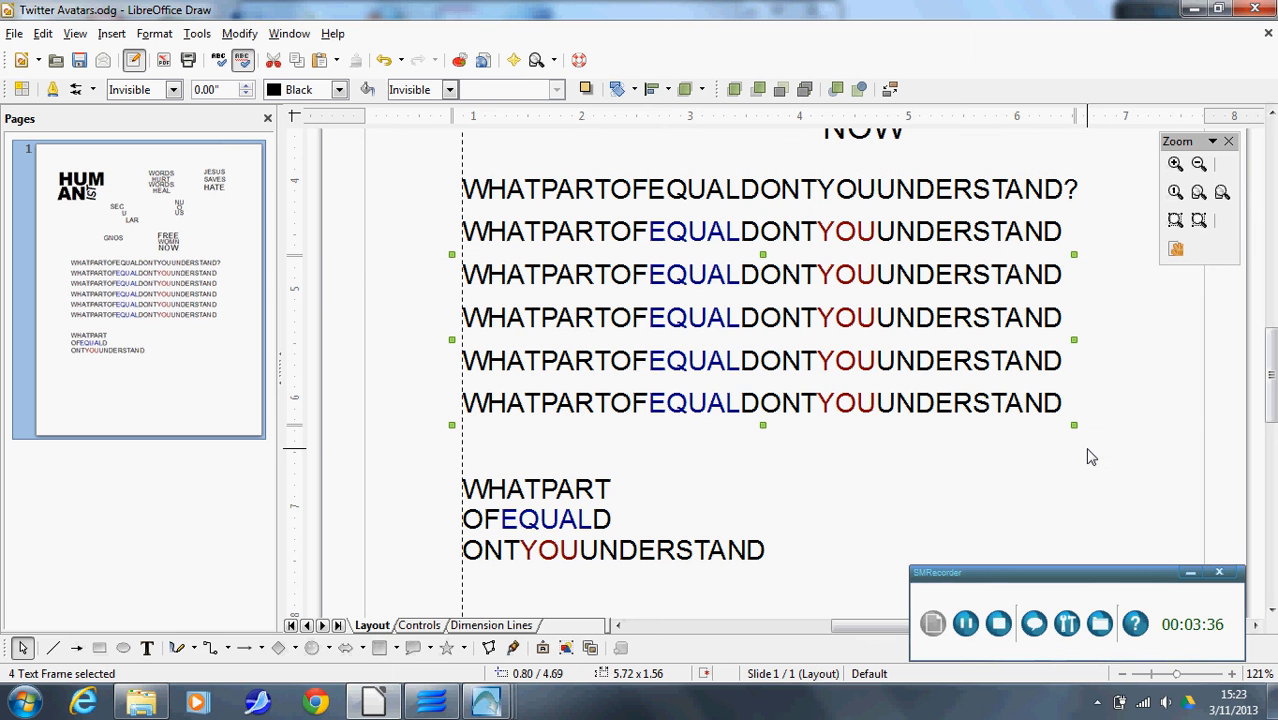
{"action": "key", "text": "Down"}
{"action": "key", "text": "Down"}
{"action": "key", "text": "Down"}
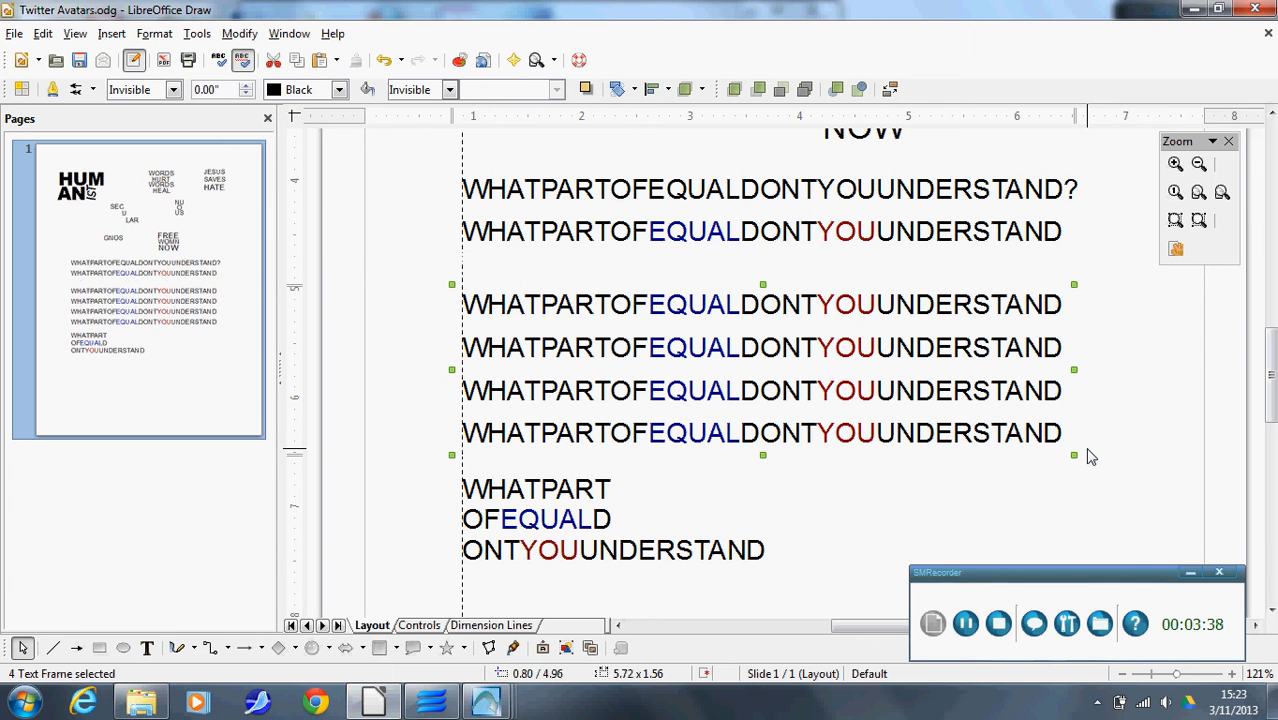
{"action": "left_click", "coordinate": [1148, 369]}
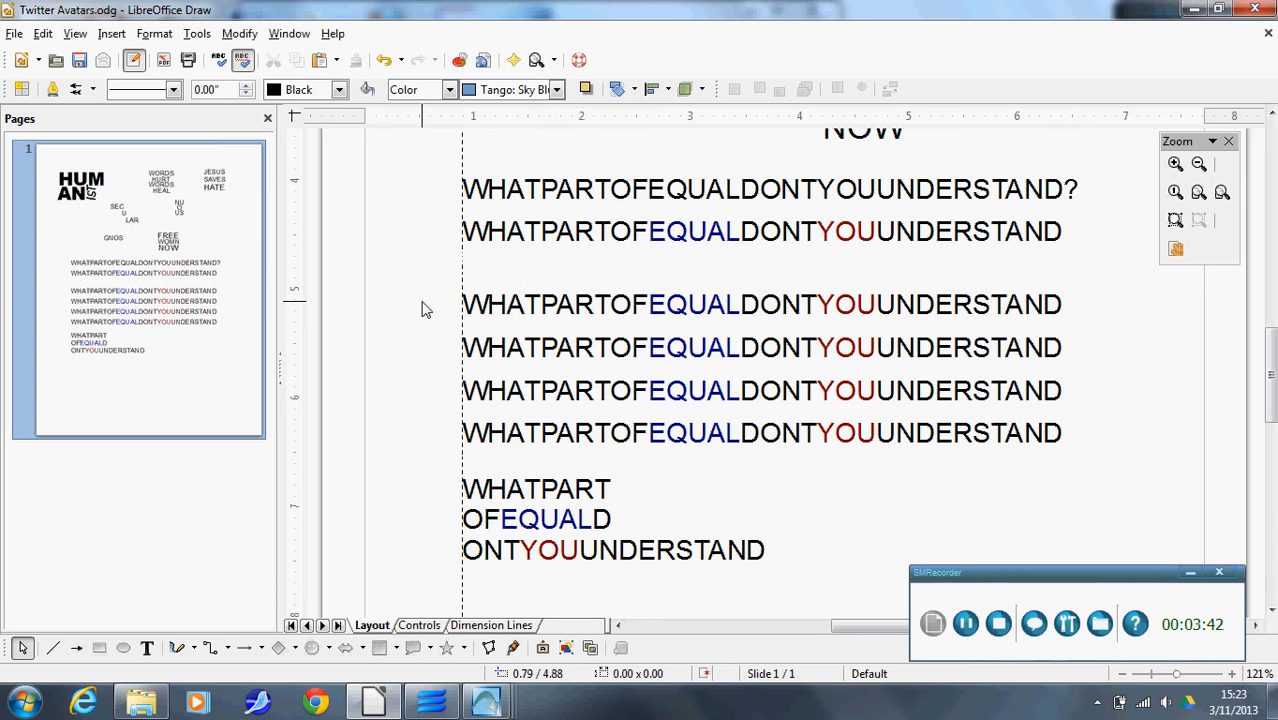
Trim the topmost of the four moved text copies to WHATPART by cutting everything after it.
{"action": "left_click", "coordinate": [612, 306]}
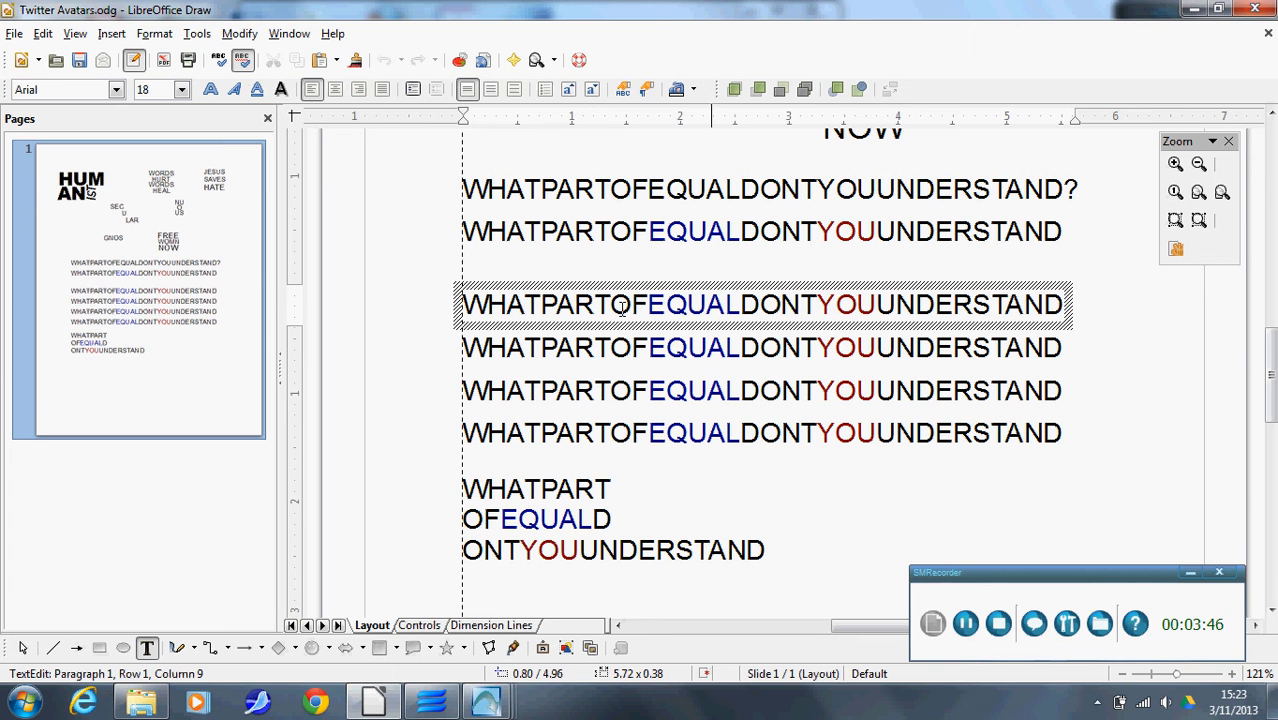
{"action": "key", "text": "shift+End"}
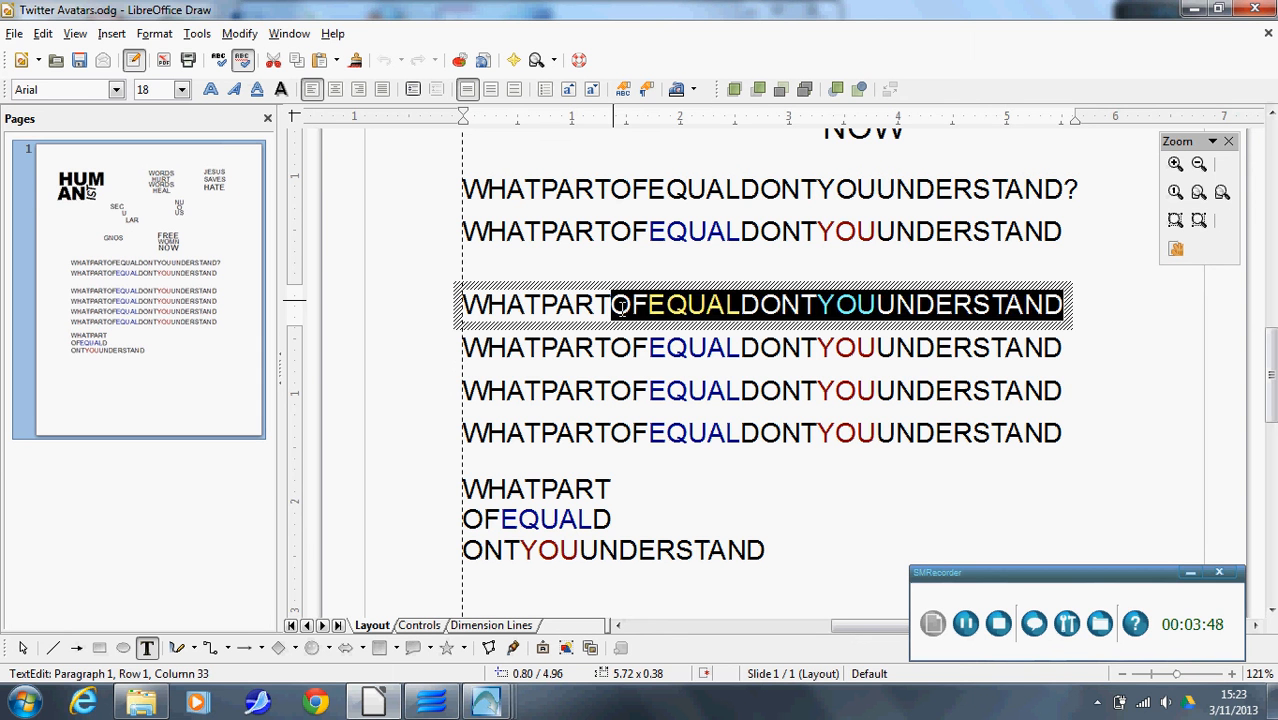
{"action": "key", "text": "ctrl+x"}
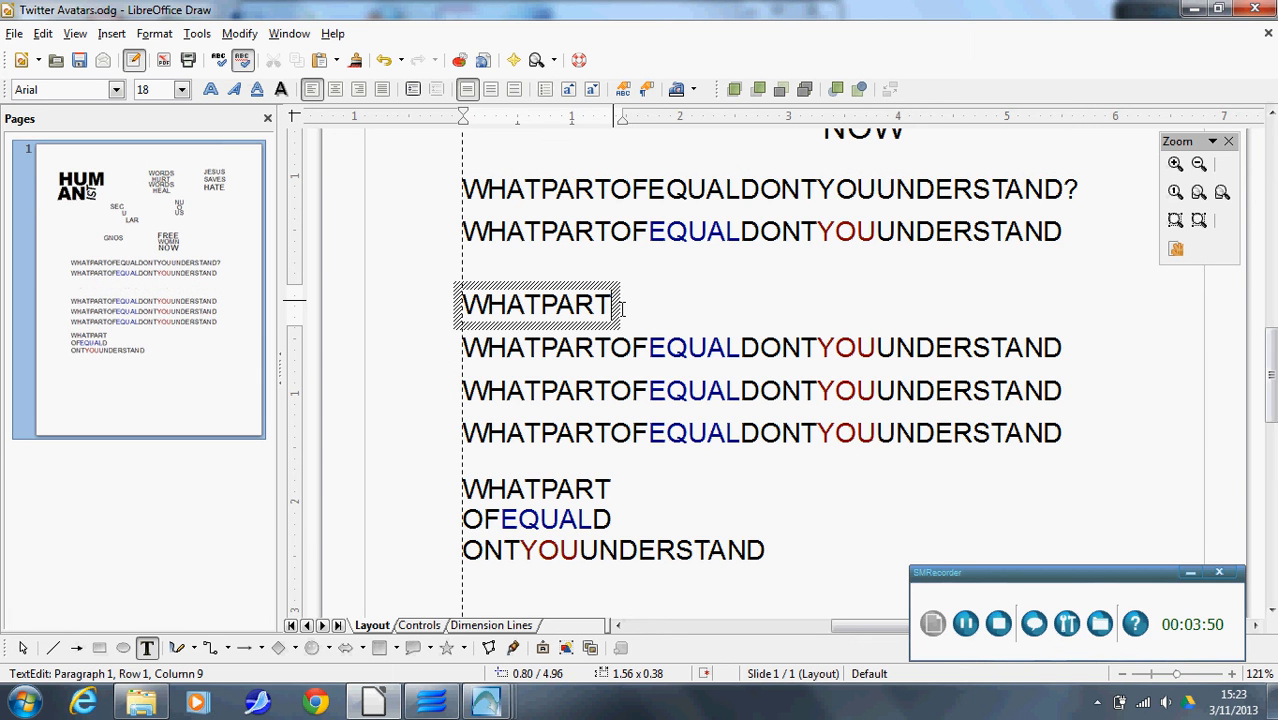
{"action": "key", "text": "Escape"}
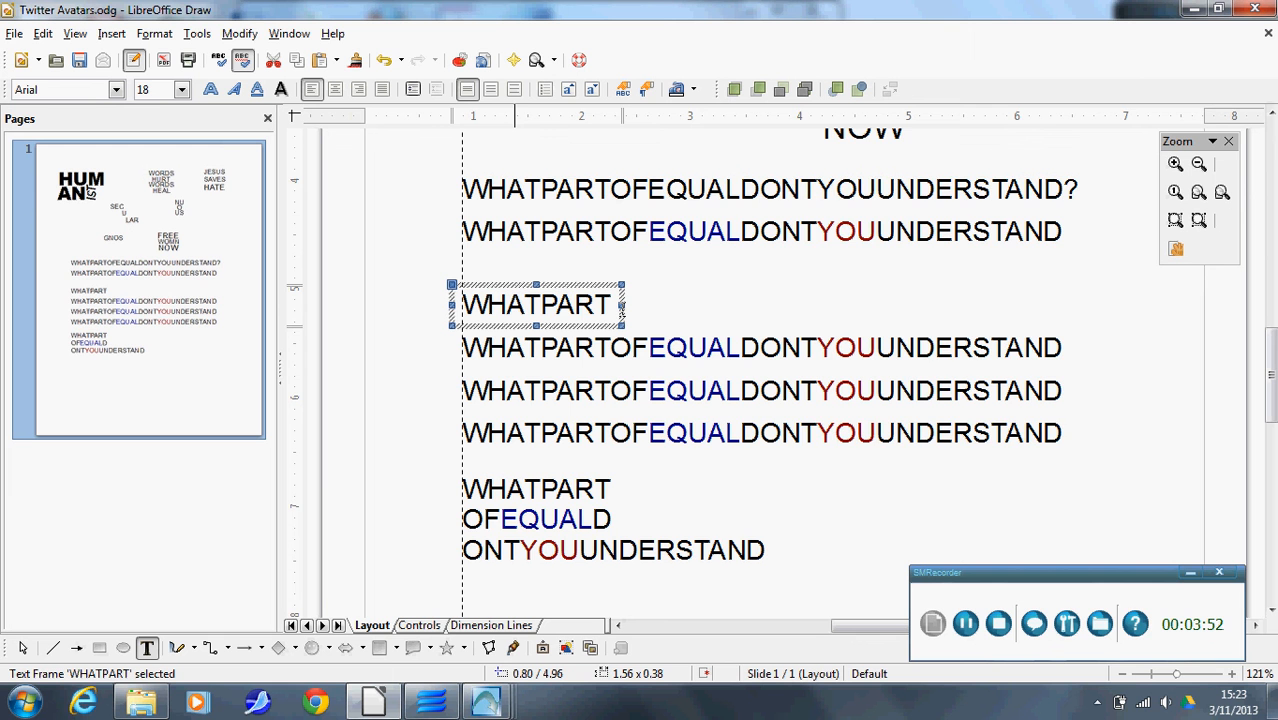
Trim the copy directly beneath WHATPART to OFEQUALD by removing the text before and after it.
{"action": "scroll", "coordinate": [673, 288], "scroll_direction": "down", "scroll_amount": 1}
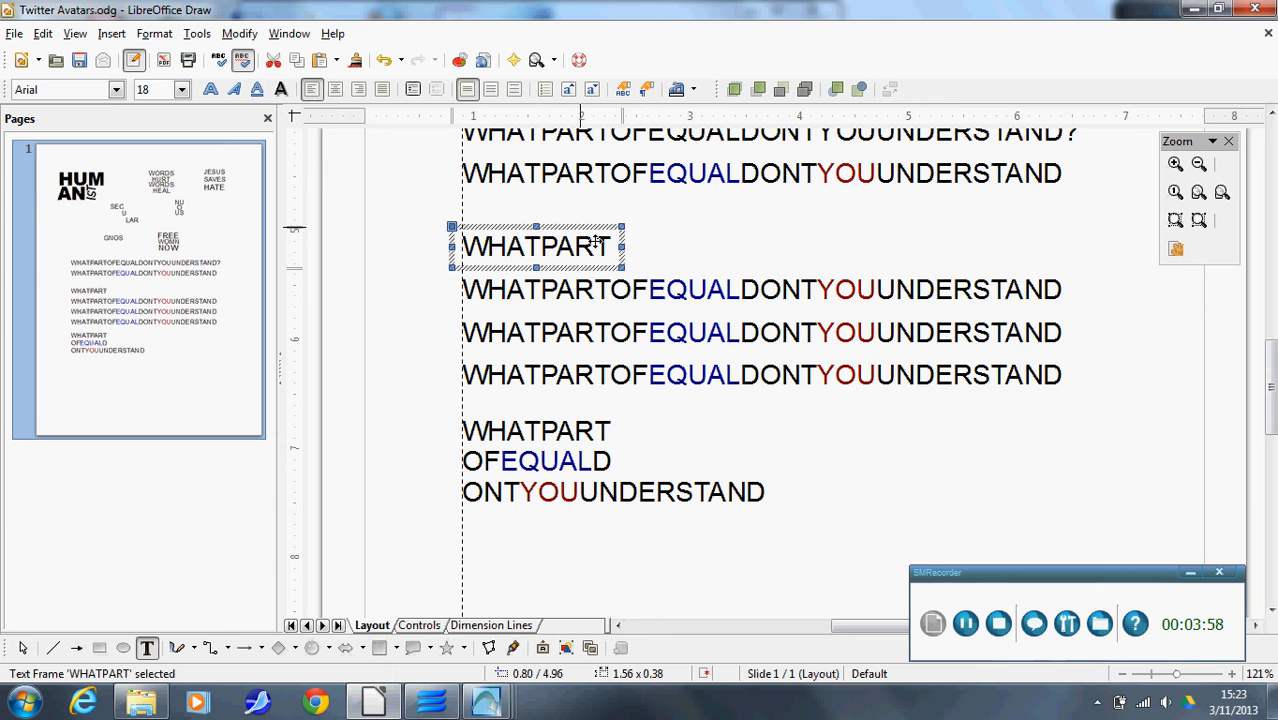
{"action": "left_click", "coordinate": [655, 293]}
{"action": "key", "text": "Right"}
{"action": "key", "text": "Left"}
{"action": "key", "text": "Left"}
{"action": "key", "text": "Left"}
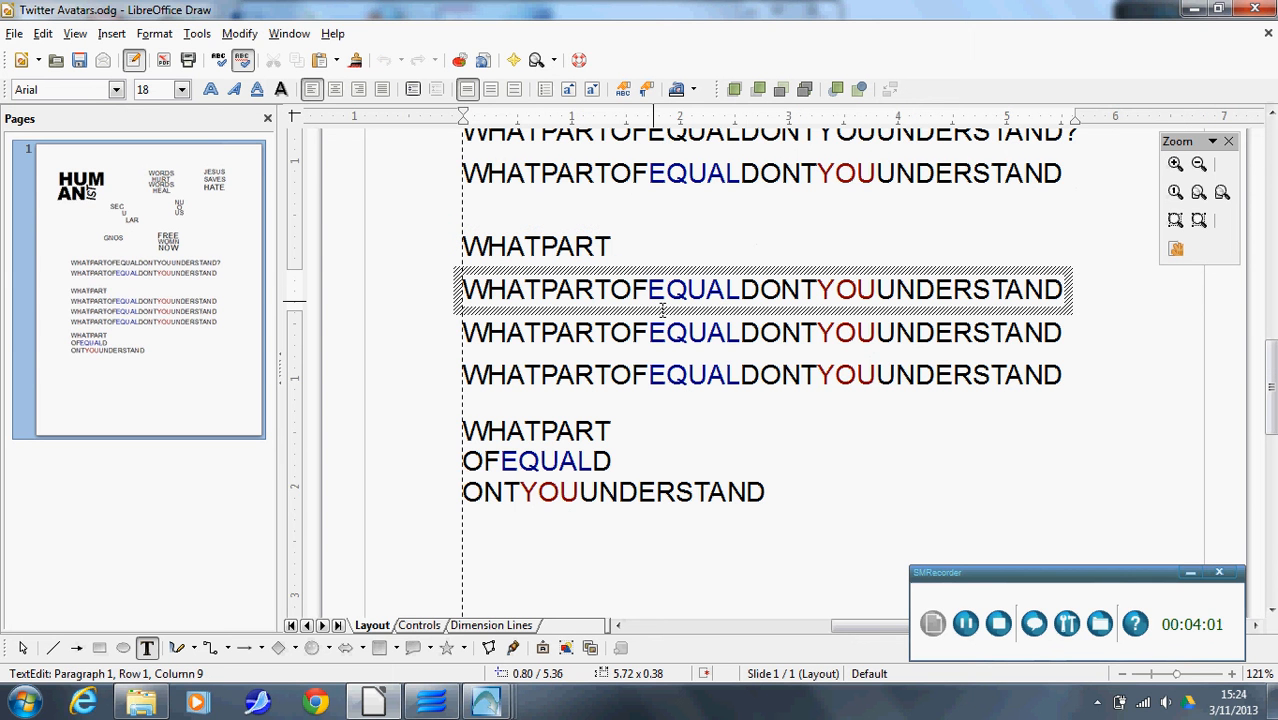
{"action": "key", "text": "shift+Home"}
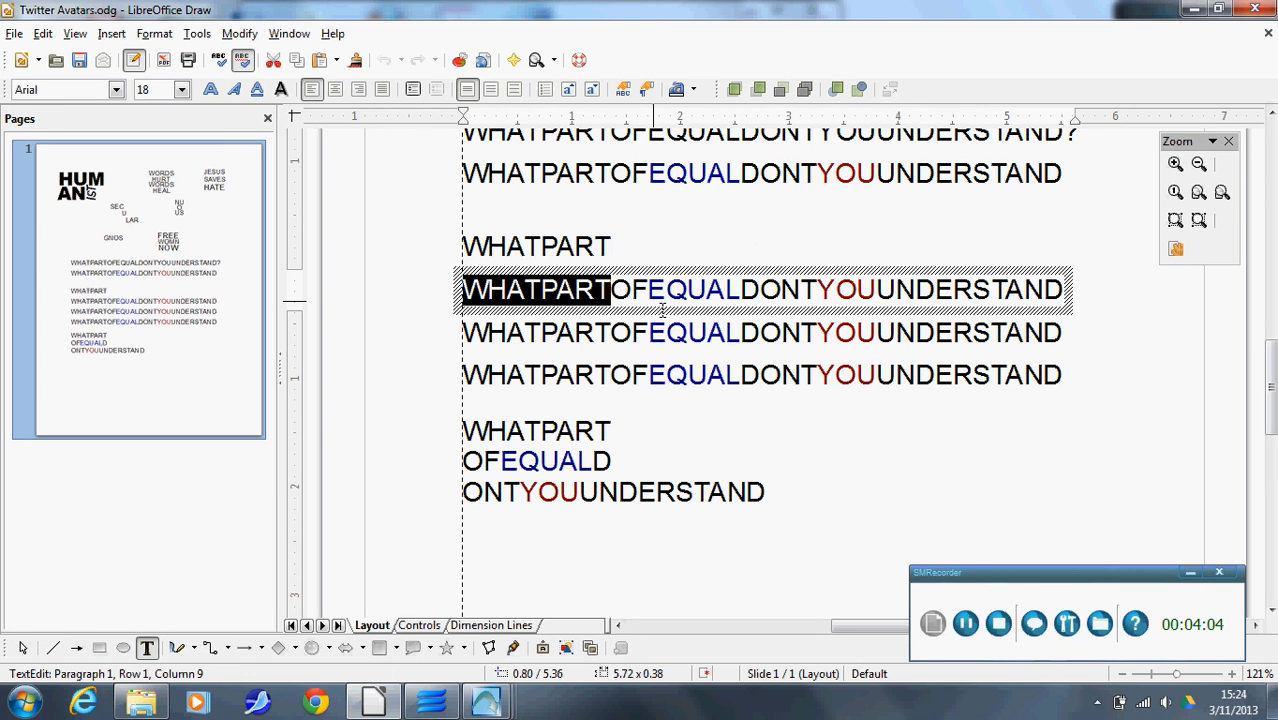
{"action": "key", "text": "Delete"}
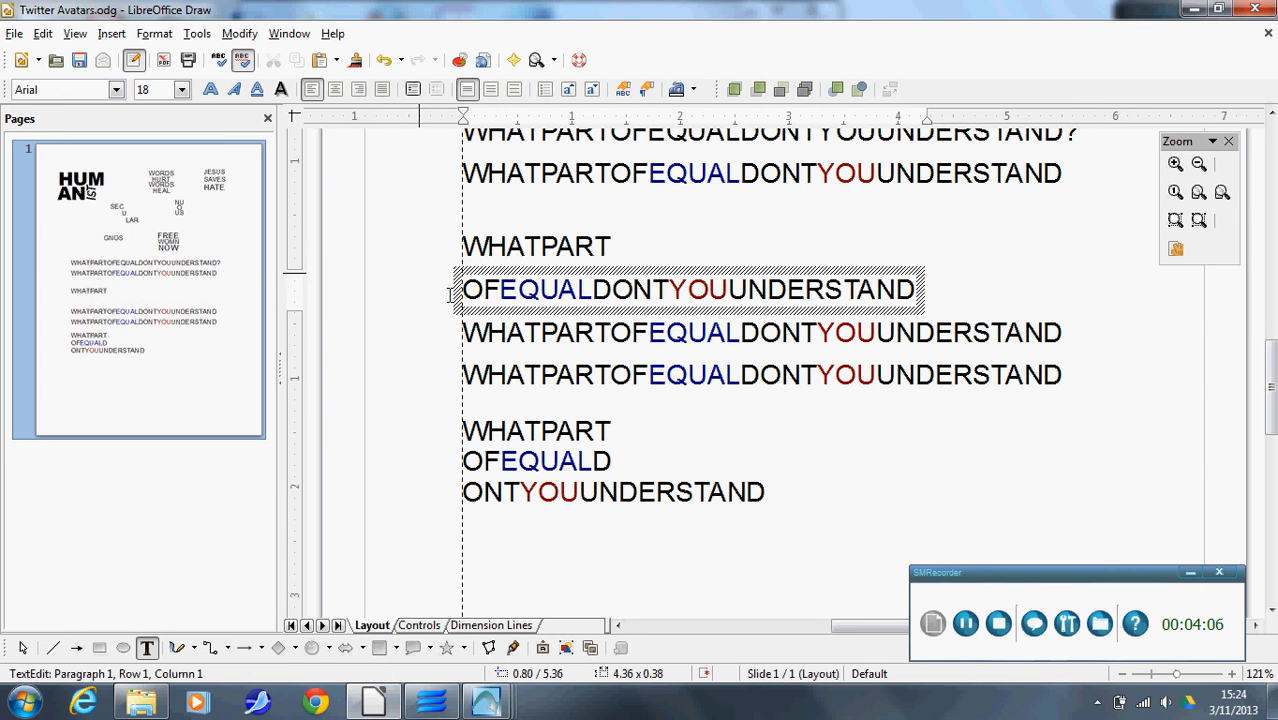
{"action": "left_click", "coordinate": [619, 300]}
{"action": "key", "text": "shift+End"}
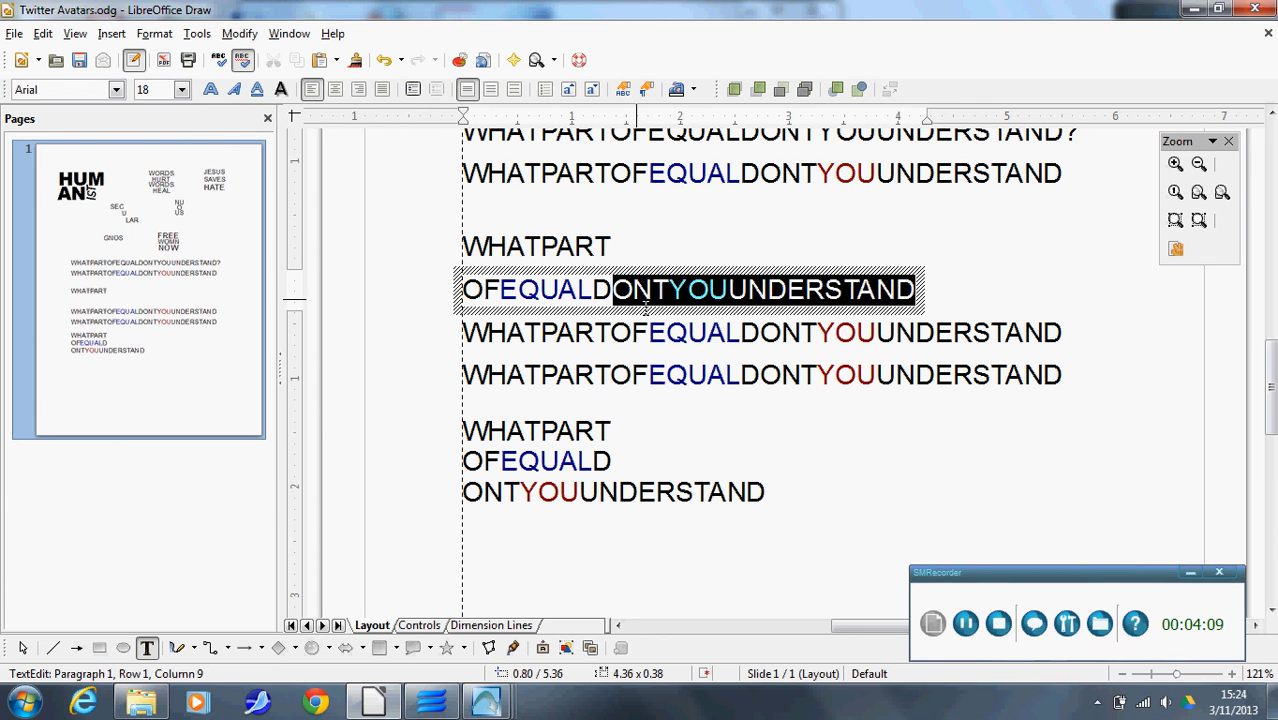
{"action": "key", "text": "Delete"}
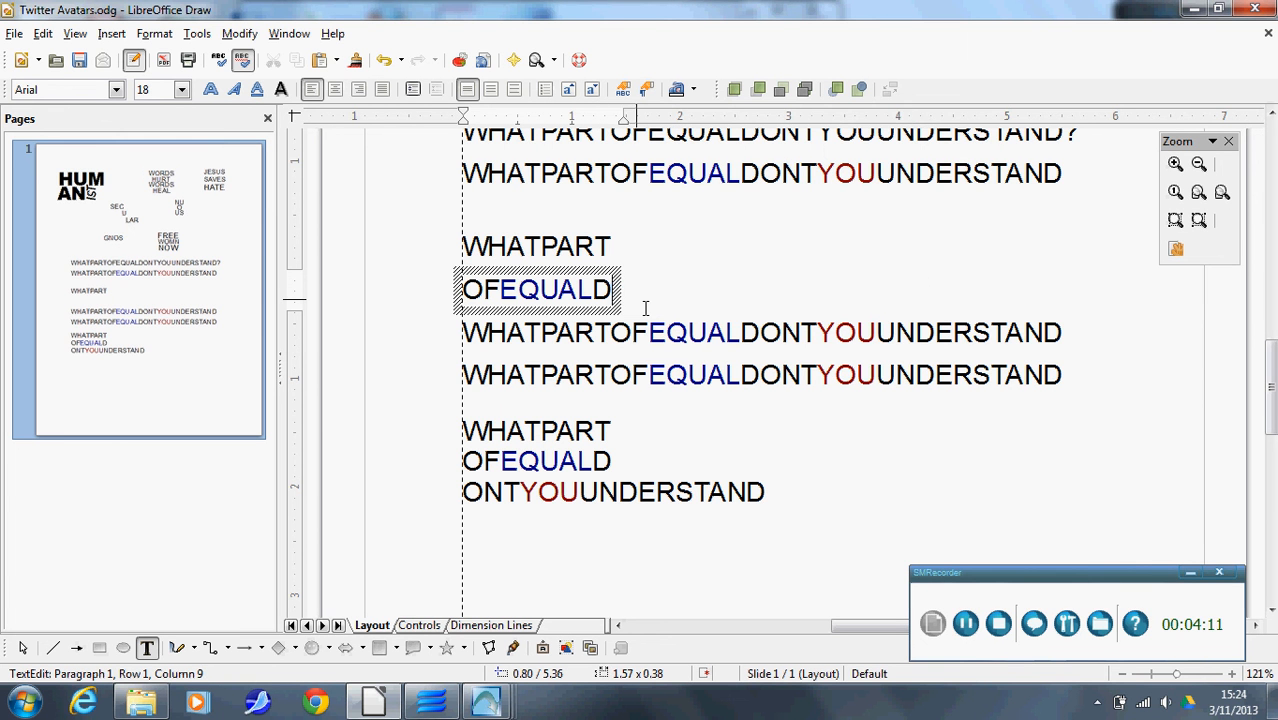
{"action": "key", "text": "Escape"}
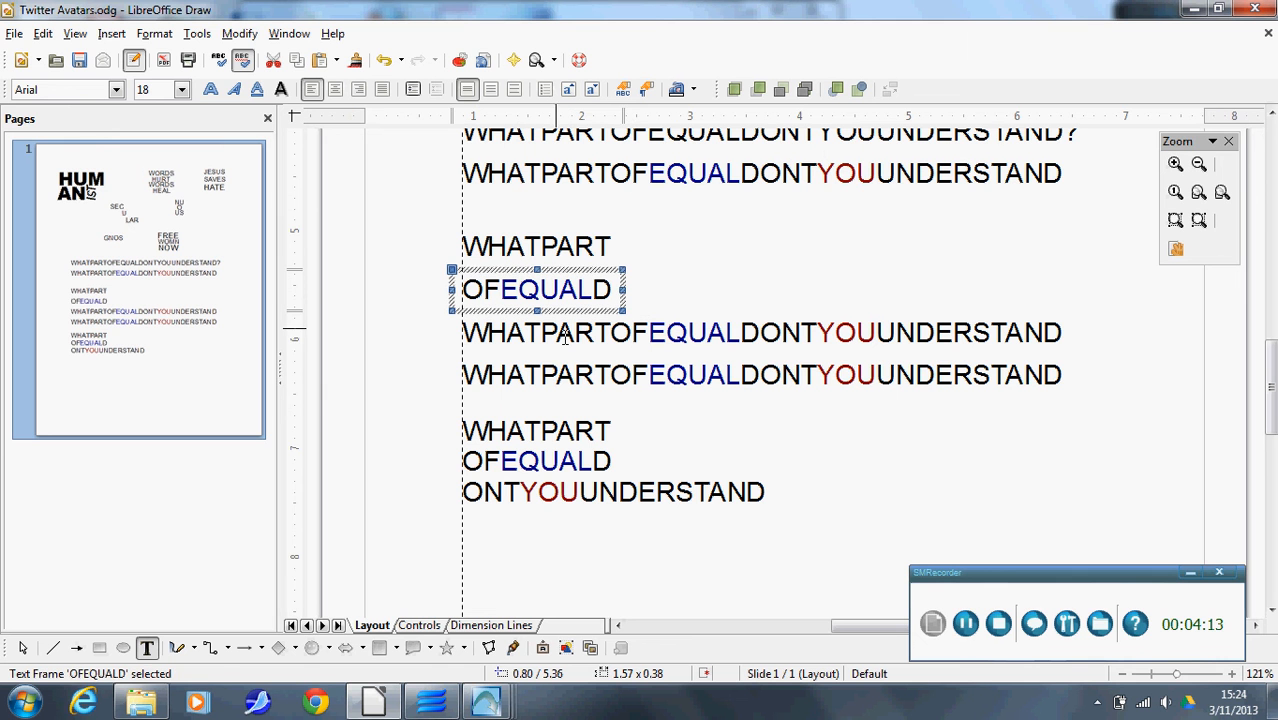
Reduce the copy beneath OFEQUALD to ONTYOUUN by deleting the text before and after it.
{"action": "left_click", "coordinate": [766, 342]}
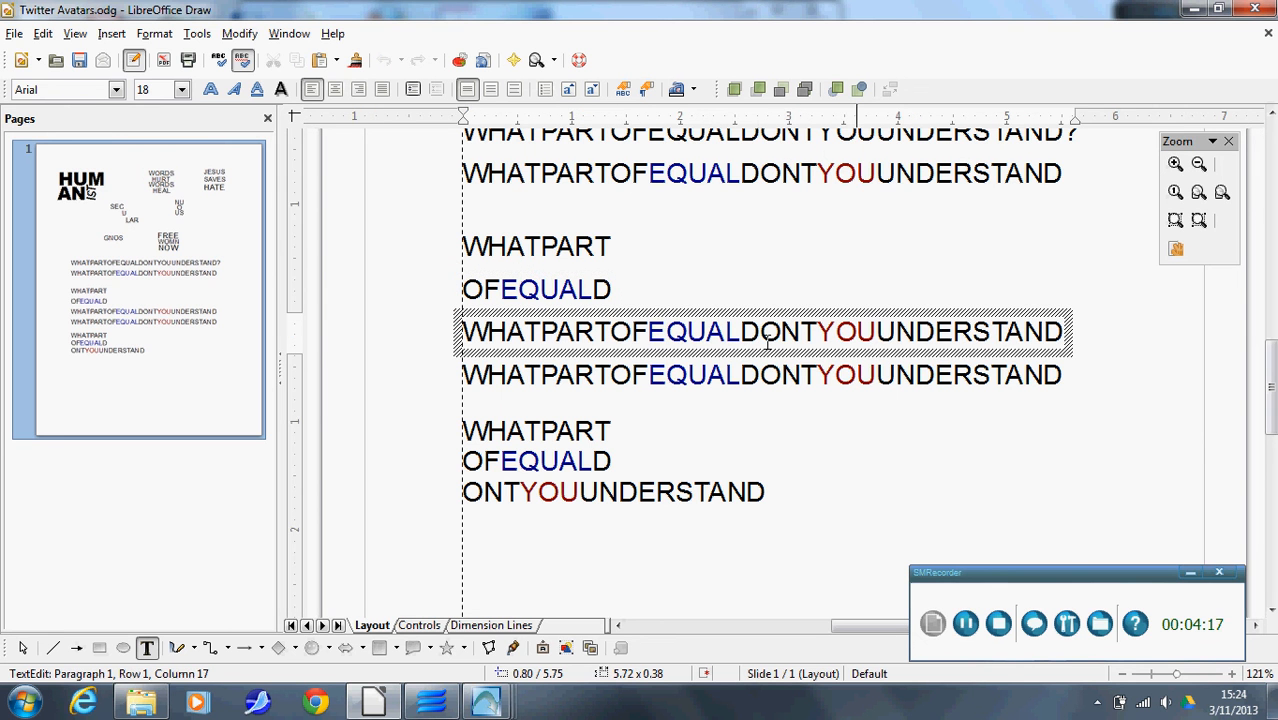
{"action": "key", "text": "shift+Home"}
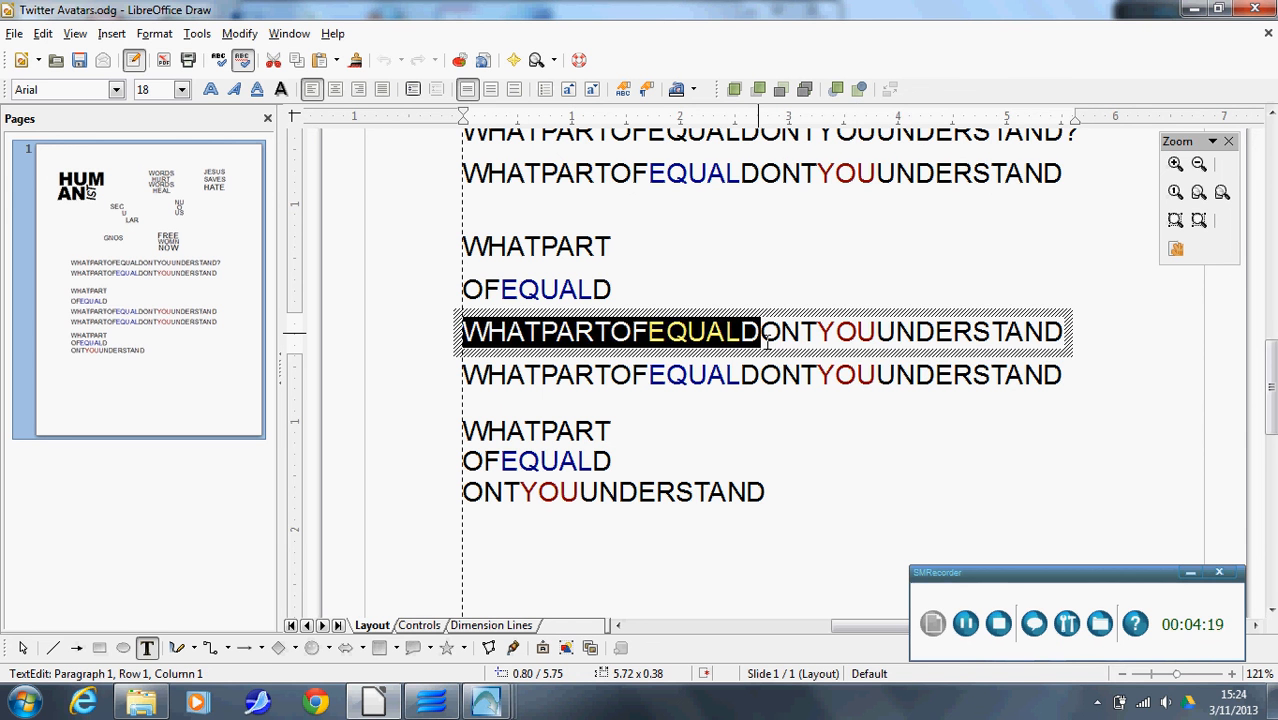
{"action": "key", "text": "Delete"}
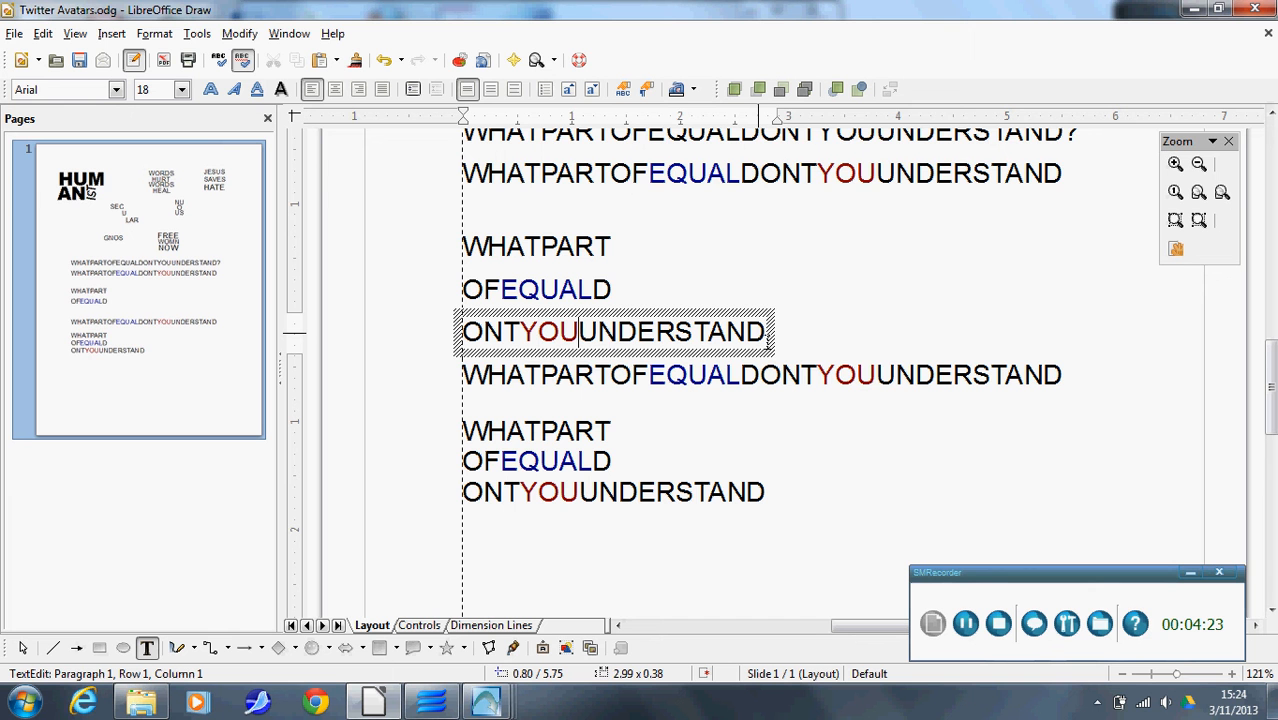
{"action": "key", "text": "Right"}
{"action": "key", "text": "shift+End"}
{"action": "key", "text": "Delete"}
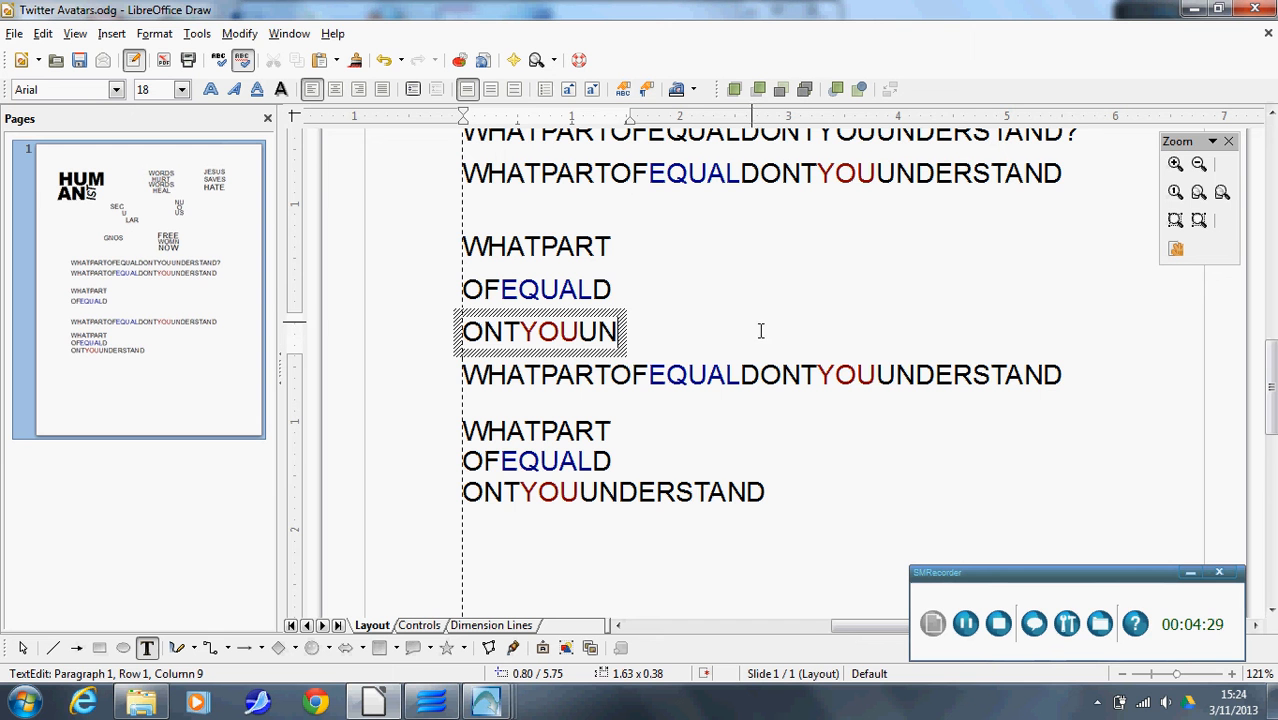
{"action": "key", "text": "Escape"}
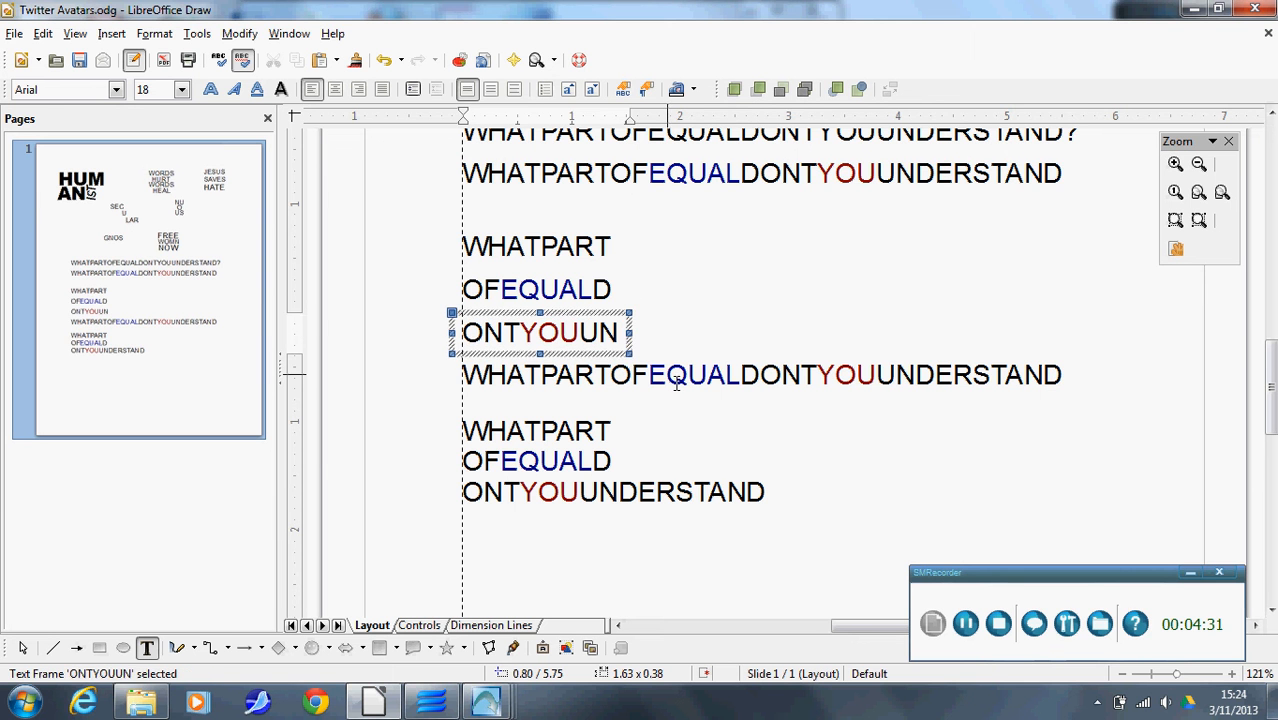
Shorten the last full-length copy, beneath ONTYOUUN, to DERSTAND by deleting all the text before it.
{"action": "left_click", "coordinate": [666, 378]}
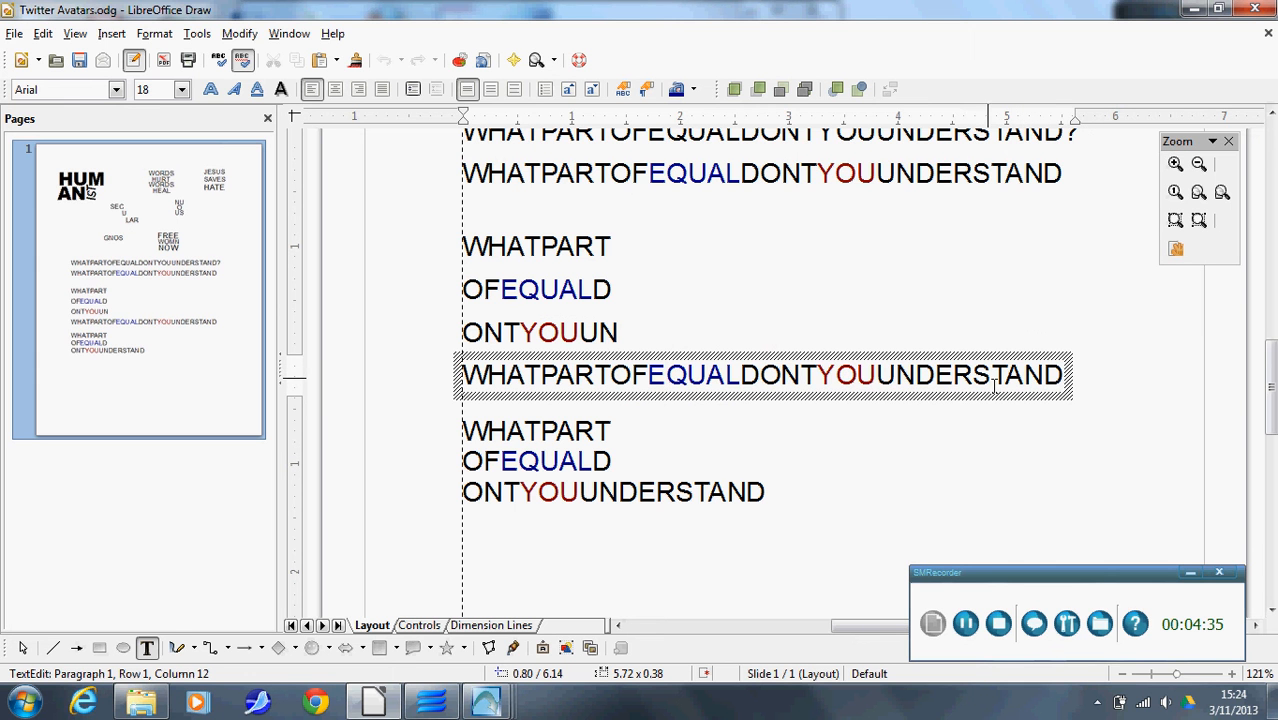
{"action": "left_click", "coordinate": [922, 384]}
{"action": "key", "text": "shift+Home"}
{"action": "key", "text": "Delete"}
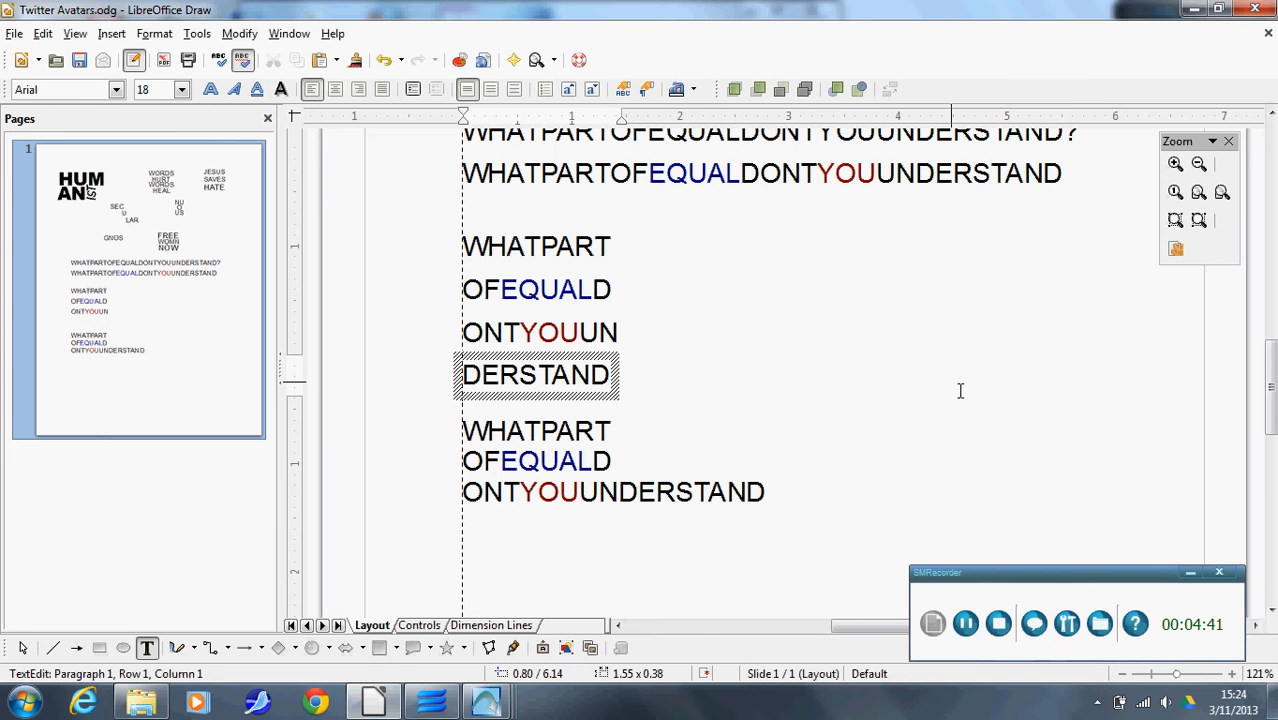
{"action": "key", "text": "Escape"}
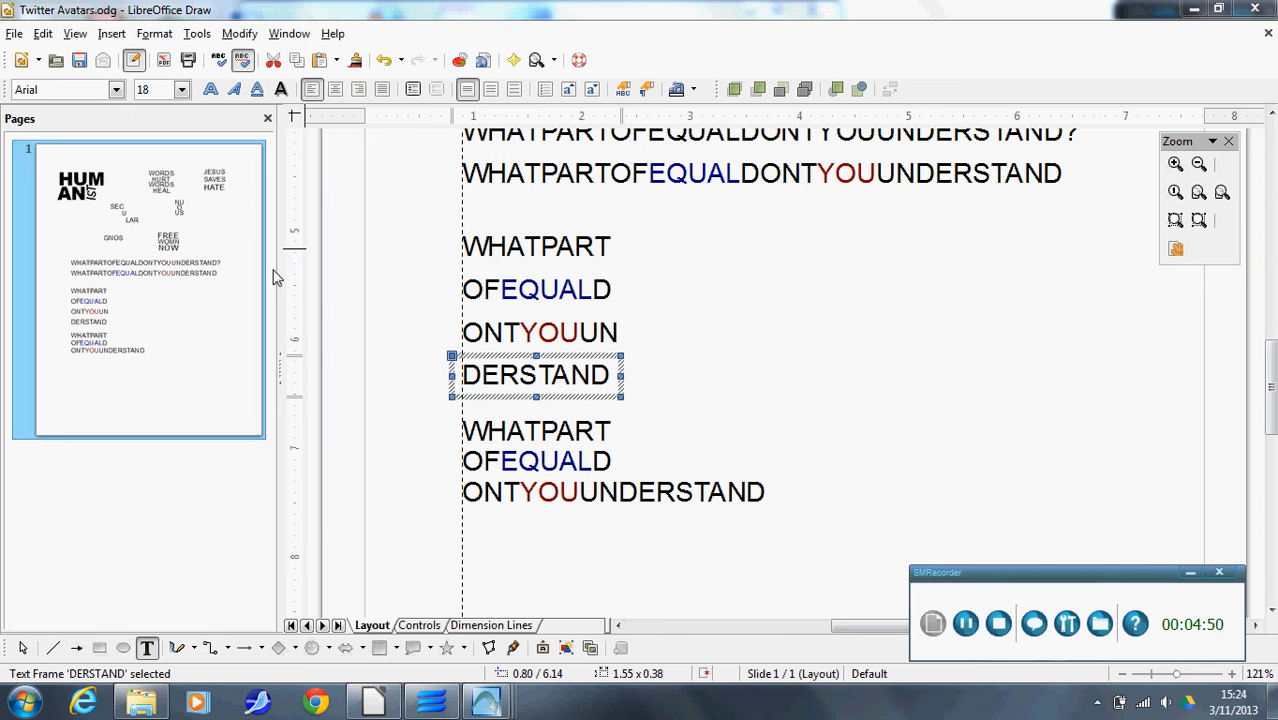
Move the OFEQUALD and ONTYOUUN frames up together to vertical position 5.20 inches, so OFEQUALD sits tightly under WHATPART.
{"action": "left_click", "coordinate": [431, 286]}
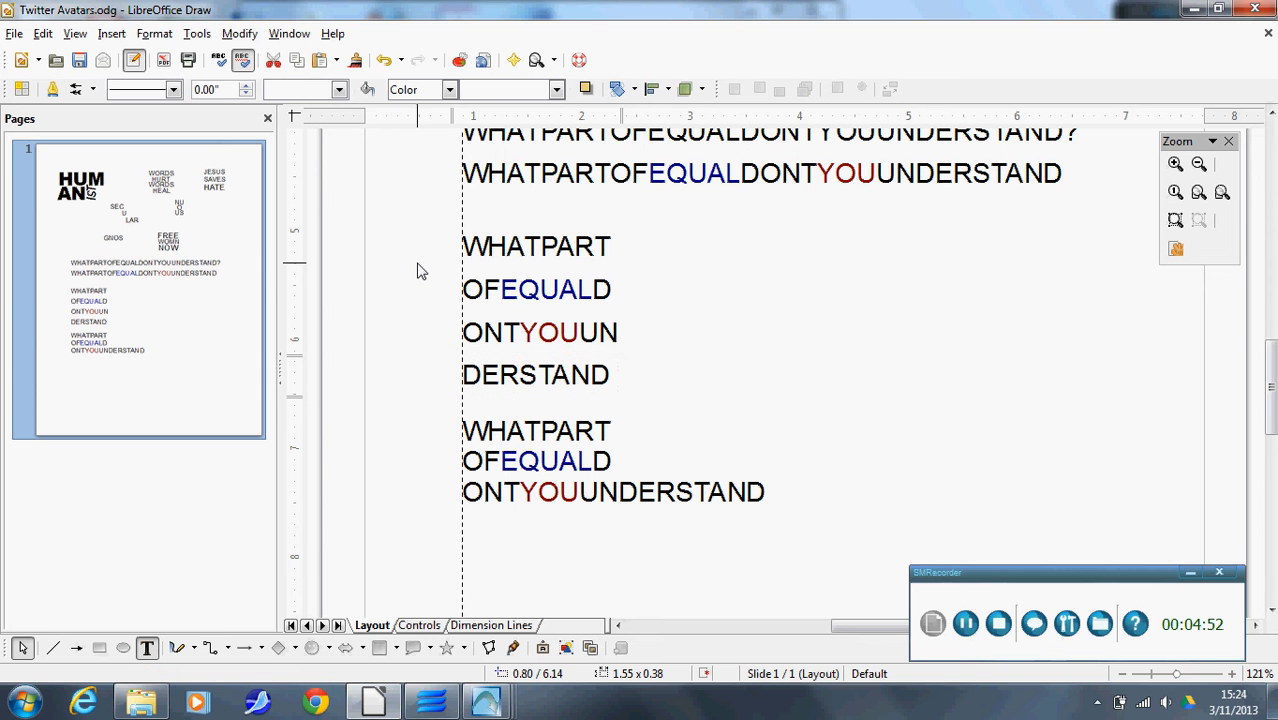
{"action": "left_click_drag", "start_coordinate": [417, 263], "coordinate": [693, 399]}
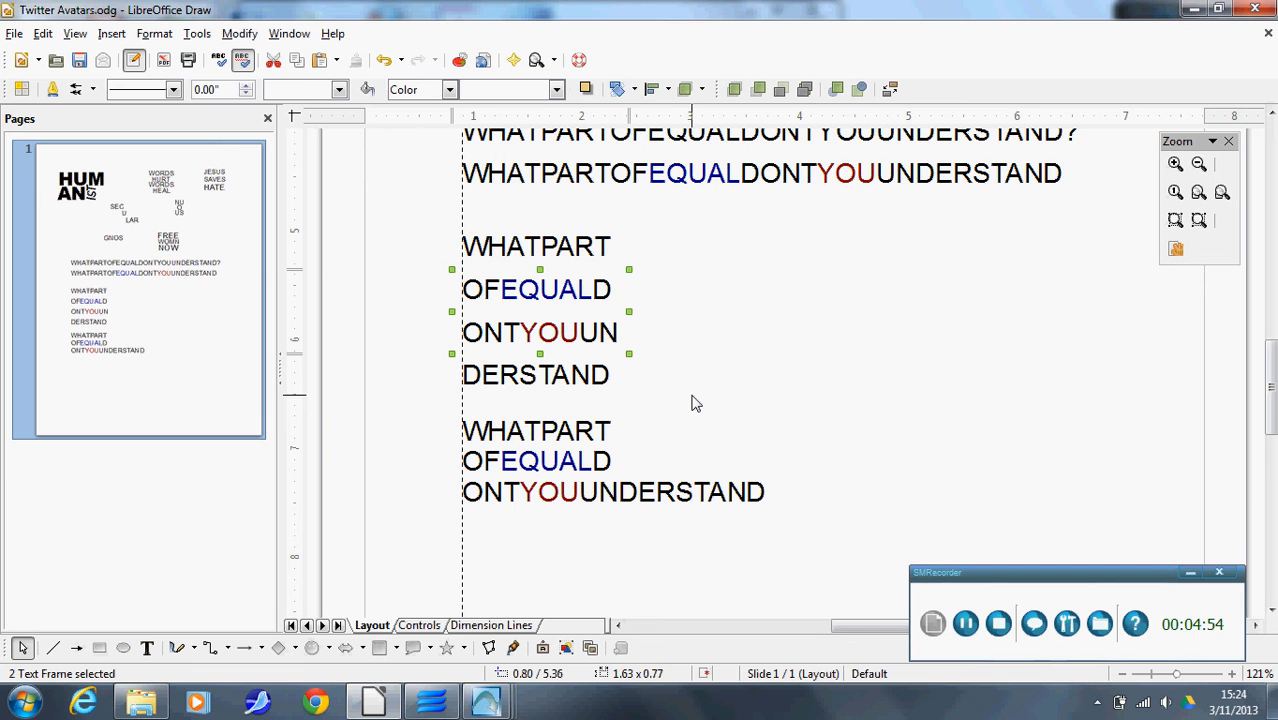
{"action": "key", "text": "Up"}
{"action": "key", "text": "Up"}
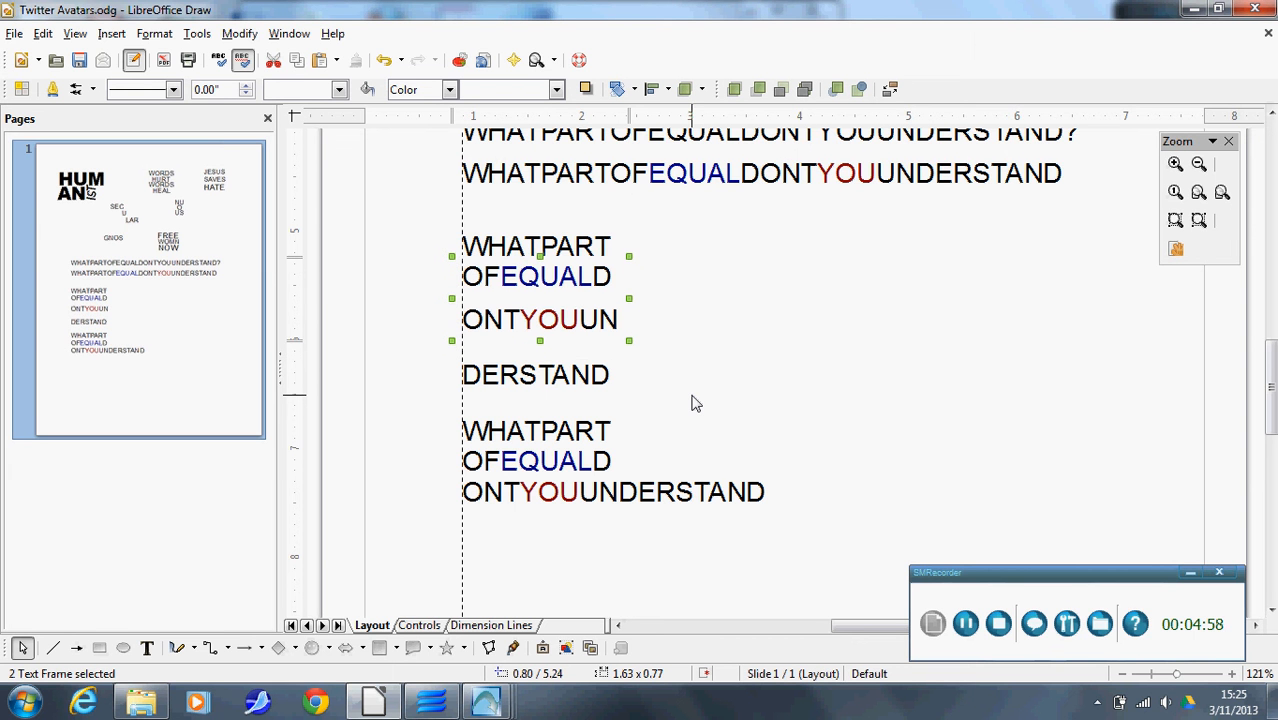
{"action": "key", "text": "alt+Up"}
{"action": "key", "text": "alt+Up"}
{"action": "key", "text": "alt+Up"}
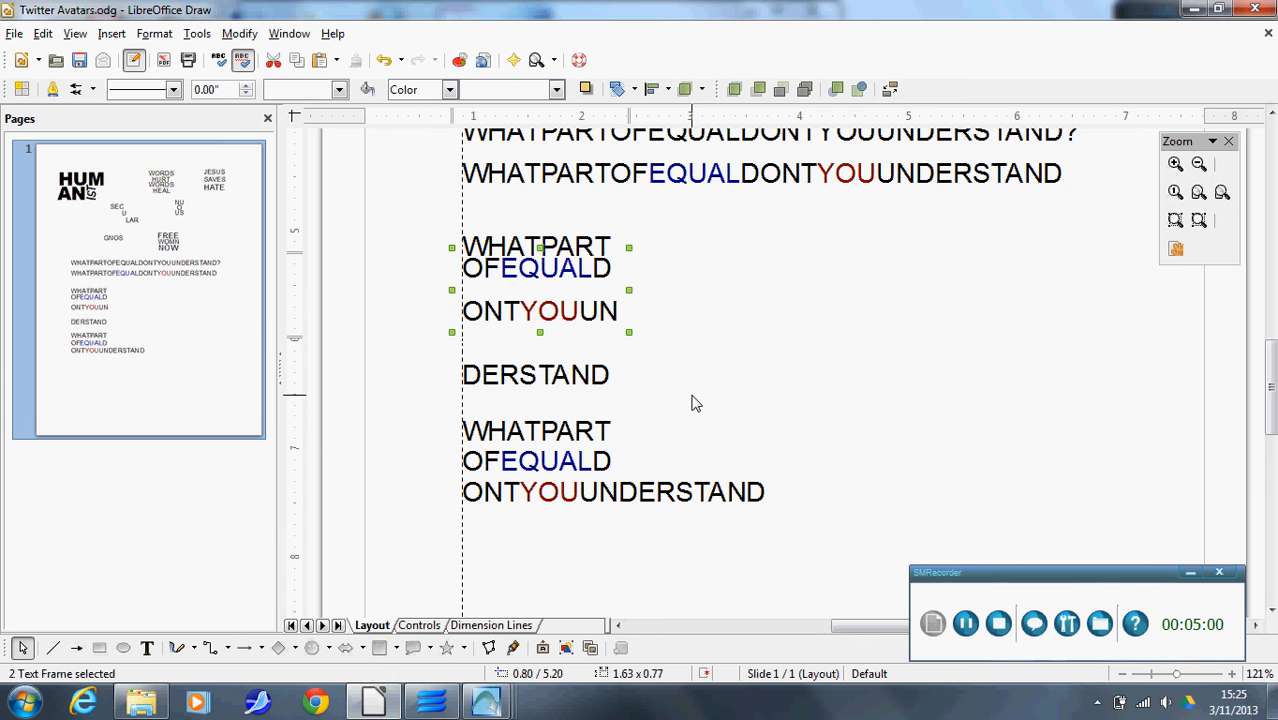
{"action": "left_click", "coordinate": [704, 335]}
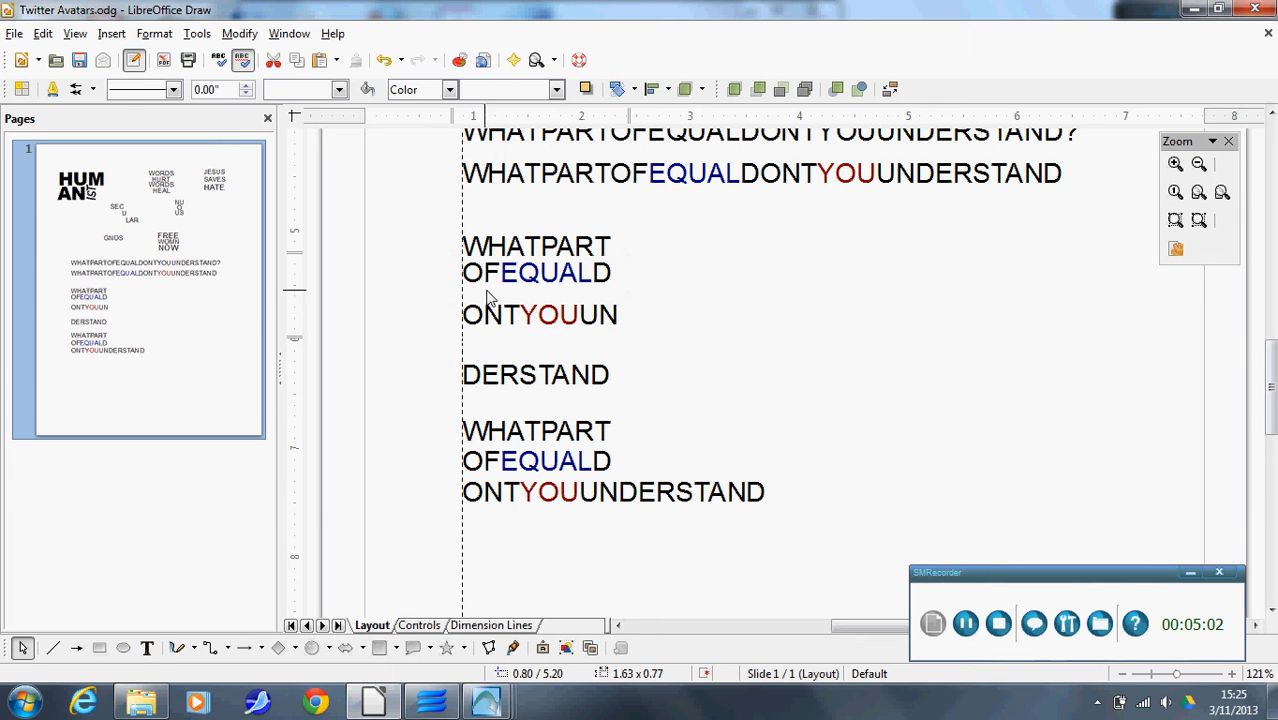
Move the ONTYOUUN frame up on its own so that it sits tightly beneath OFEQUALD.
{"action": "double_click", "coordinate": [545, 314]}
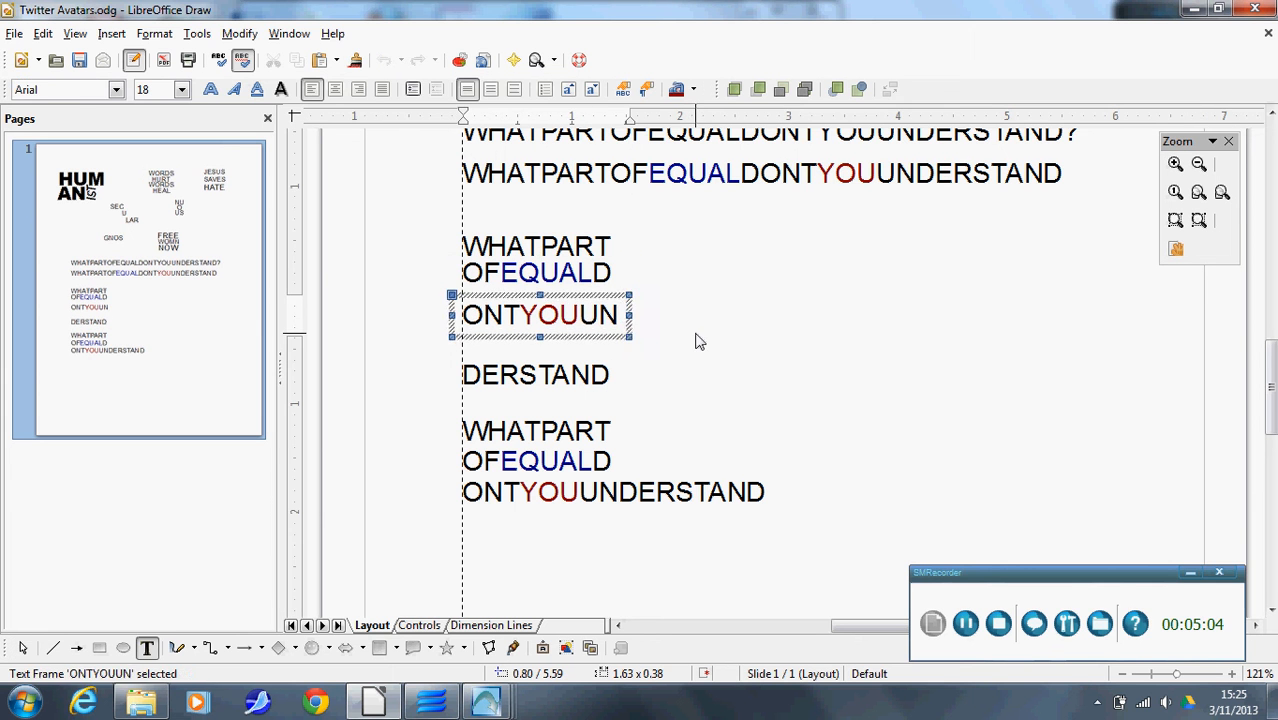
{"action": "key", "text": "Escape"}
{"action": "key", "text": "Up"}
{"action": "key", "text": "Up"}
{"action": "key", "text": "Up"}
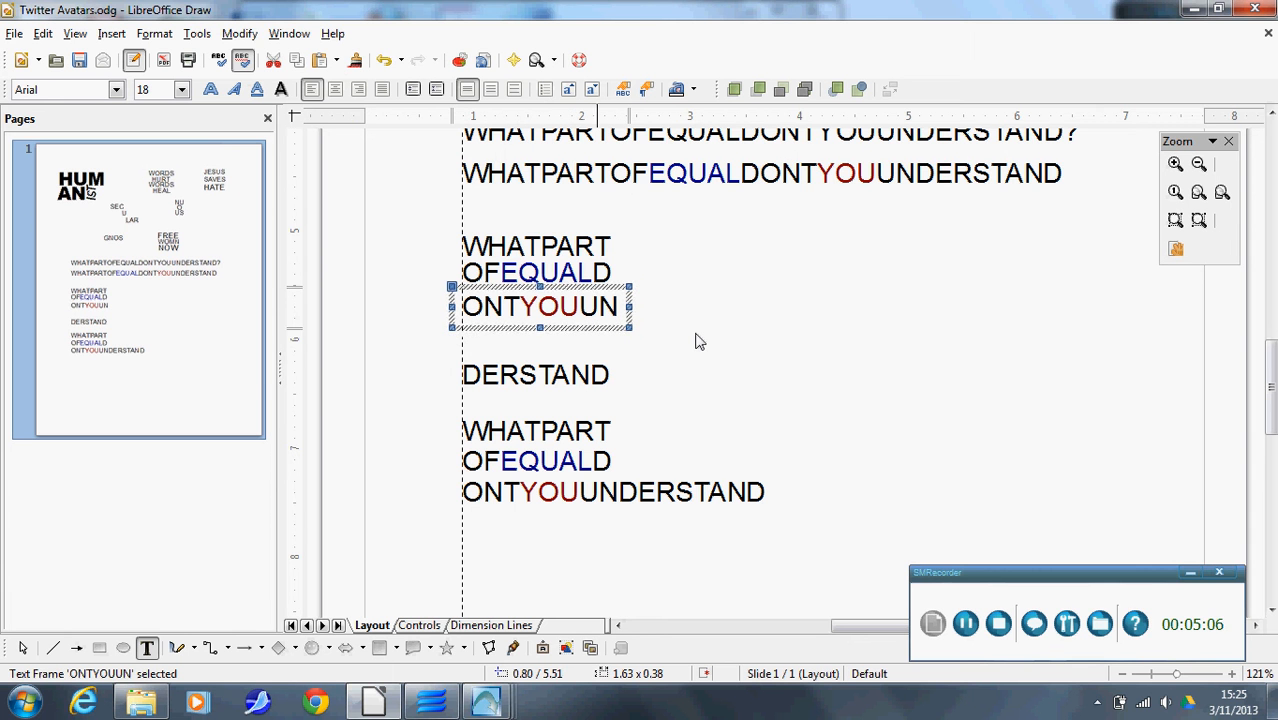
Move the DERSTAND frame up to vertical position 5.71 inches, tightly beneath ONTYOUUN.
{"action": "double_click", "coordinate": [571, 374]}
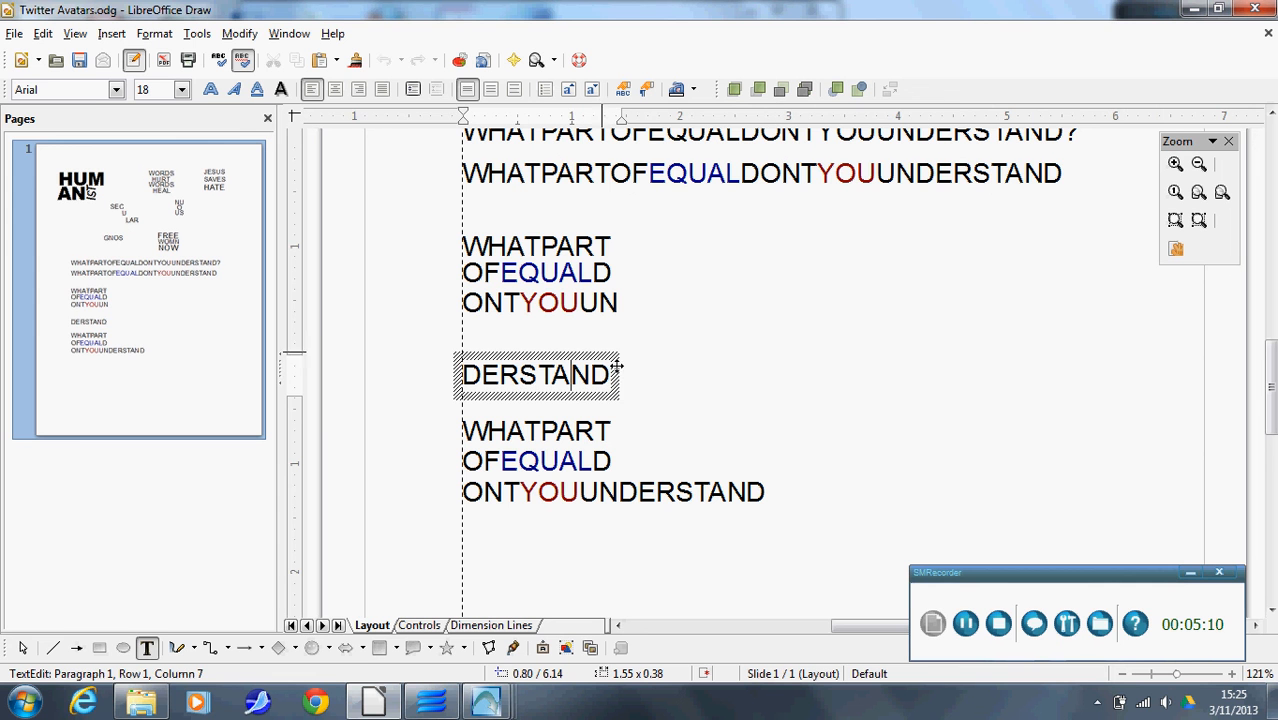
{"action": "key", "text": "Escape"}
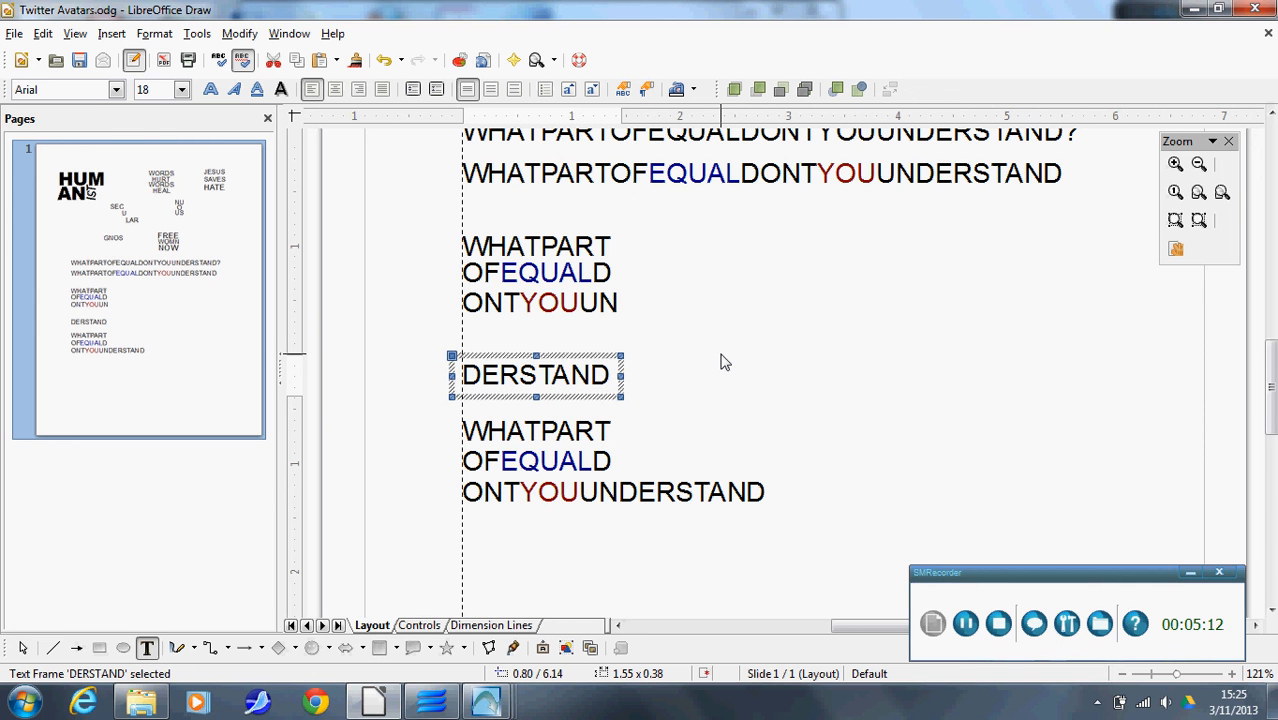
{"action": "right_click", "coordinate": [587, 362]}
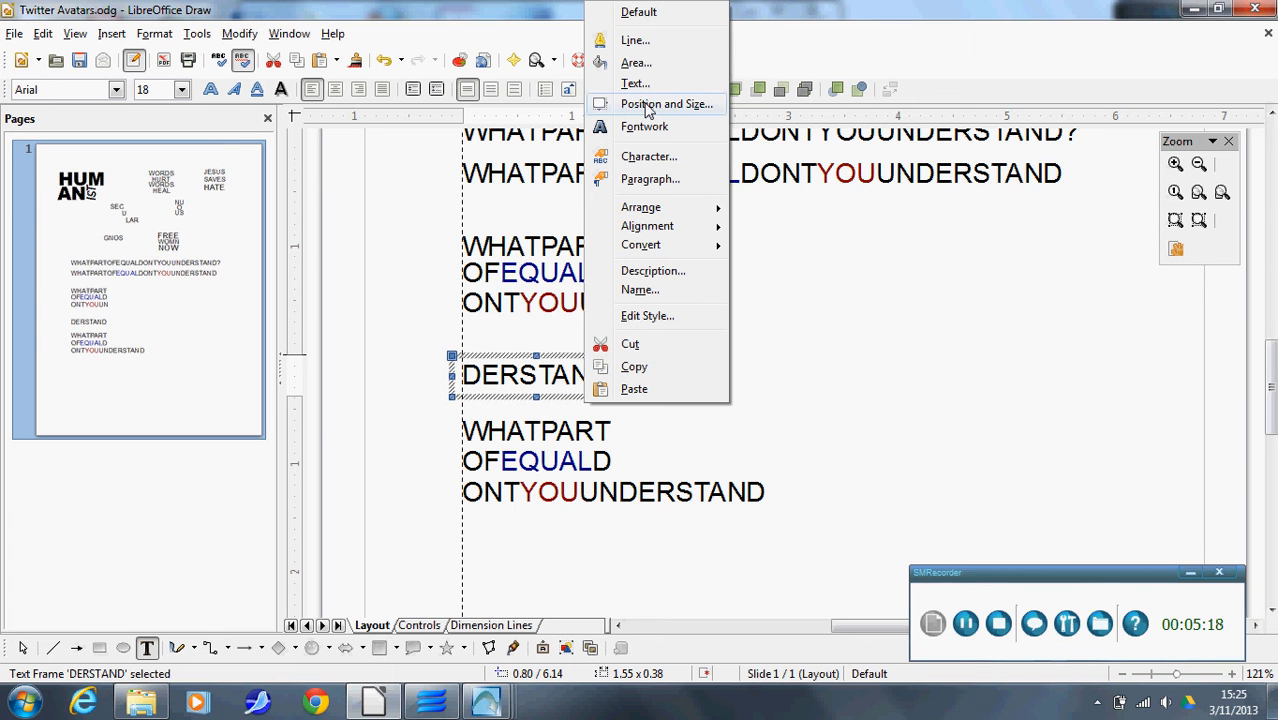
{"action": "left_click", "coordinate": [833, 452]}
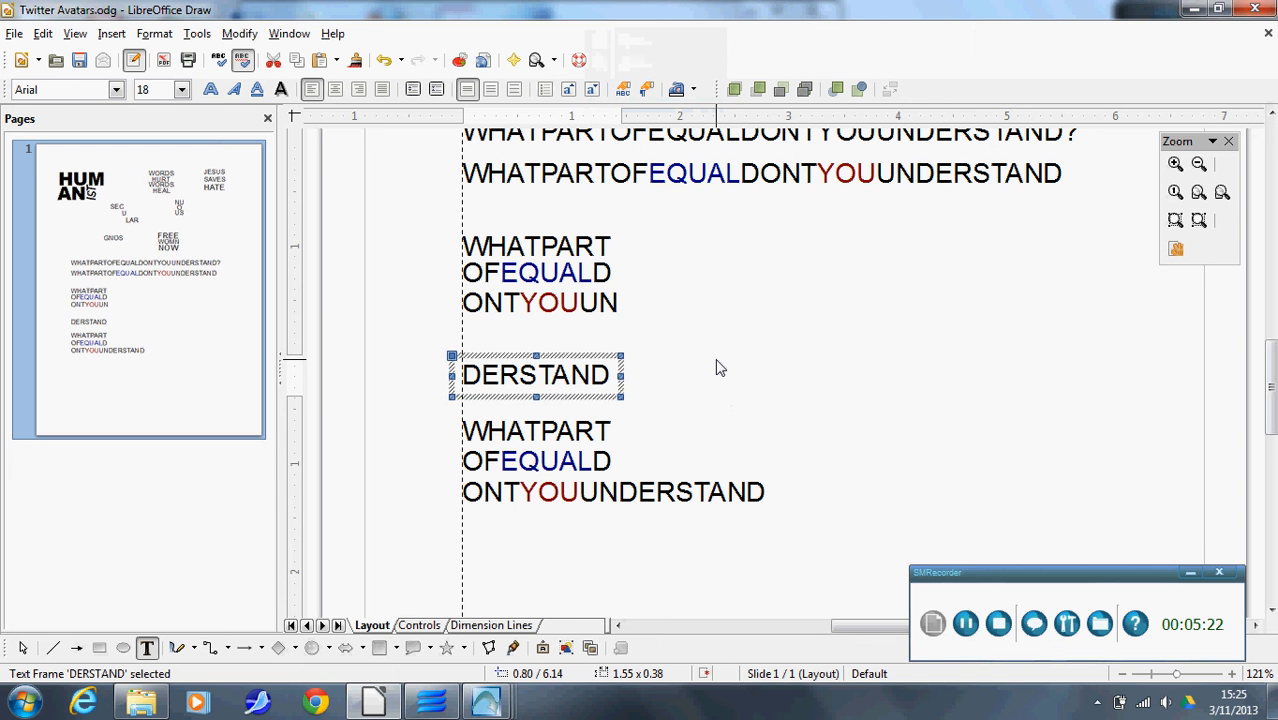
{"action": "key", "text": "Up"}
{"action": "key", "text": "Up"}
{"action": "key", "text": "Up"}
{"action": "key", "text": "Up"}
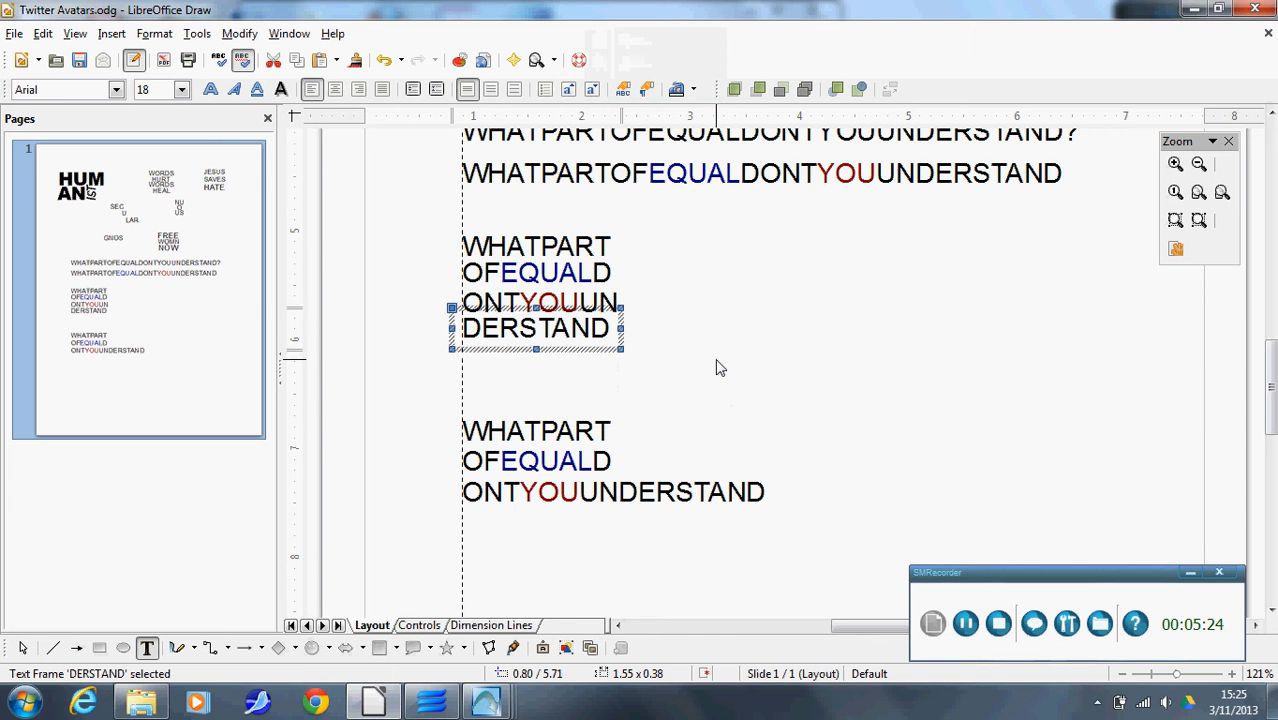
Nudge the DERSTAND frame down to vertical position 5.75 inches to widen its gap beneath ONTYOUUN.
{"action": "key", "text": "alt+Down"}
{"action": "key", "text": "alt+Down"}
{"action": "key", "text": "alt+Down"}
{"action": "key", "text": "alt+Down"}
{"action": "key", "text": "alt+Up"}
{"action": "key", "text": "alt+Up"}
{"action": "key", "text": "alt+Up"}
{"action": "key", "text": "alt+Up"}
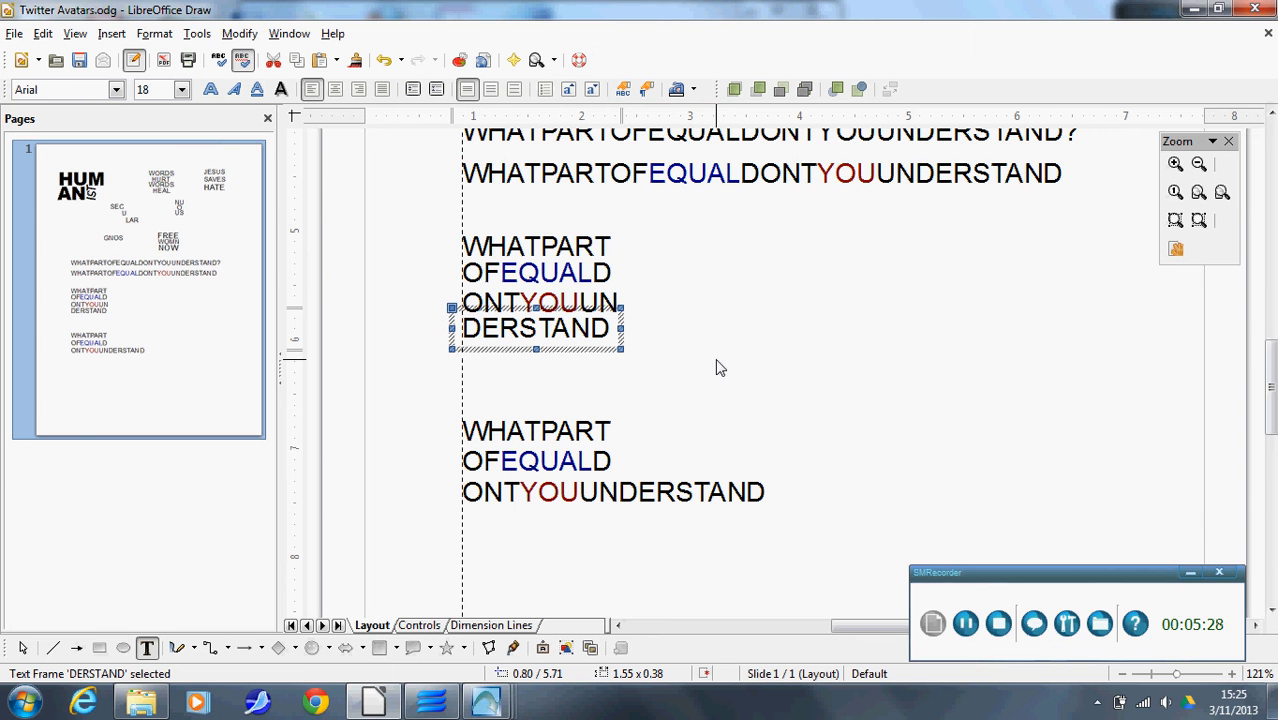
{"action": "key", "text": "alt+Down"}
{"action": "key", "text": "alt+Down"}
{"action": "key", "text": "alt+Down"}
{"action": "key", "text": "alt+Down"}
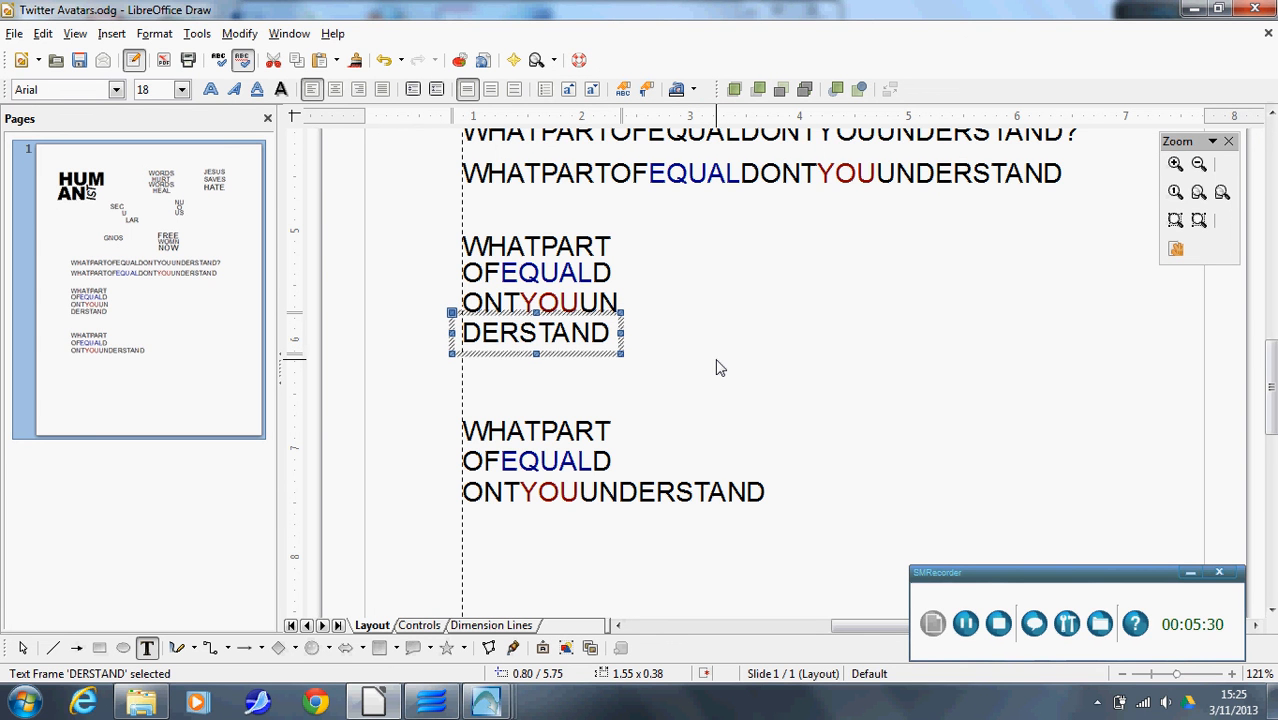
{"action": "left_click", "coordinate": [658, 298]}
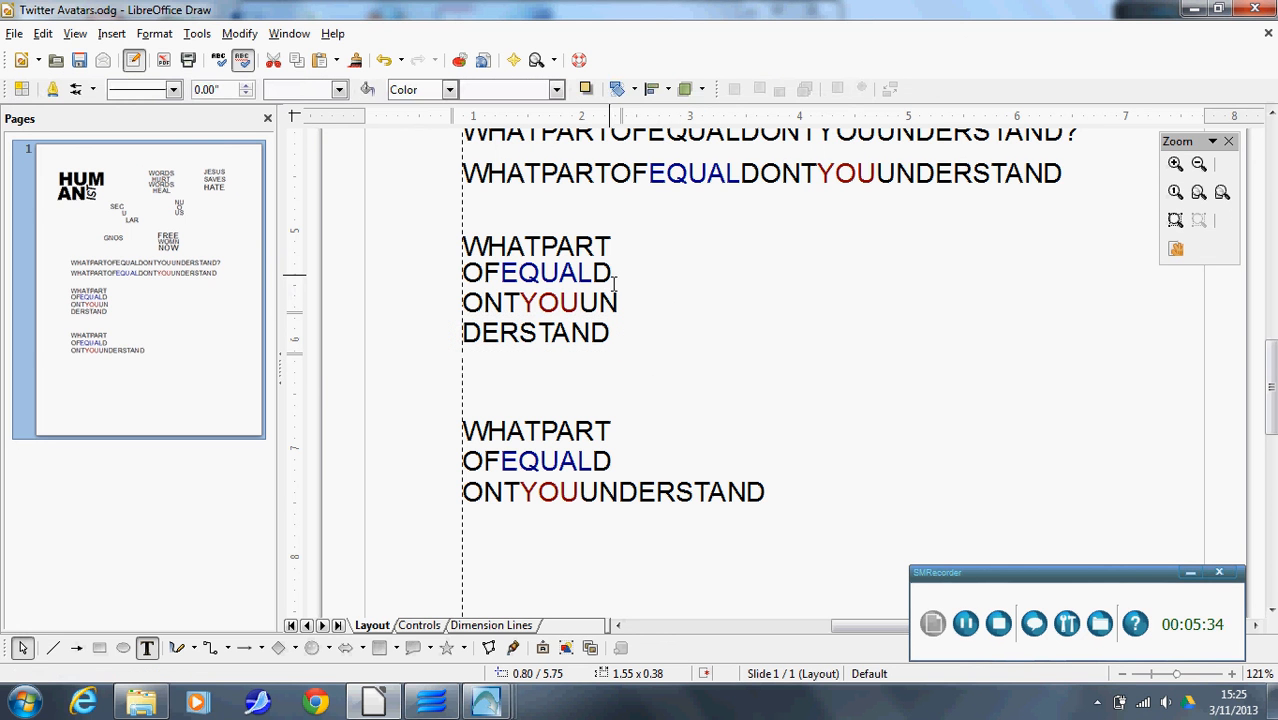
Move the OFEQUALD frame of the upper stack up slightly to vertical position 5.19 inches, closer to WHATPART.
{"action": "left_click", "coordinate": [596, 274]}
{"action": "key", "text": "Escape"}
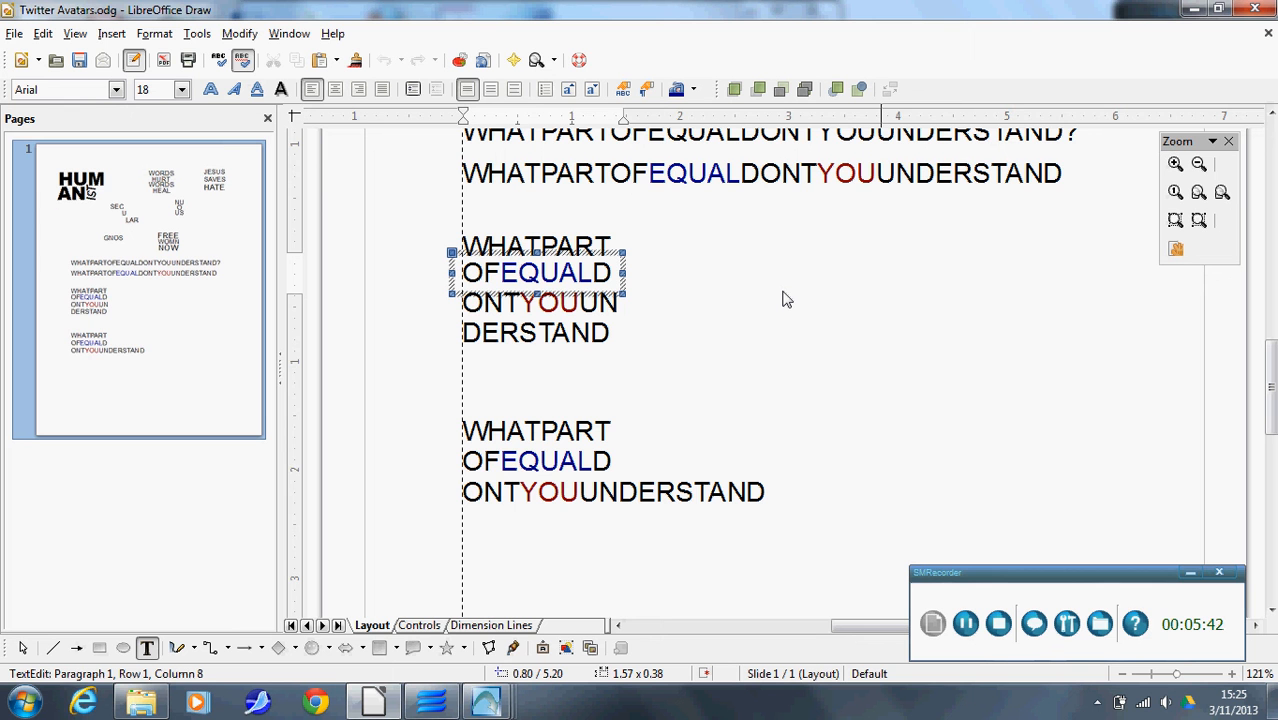
{"action": "key", "text": "Escape"}
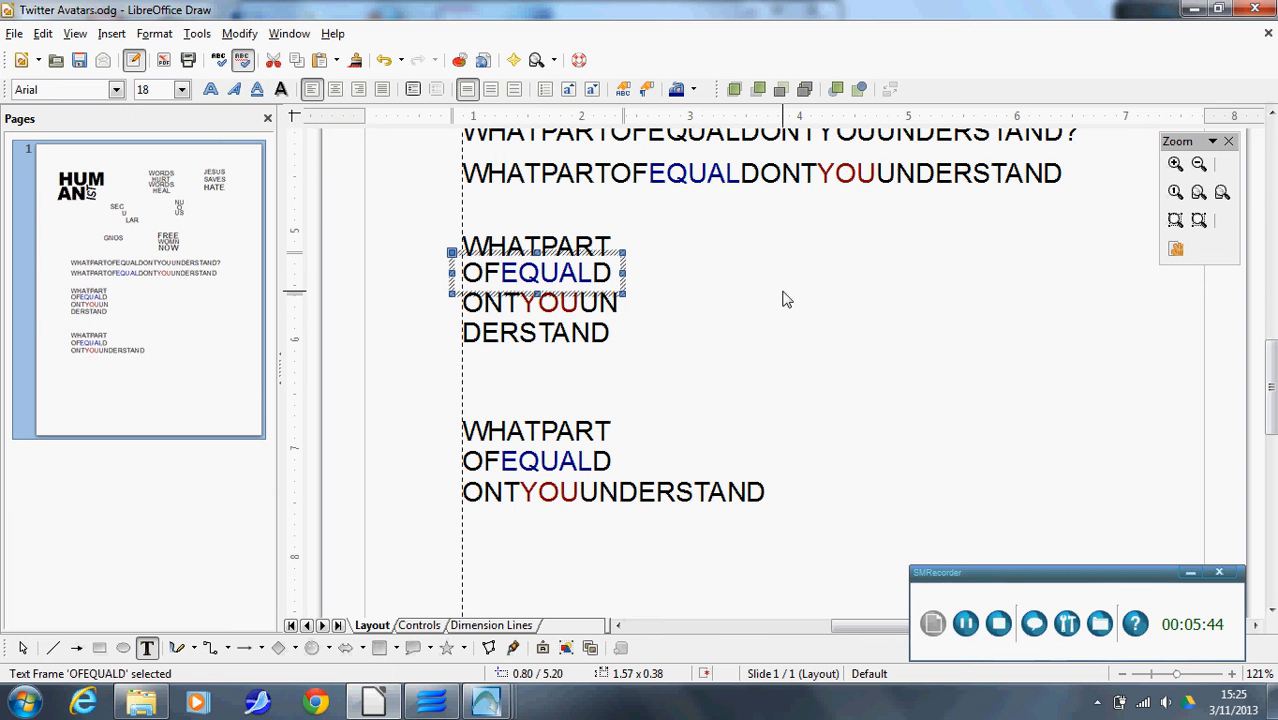
{"action": "key", "text": "alt+Down"}
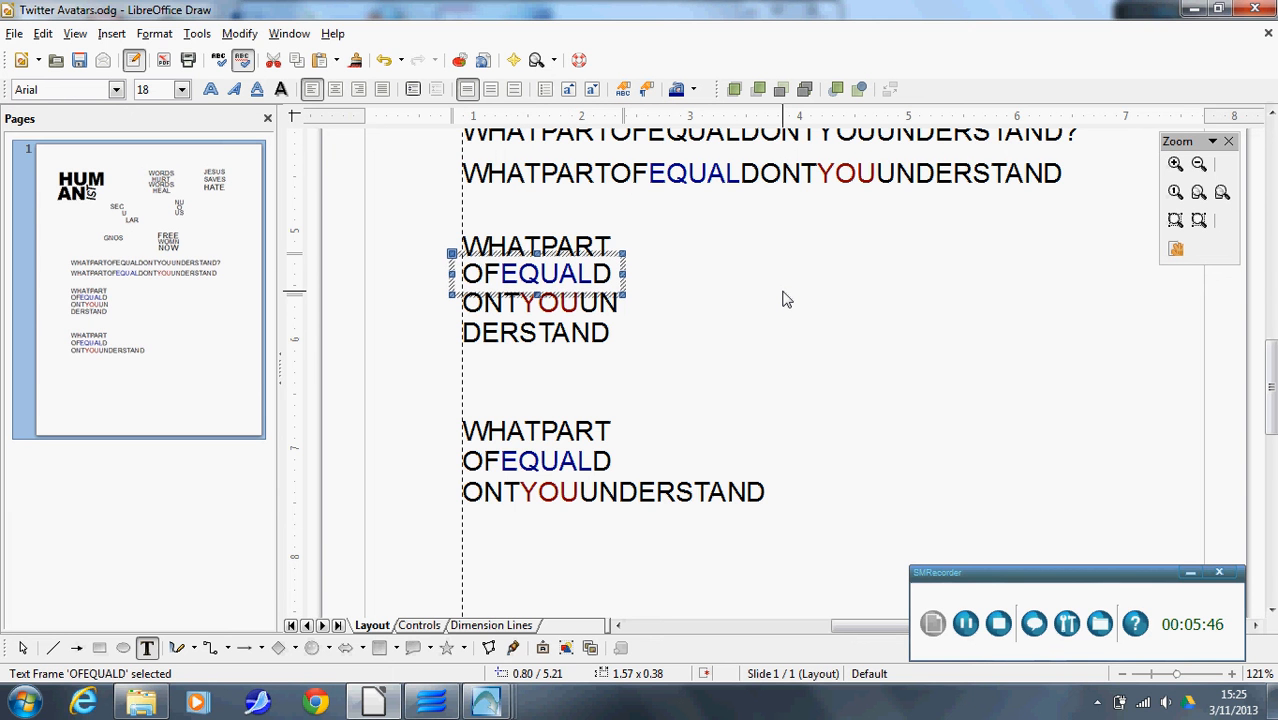
{"action": "key", "text": "alt+Up"}
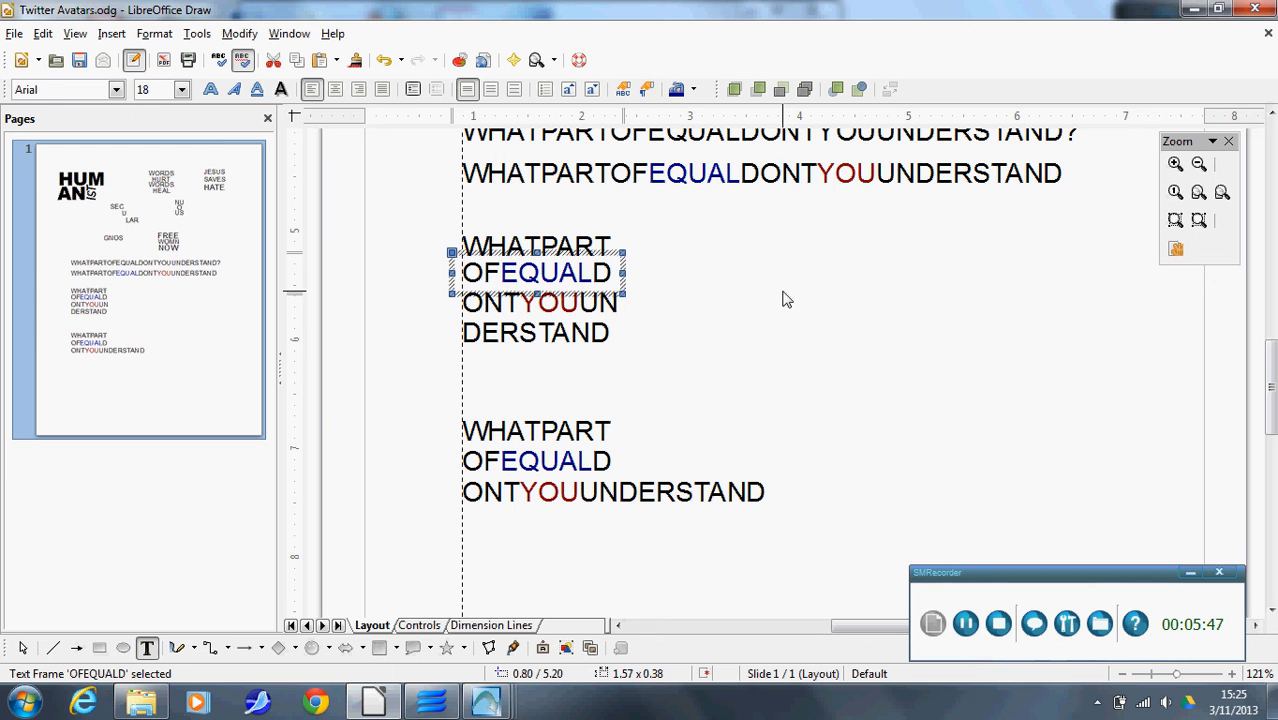
{"action": "key", "text": "alt+Up"}
Move the ONTYOUUN frame up to vertical position 5.43 inches so it sits tightly beneath OFEQUALD.
{"action": "left_click", "coordinate": [519, 302]}
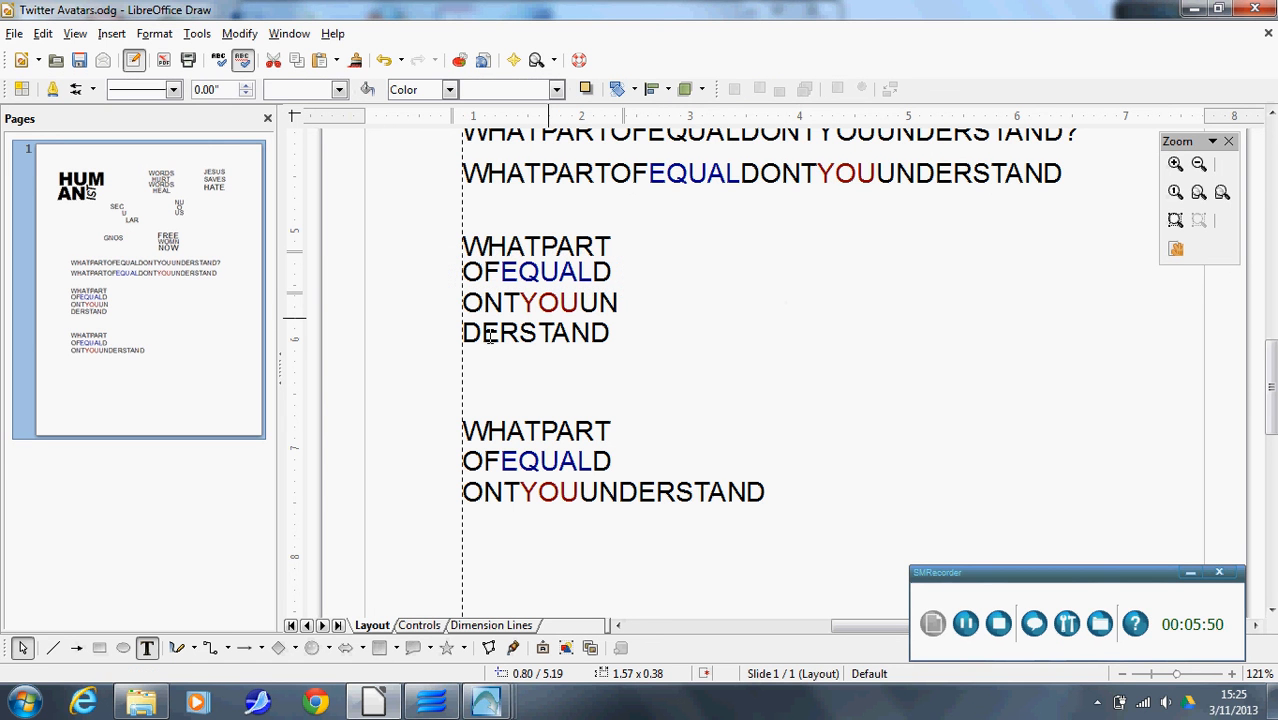
{"action": "key", "text": "Escape"}
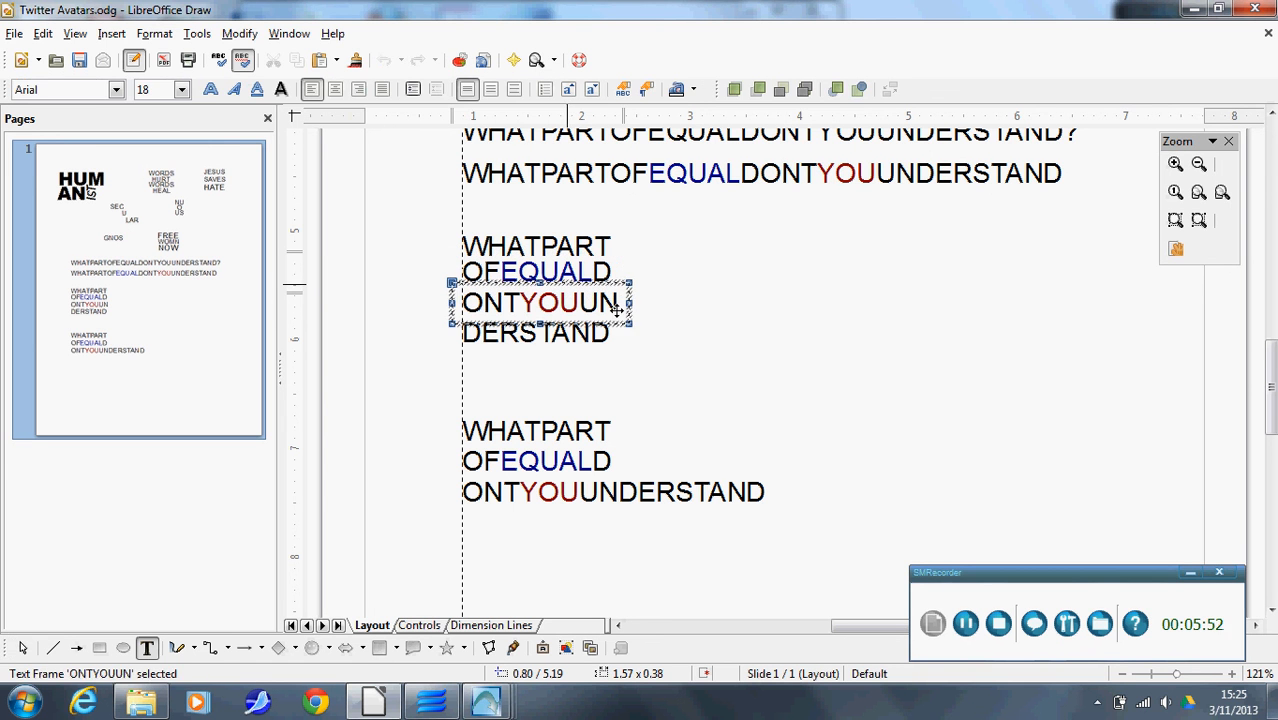
{"action": "key", "text": "alt+Up"}
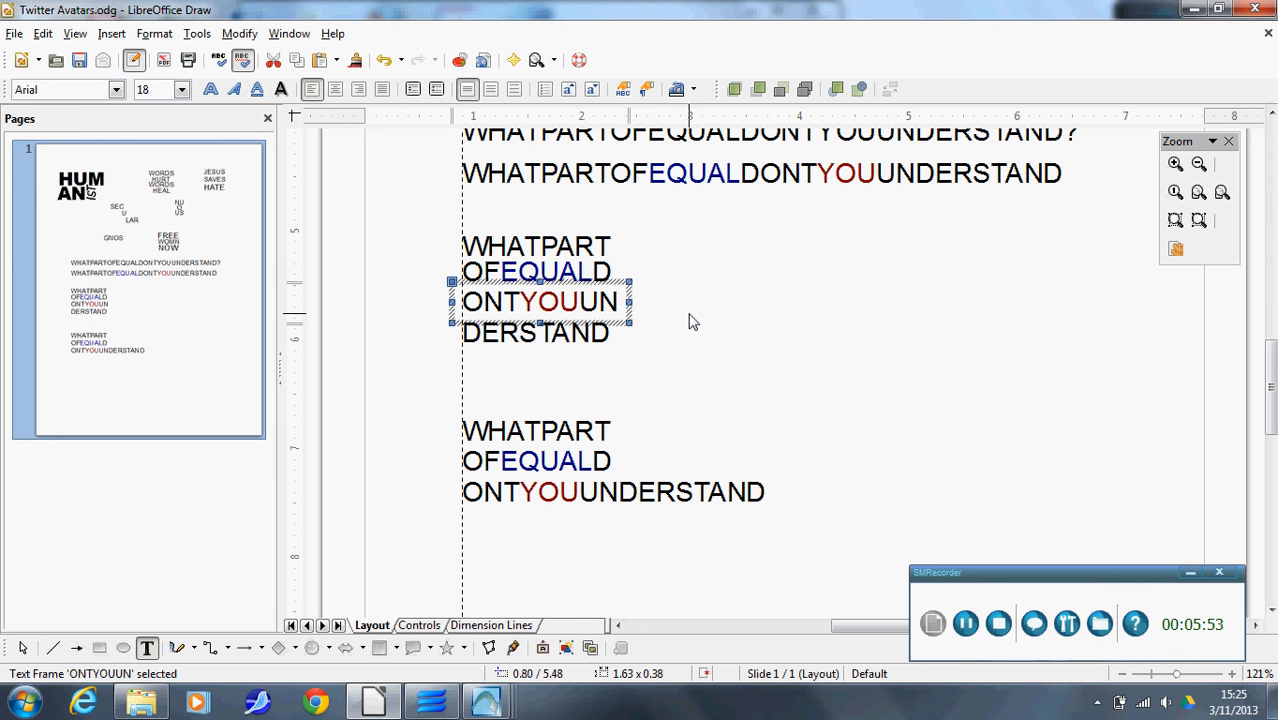
{"action": "key", "text": "alt+Up"}
{"action": "key", "text": "alt+Up"}
{"action": "key", "text": "alt+Up"}
{"action": "key", "text": "alt+Up"}
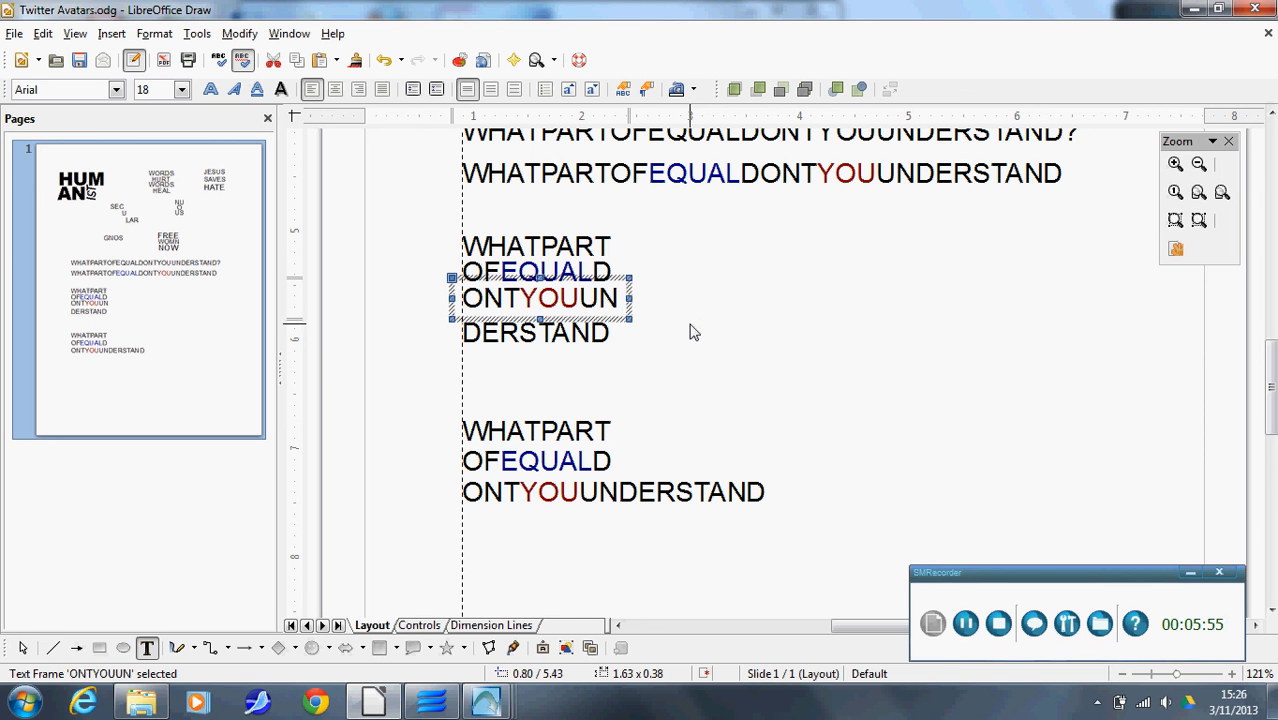
{"action": "left_click", "coordinate": [689, 323]}
Move the DERSTAND frame up to vertical position 5.67 inches so it sits tightly beneath ONTYOUUN.
{"action": "left_click", "coordinate": [596, 332]}
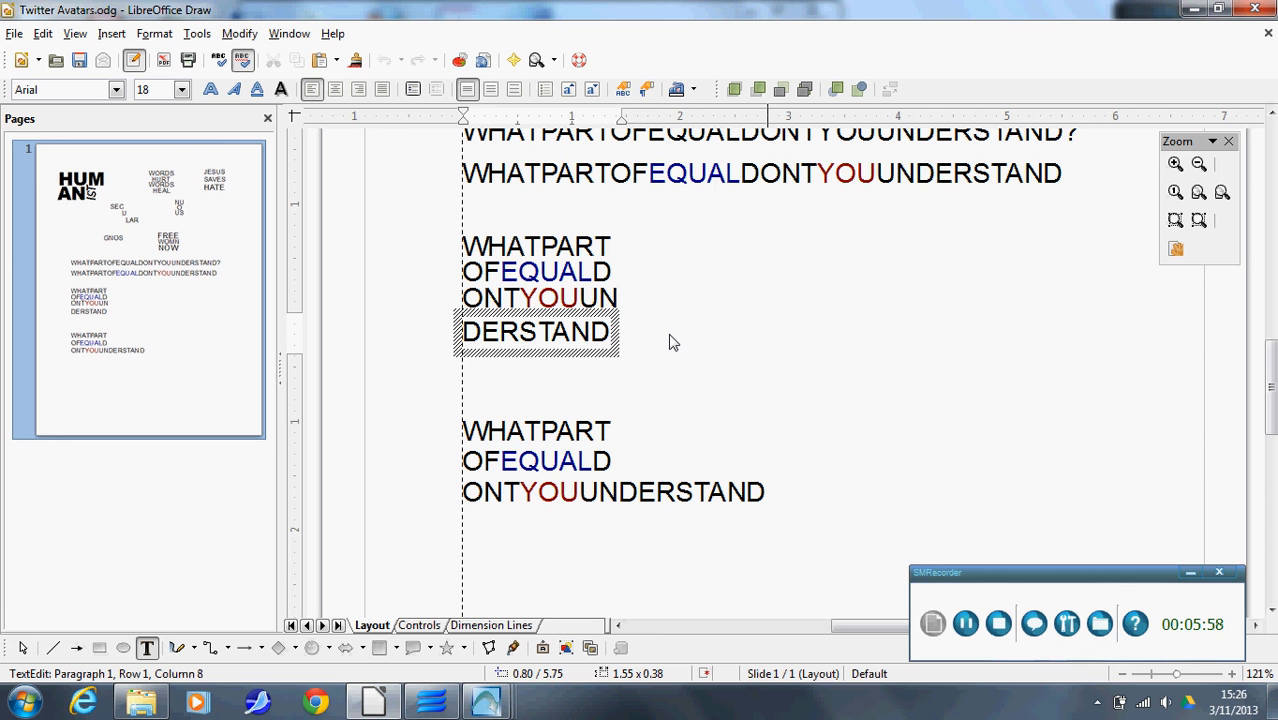
{"action": "key", "text": "Escape"}
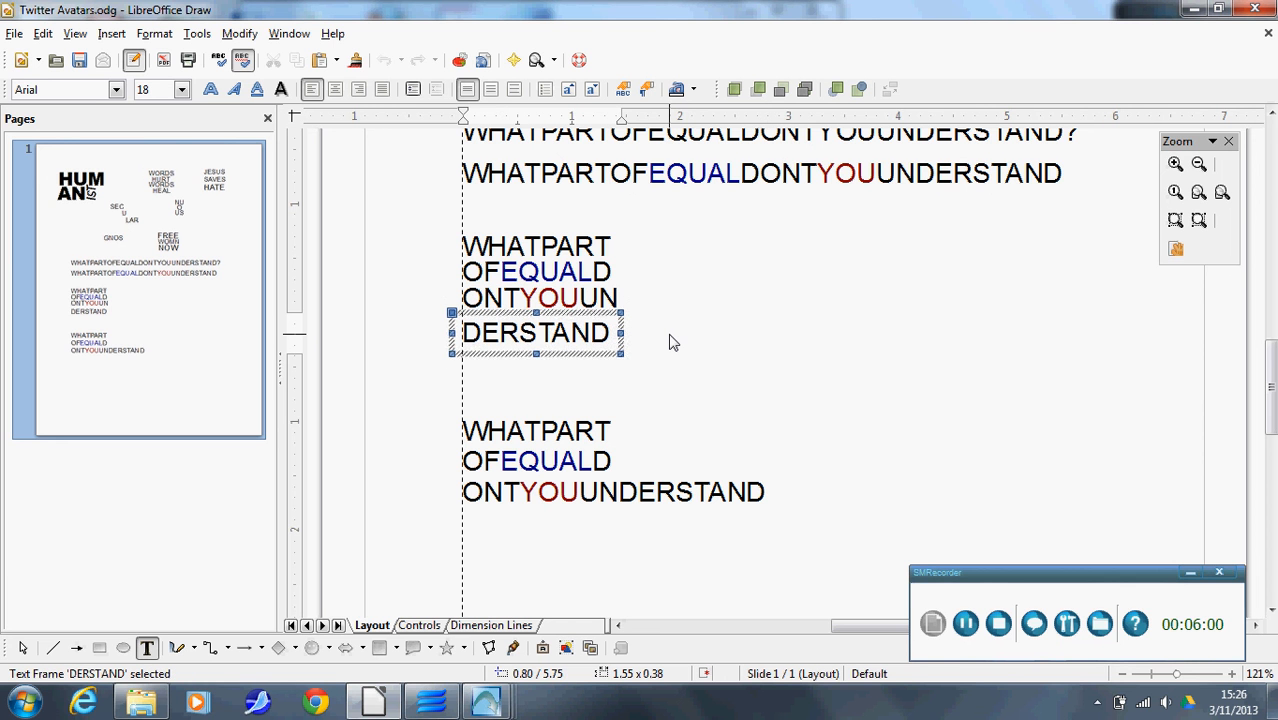
{"action": "key", "text": "alt+Up"}
{"action": "key", "text": "alt+Up"}
{"action": "key", "text": "alt+Up"}
{"action": "key", "text": "alt+Up"}
{"action": "key", "text": "alt+Up"}
{"action": "key", "text": "alt+Up"}
{"action": "key", "text": "alt+Up"}
{"action": "key", "text": "alt+Up"}
{"action": "key", "text": "alt+Up"}
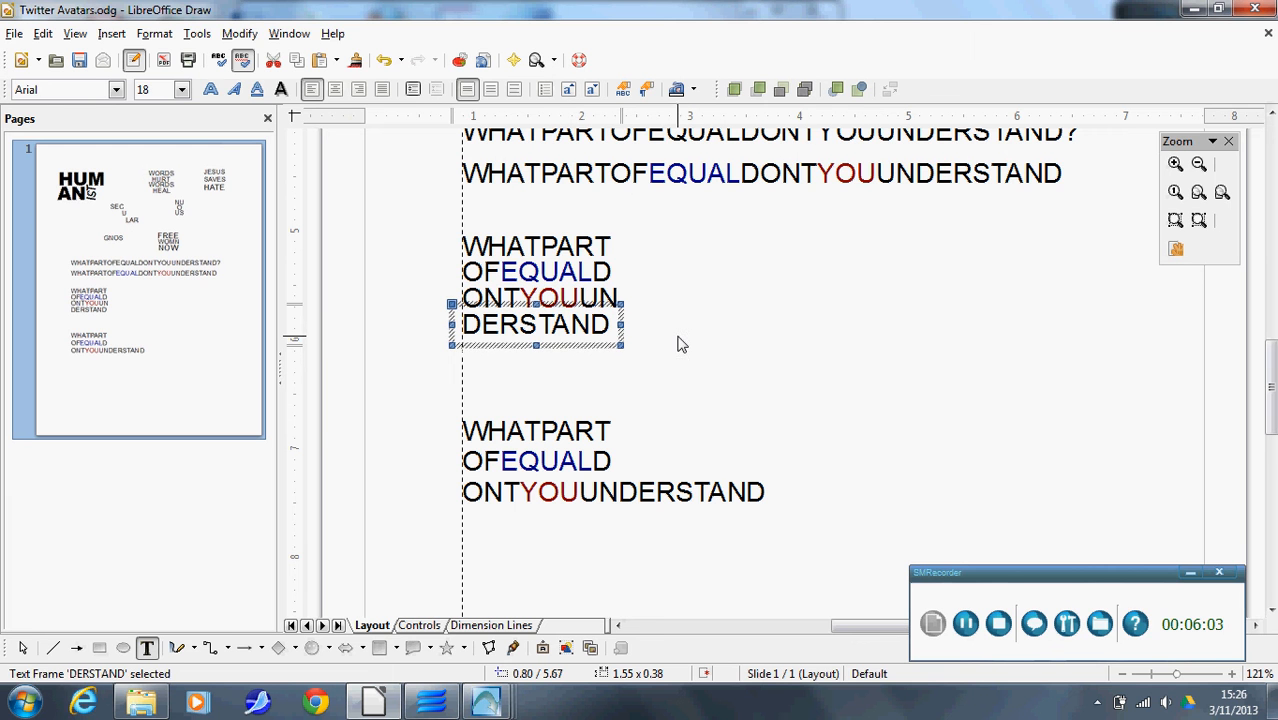
{"action": "key", "text": "Escape"}
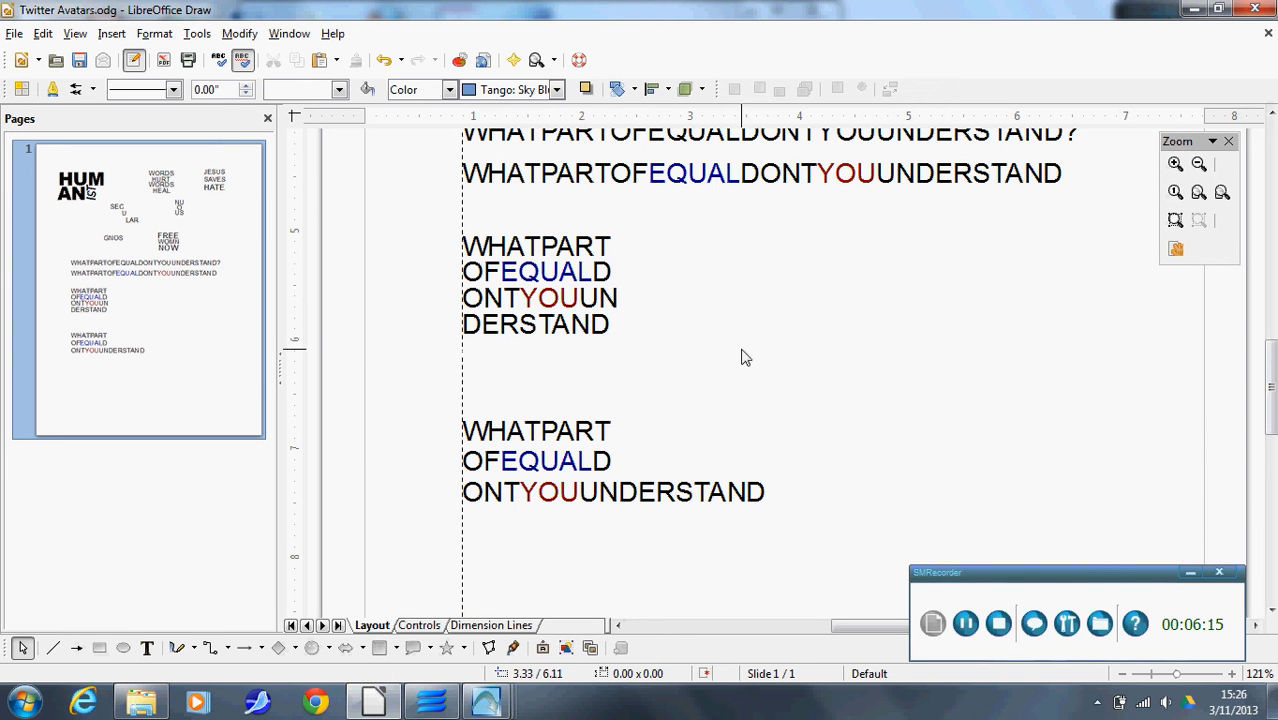
Change the font color of EQUAL in the upper stack's second line to a brighter blue.
{"action": "left_click", "coordinate": [512, 281]}
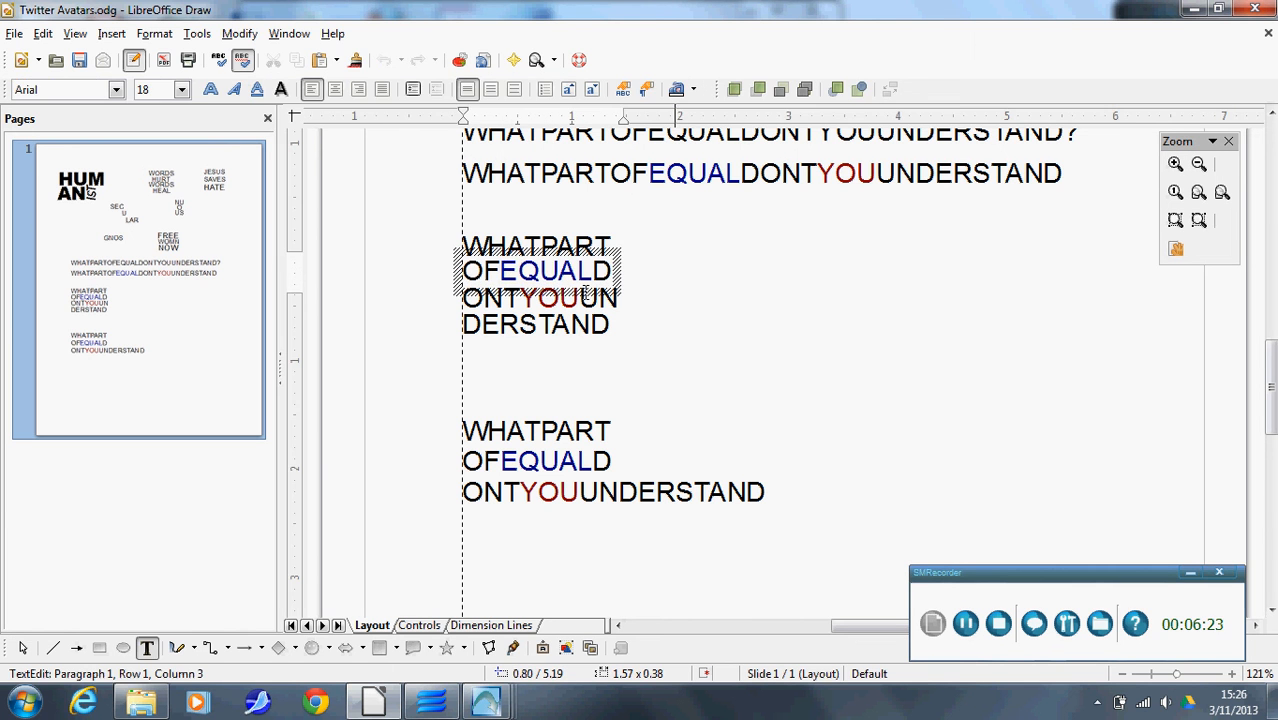
{"action": "key", "text": "shift+Right"}
{"action": "key", "text": "shift+Right"}
{"action": "key", "text": "shift+Right"}
{"action": "key", "text": "shift+Right"}
{"action": "key", "text": "shift+Right"}
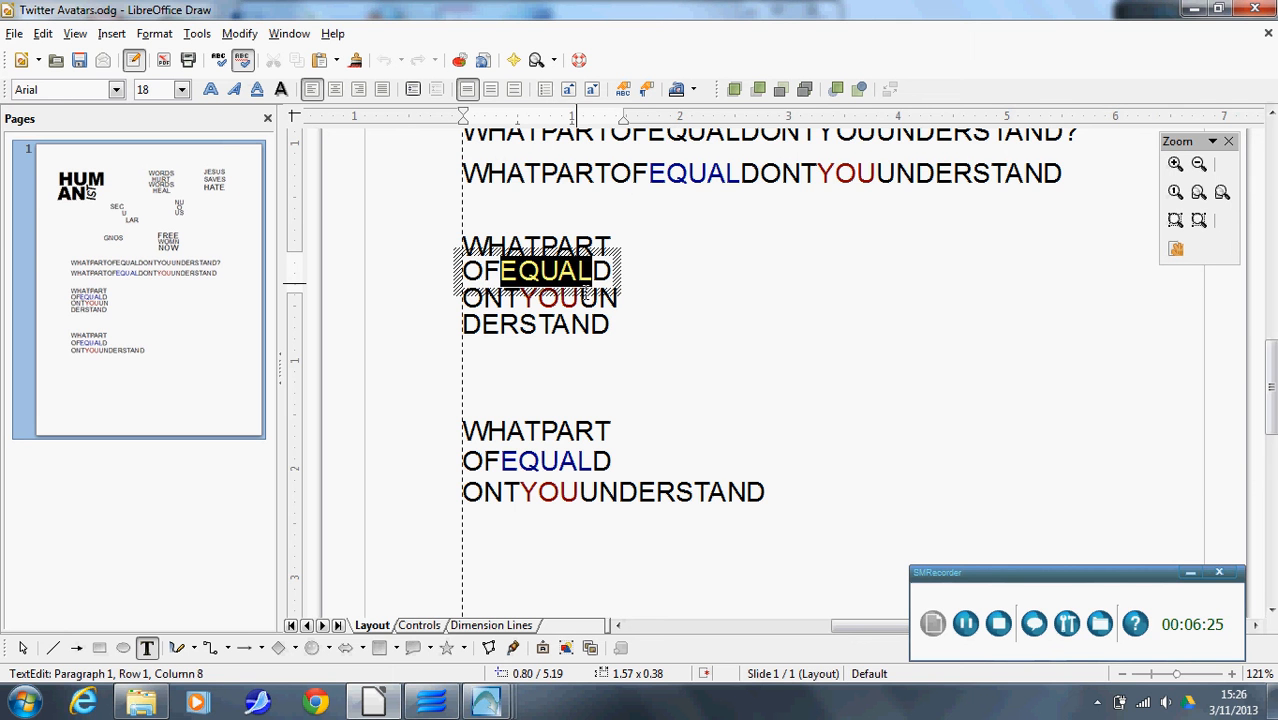
{"action": "left_click", "coordinate": [693, 89]}
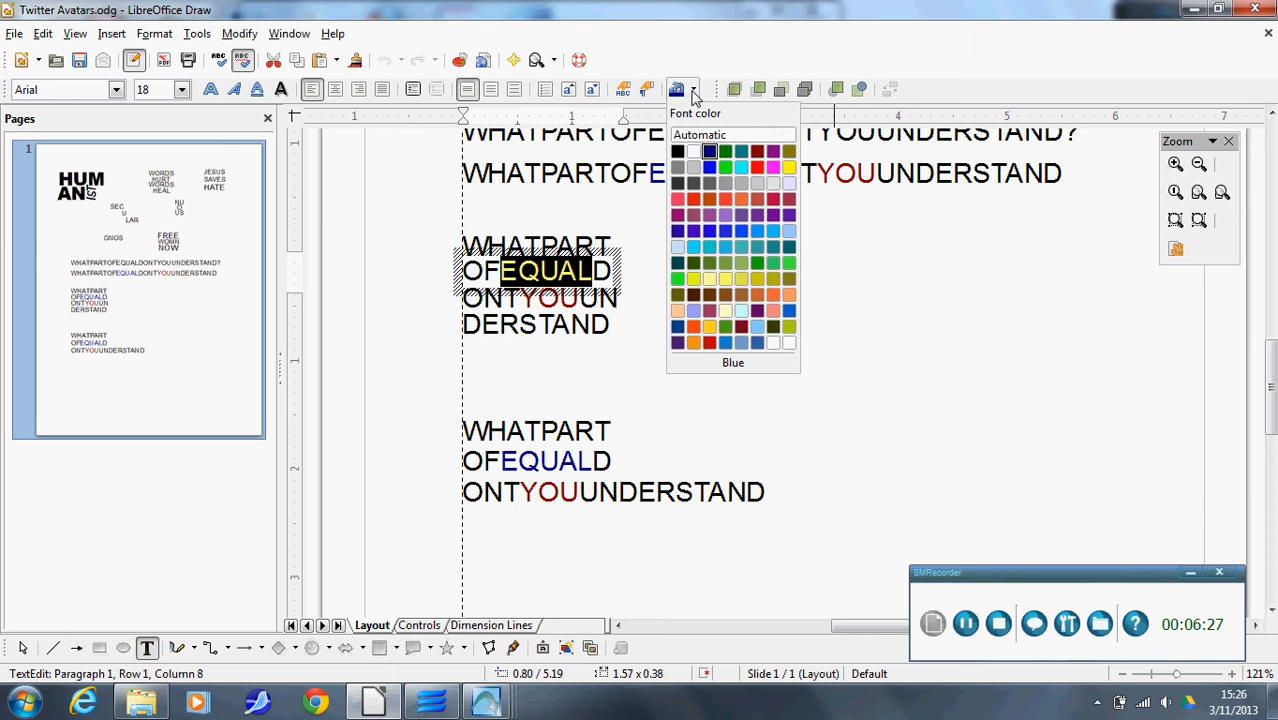
{"action": "left_click", "coordinate": [710, 168]}
{"action": "key", "text": "Left"}
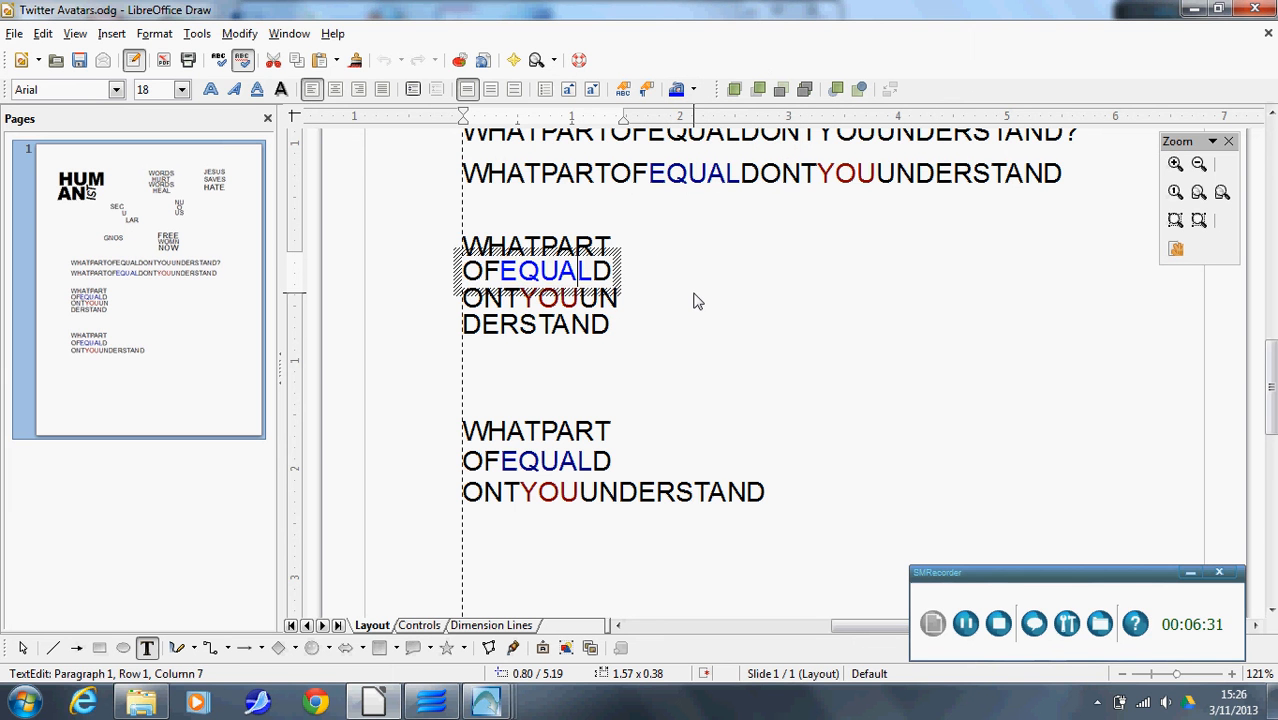
{"action": "left_click", "coordinate": [697, 302]}
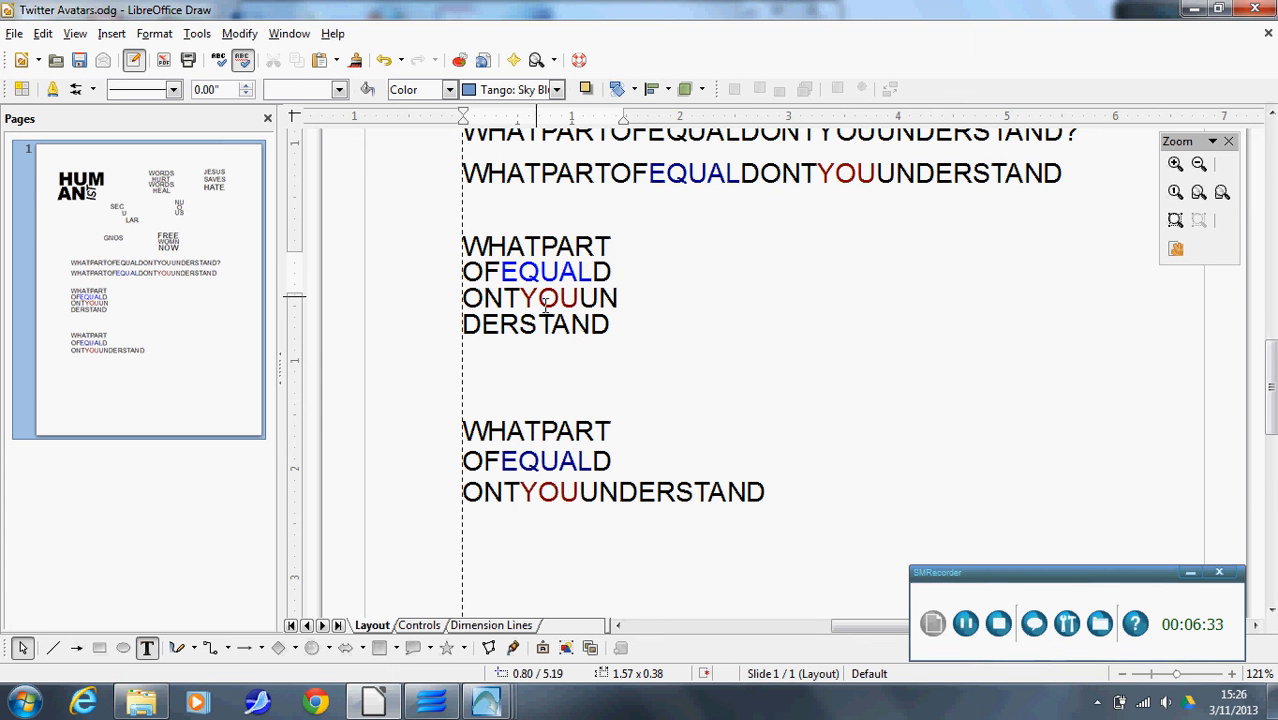
Change the font color of YOU in the upper stack's third line to a bright red.
{"action": "left_click_drag", "start_coordinate": [531, 306], "coordinate": [595, 305]}
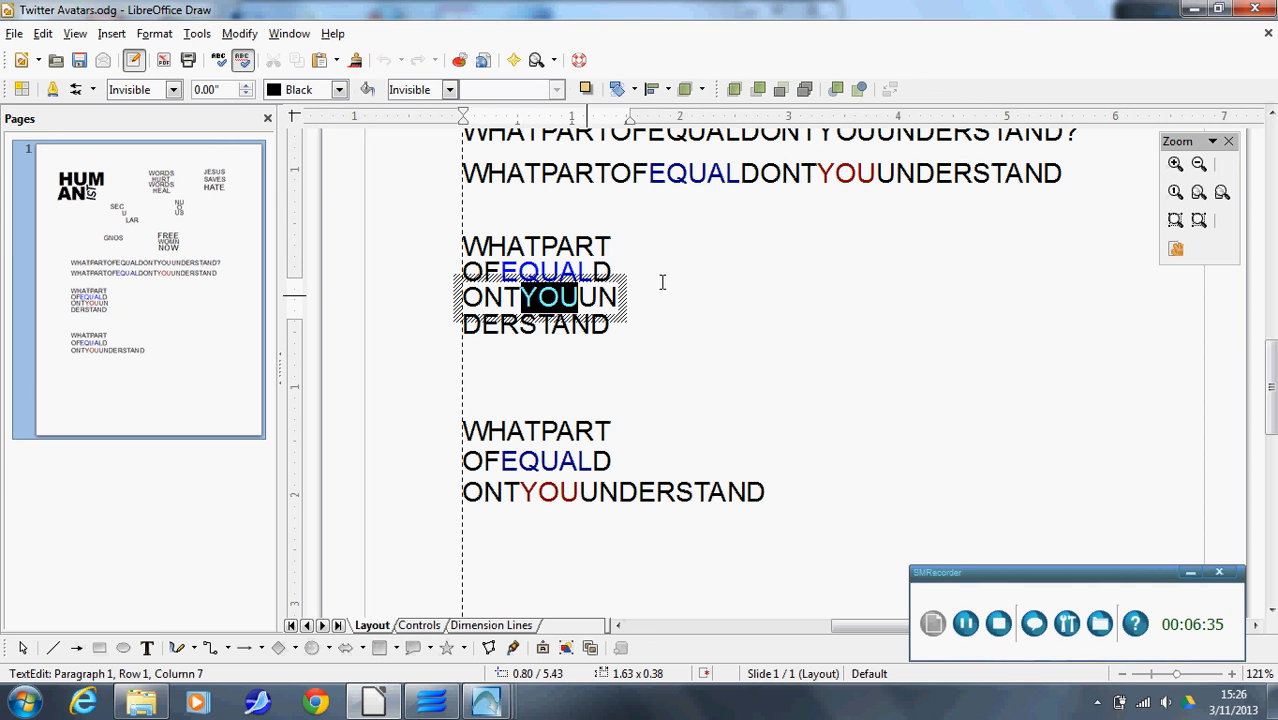
{"action": "left_click", "coordinate": [696, 91]}
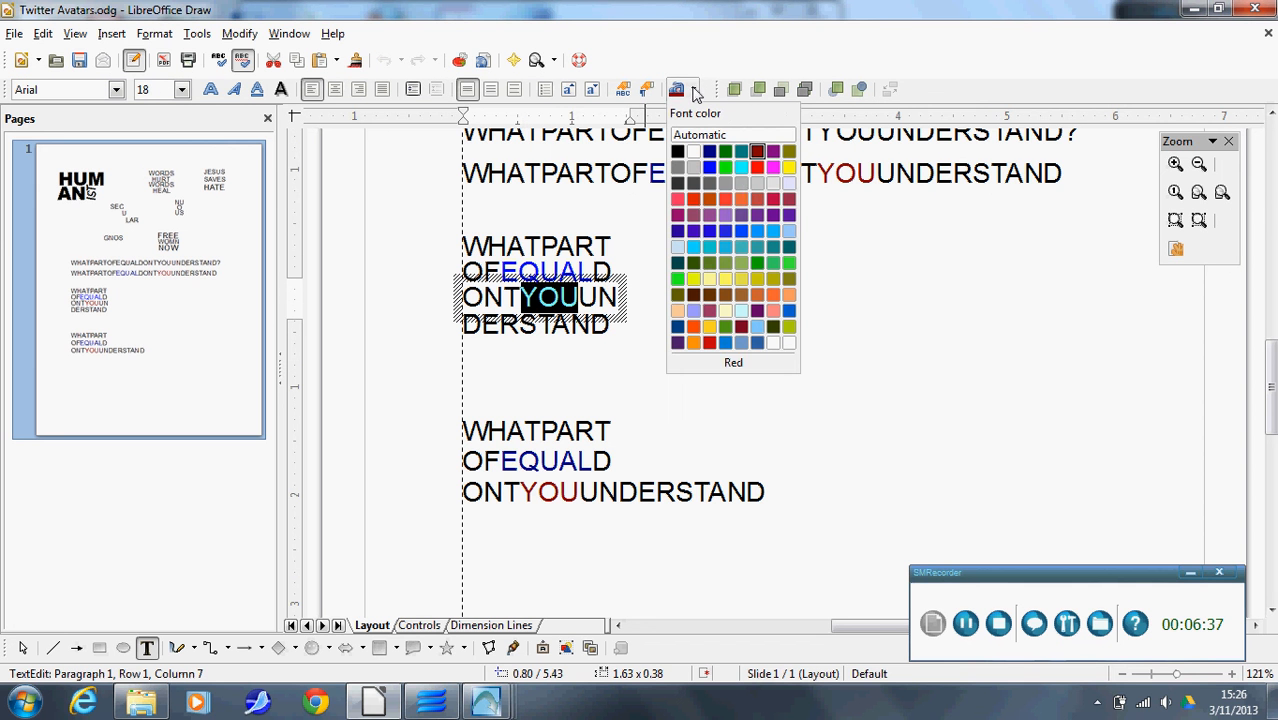
{"action": "left_click", "coordinate": [758, 170]}
{"action": "left_click", "coordinate": [645, 314]}
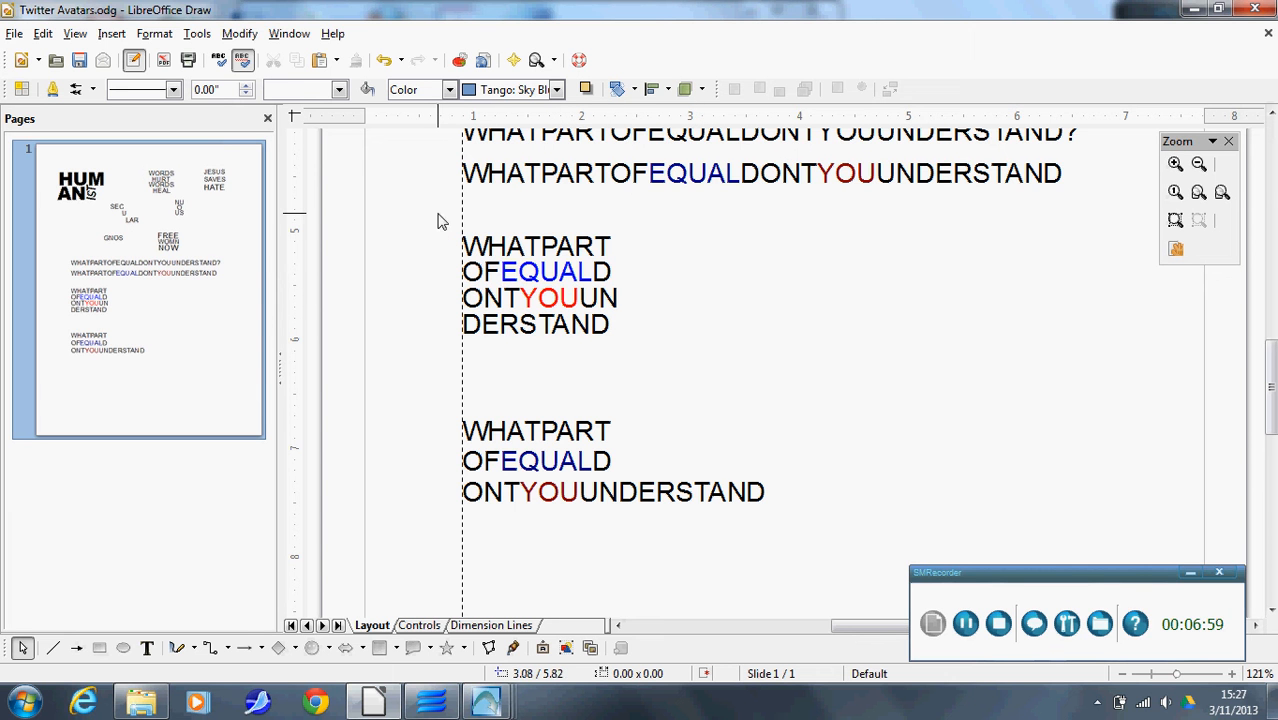
{"action": "left_click_drag", "start_coordinate": [436, 221], "coordinate": [658, 381]}
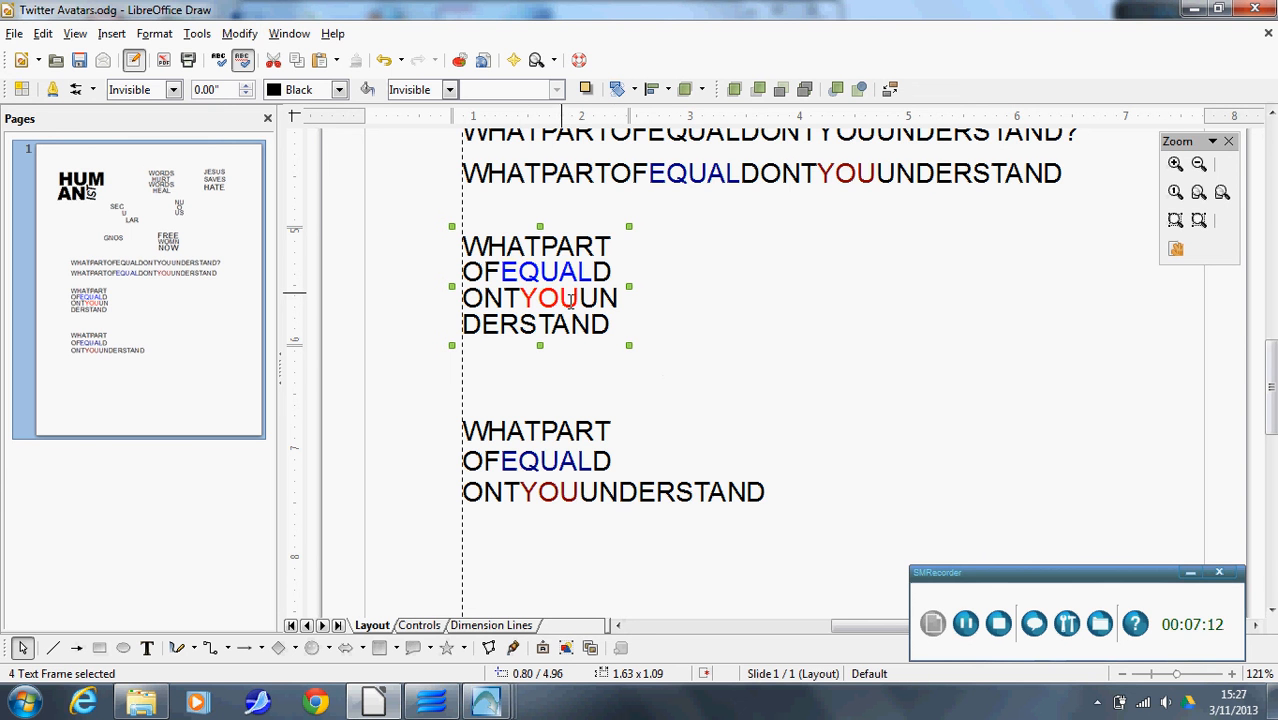
{"action": "left_click", "coordinate": [727, 308]}
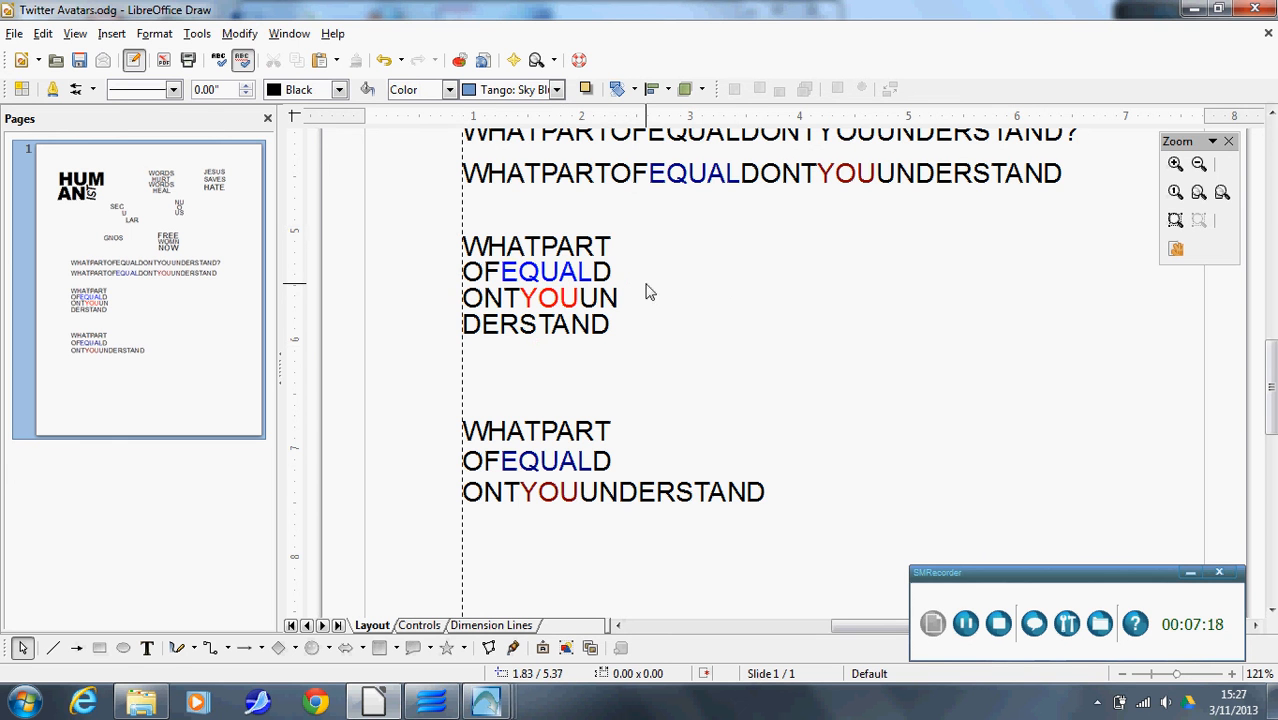
Change the font color of the whole WHATPART line at the top of the upper stack to green.
{"action": "left_click", "coordinate": [482, 248]}
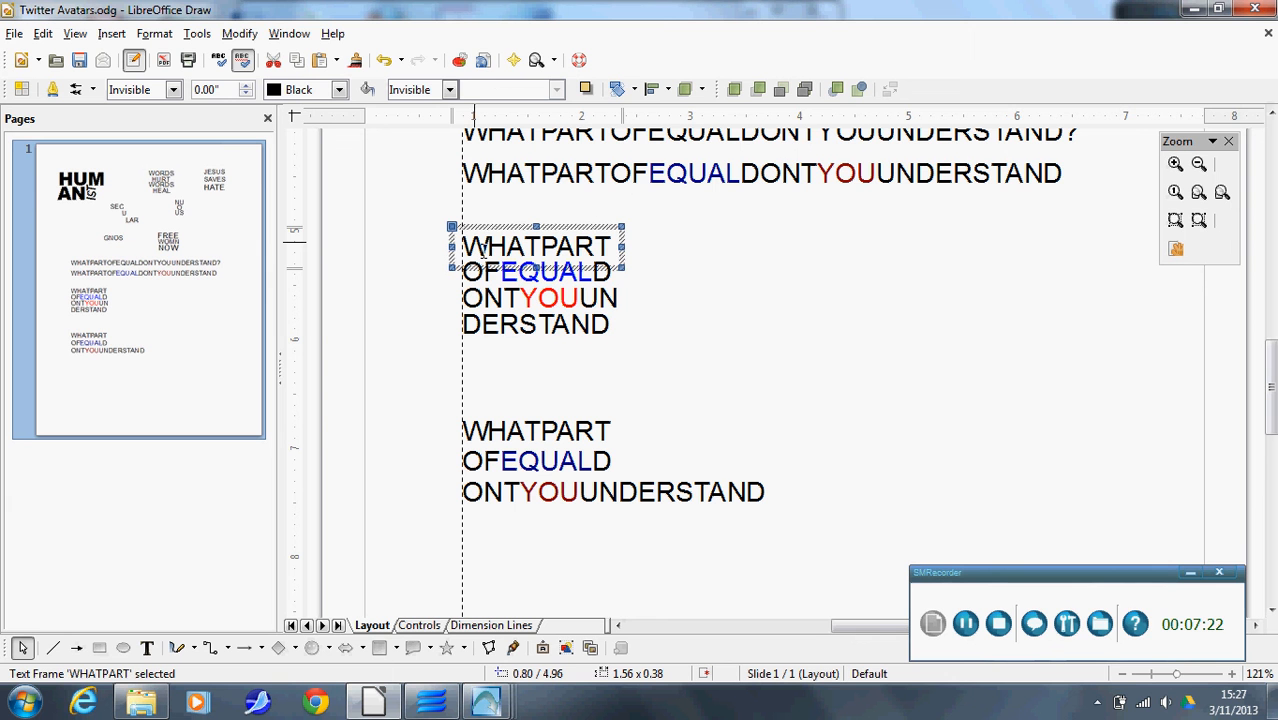
{"action": "key", "text": "ctrl+a"}
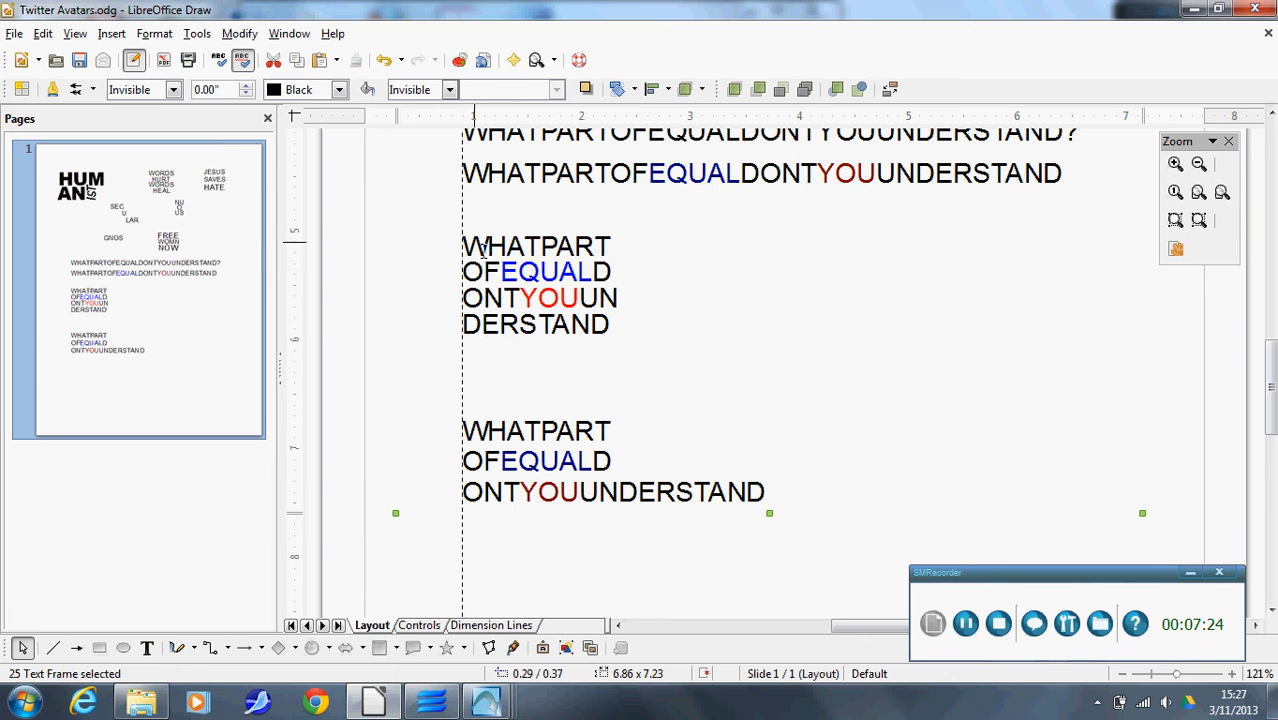
{"action": "left_click", "coordinate": [483, 247]}
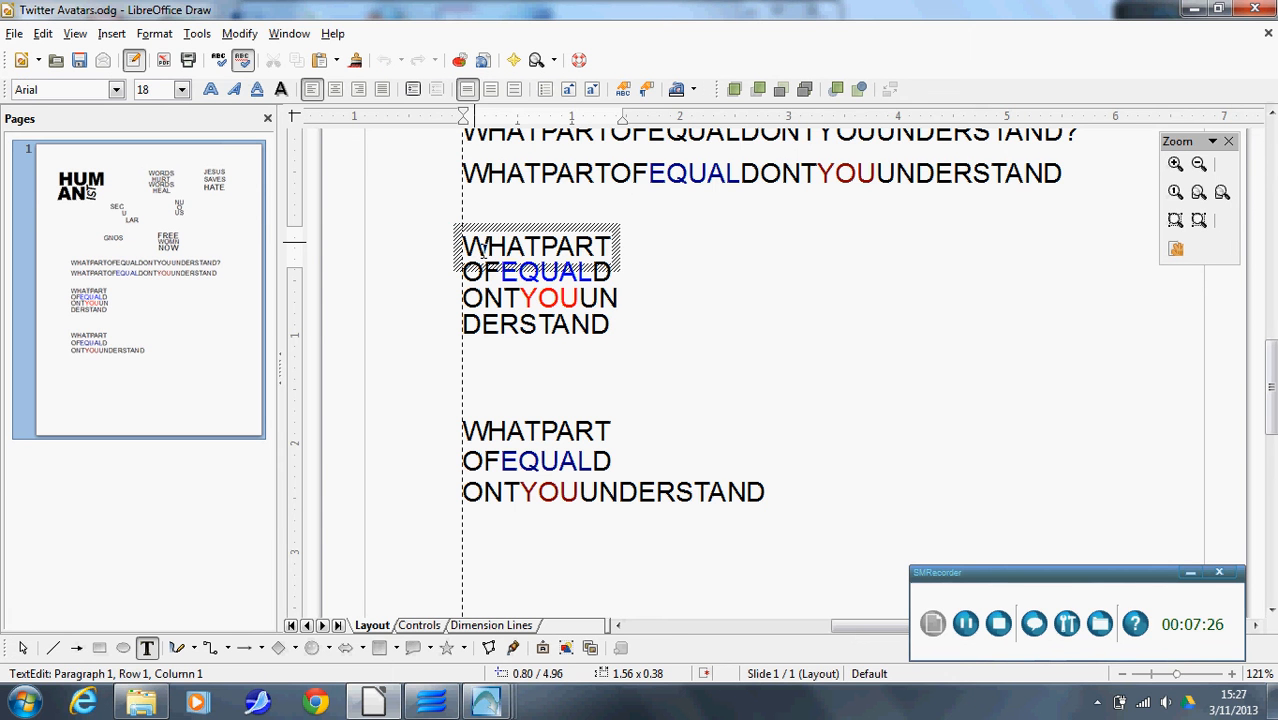
{"action": "double_click", "coordinate": [483, 250]}
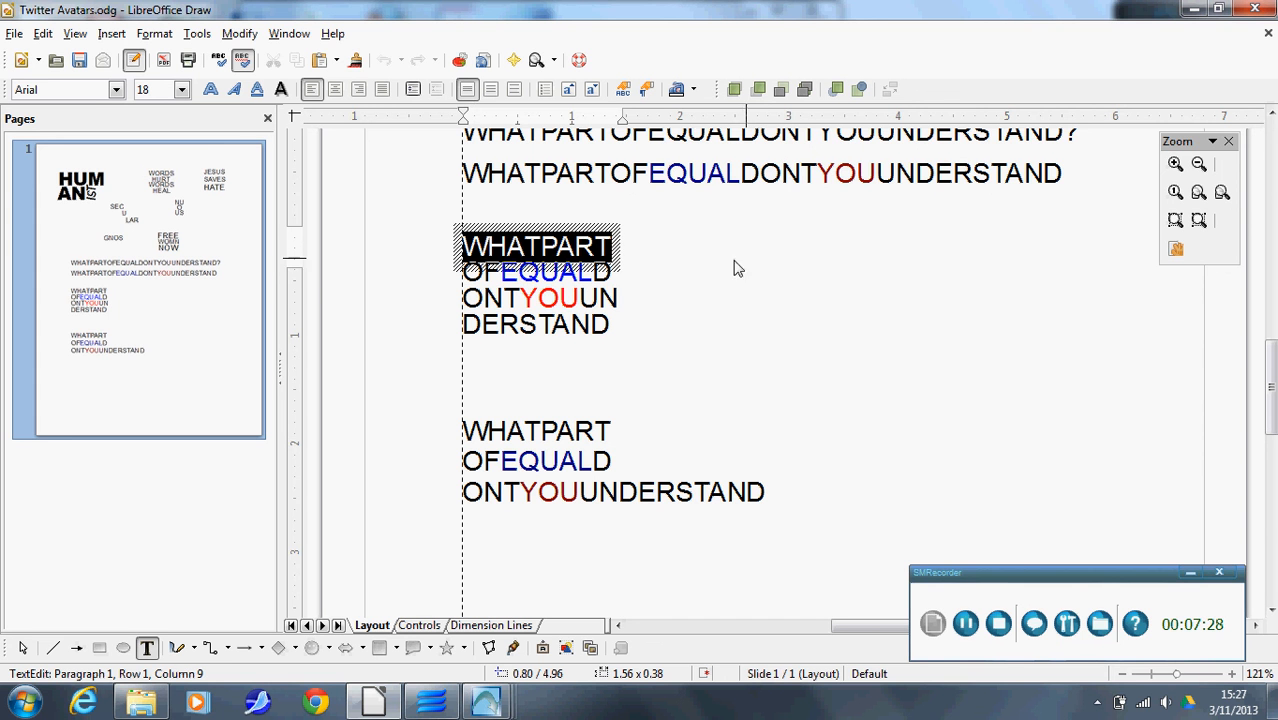
{"action": "left_click", "coordinate": [695, 90]}
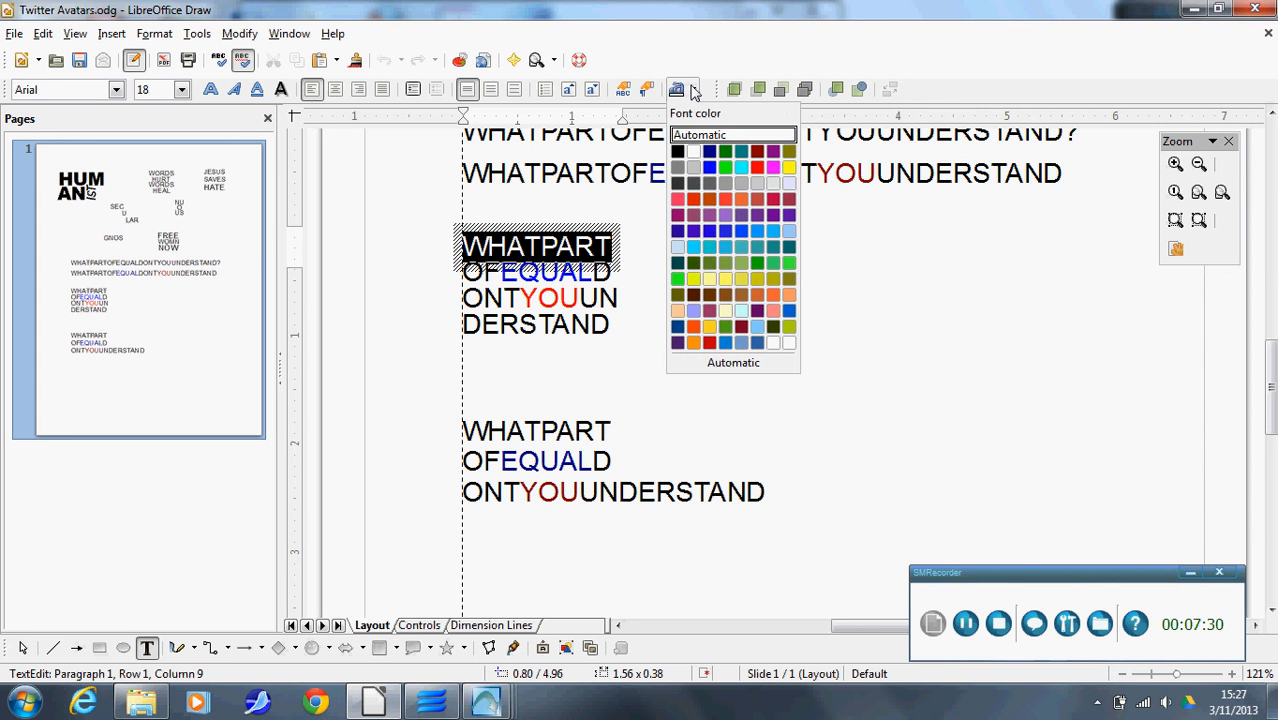
{"action": "left_click", "coordinate": [726, 167]}
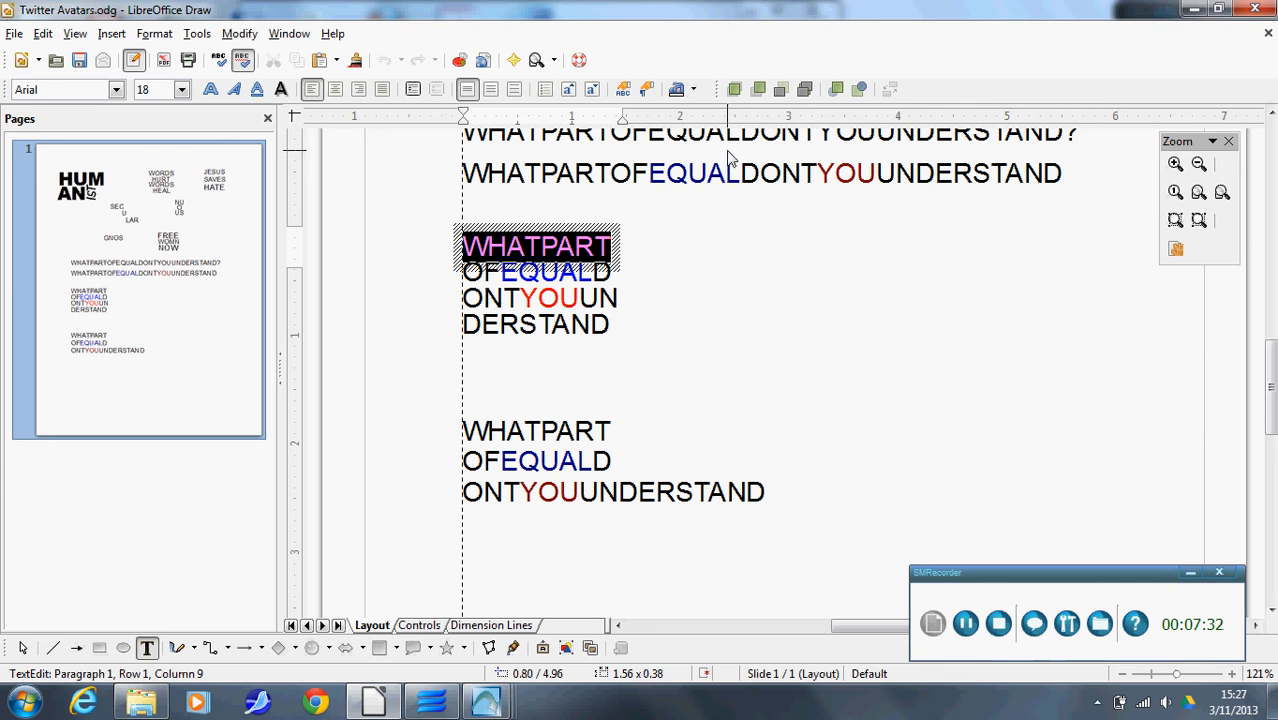
{"action": "left_click", "coordinate": [647, 258]}
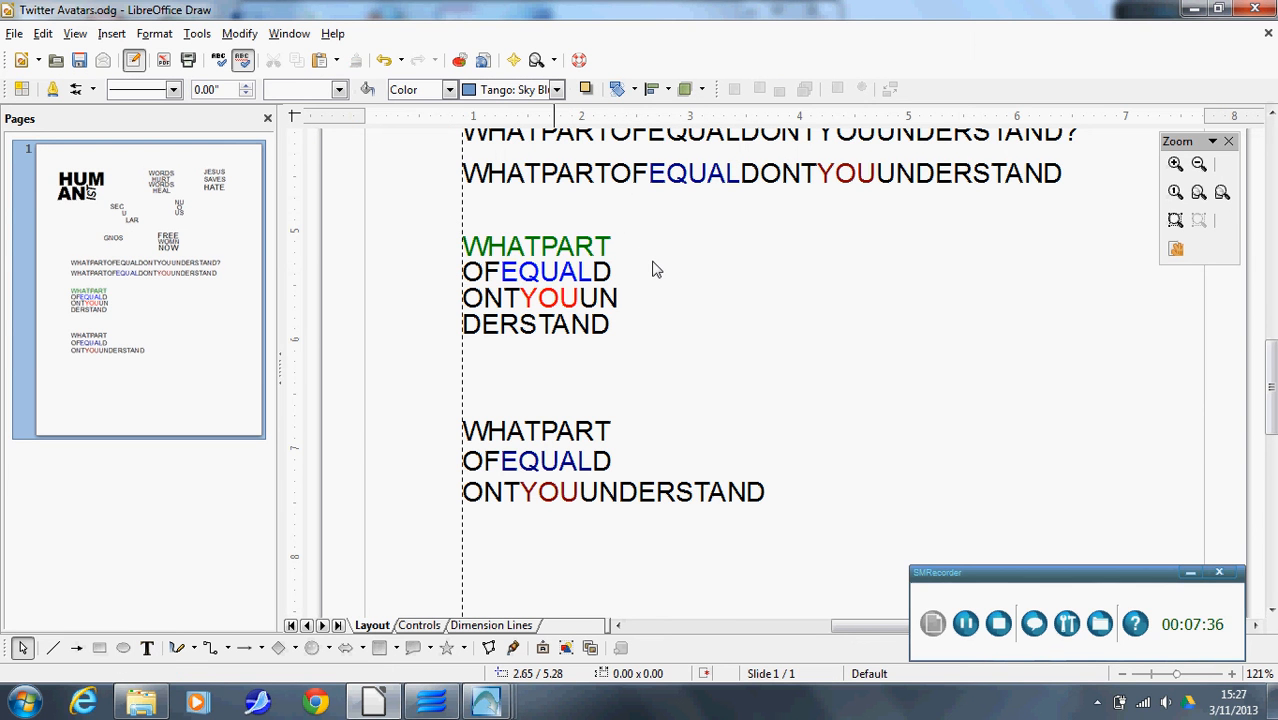
Change the font color of OF, before EQUAL in the upper stack's second line, to the same green.
{"action": "left_click", "coordinate": [474, 280]}
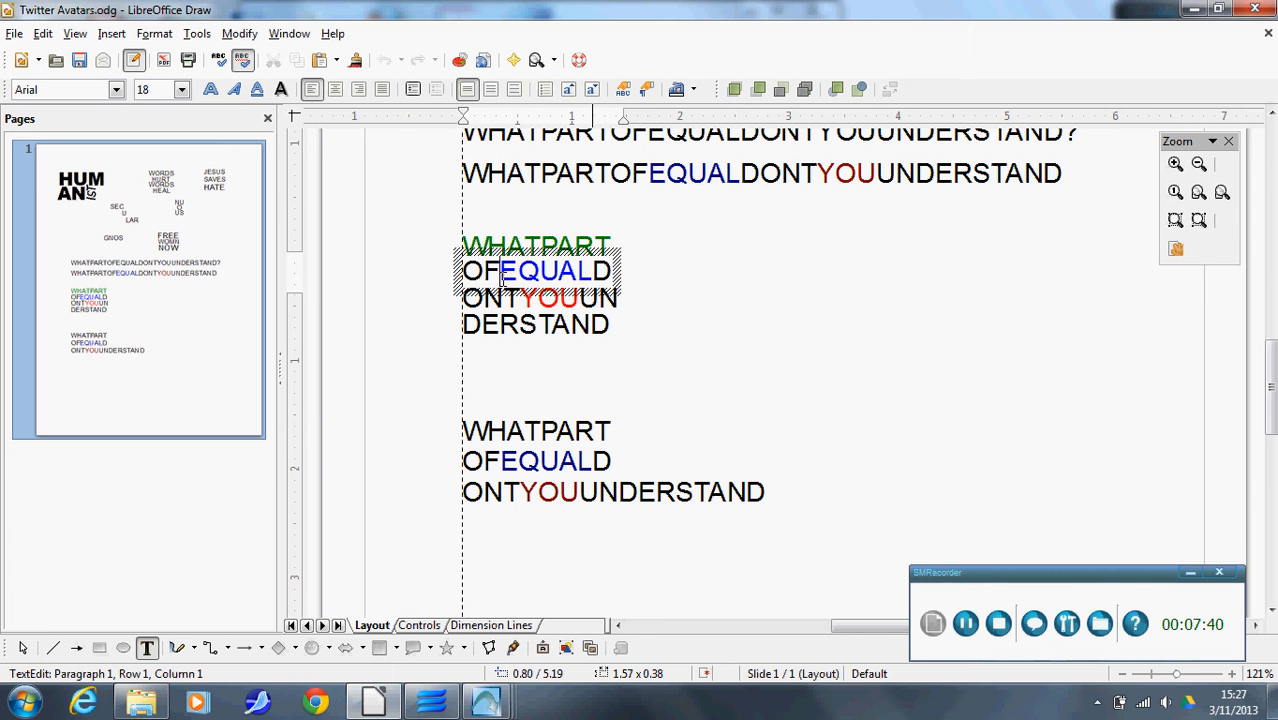
{"action": "left_click_drag", "start_coordinate": [500, 272], "coordinate": [462, 272]}
{"action": "left_click", "coordinate": [694, 90]}
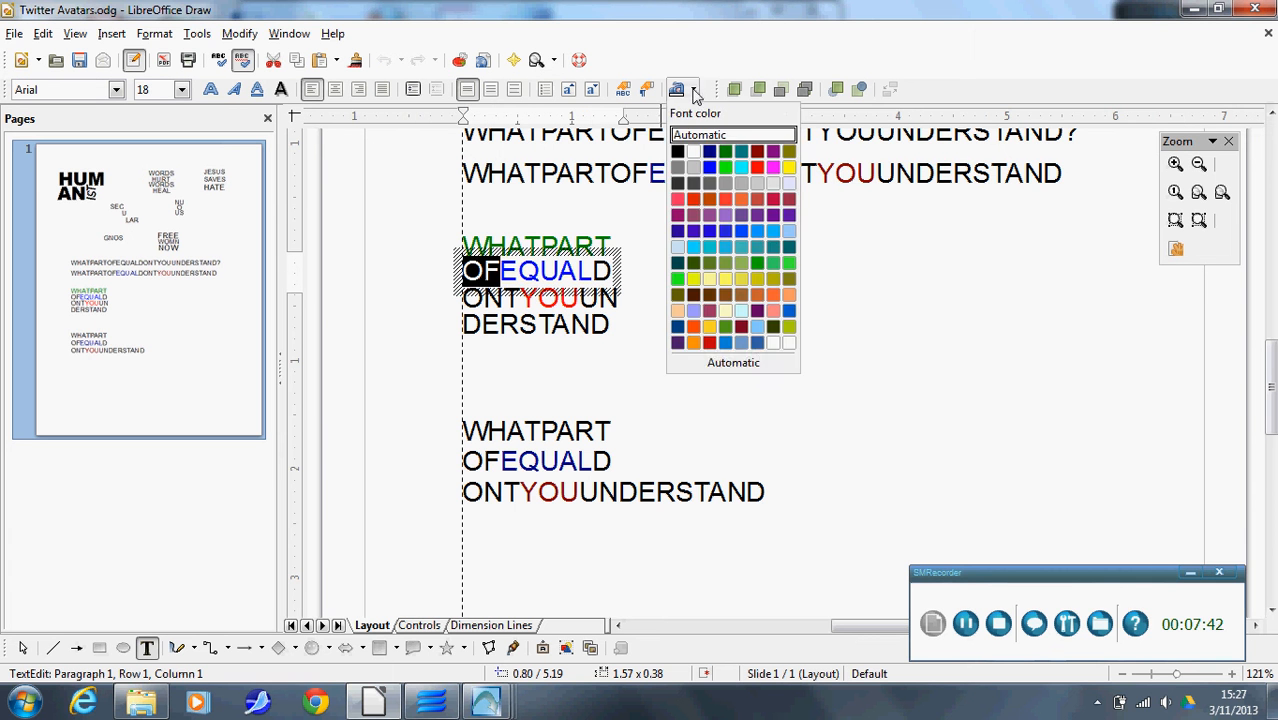
{"action": "left_click", "coordinate": [725, 166]}
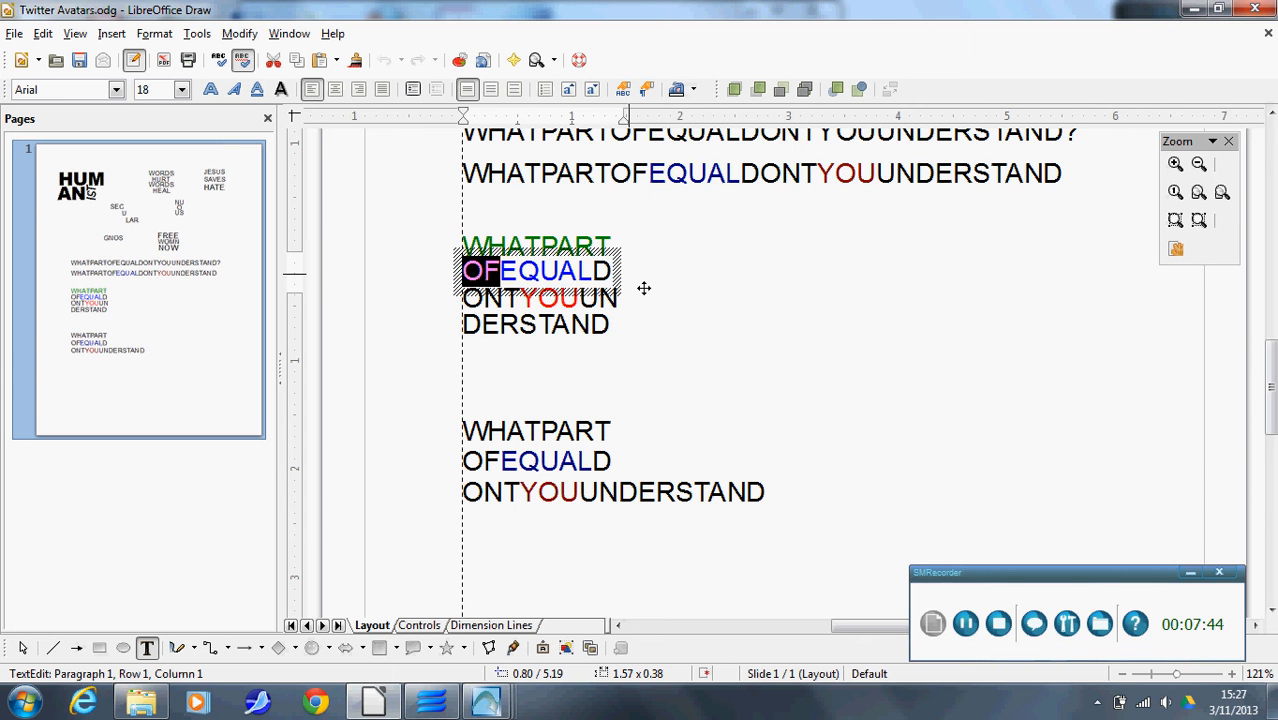
Change the font color of the final D in the upper stack's second line to the same dark green as OF.
{"action": "left_click_drag", "start_coordinate": [595, 272], "coordinate": [636, 277]}
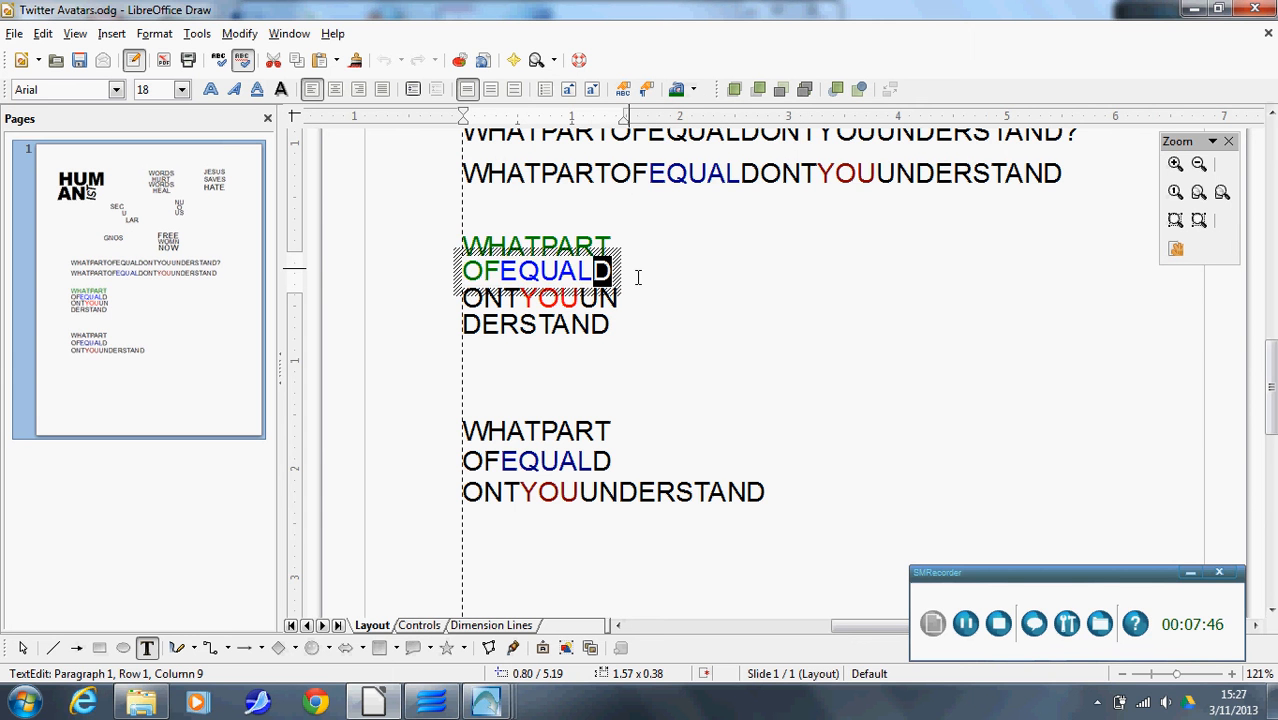
{"action": "left_click", "coordinate": [693, 90]}
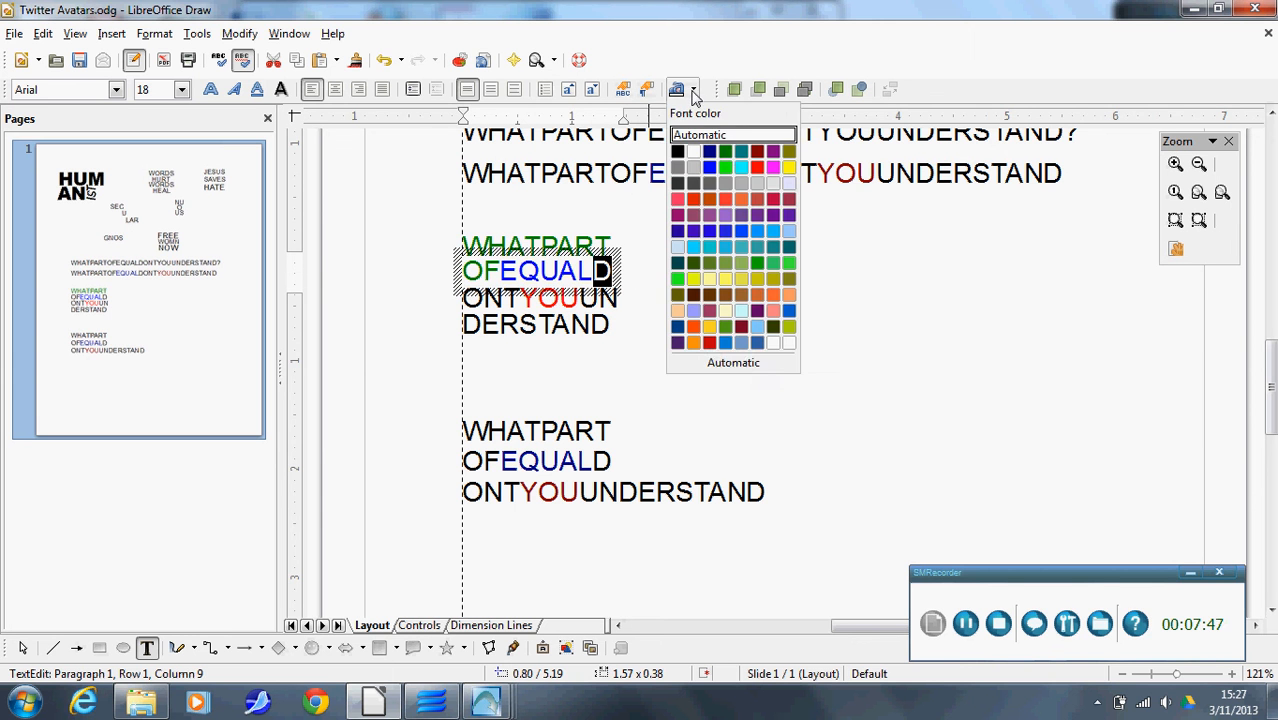
{"action": "left_click", "coordinate": [730, 157]}
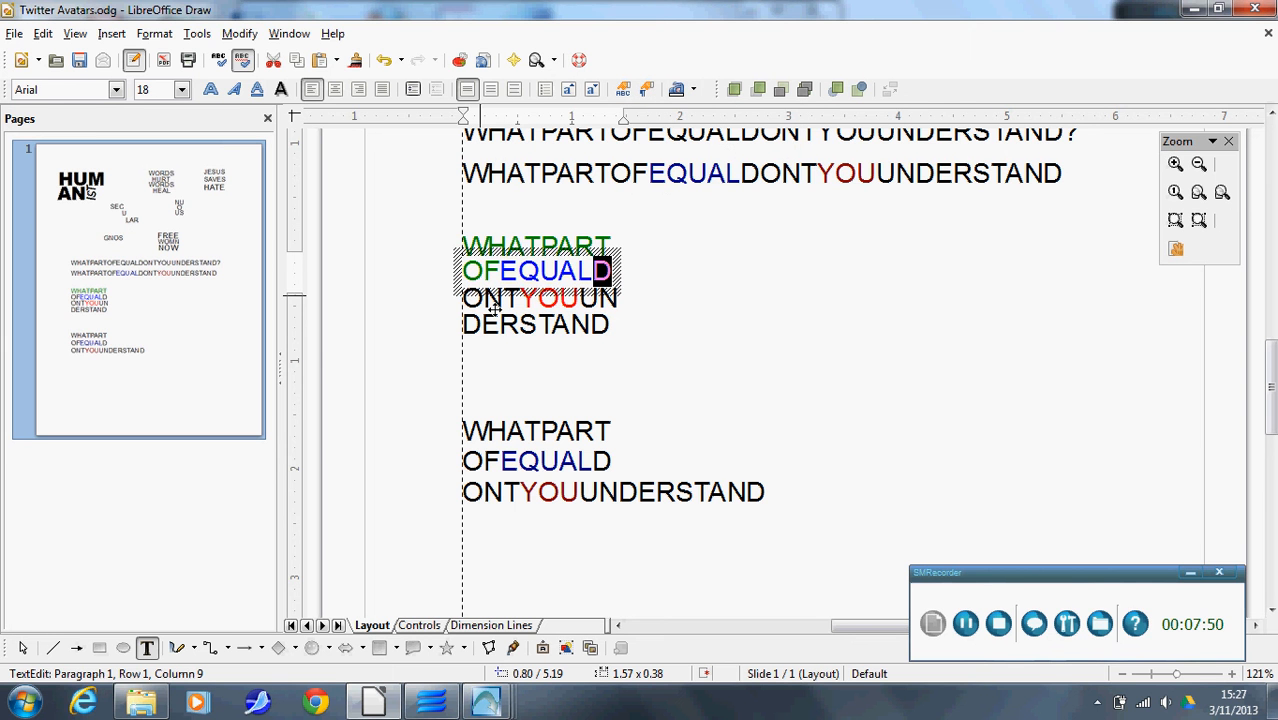
{"action": "key", "text": "Escape"}
{"action": "left_click", "coordinate": [436, 311]}
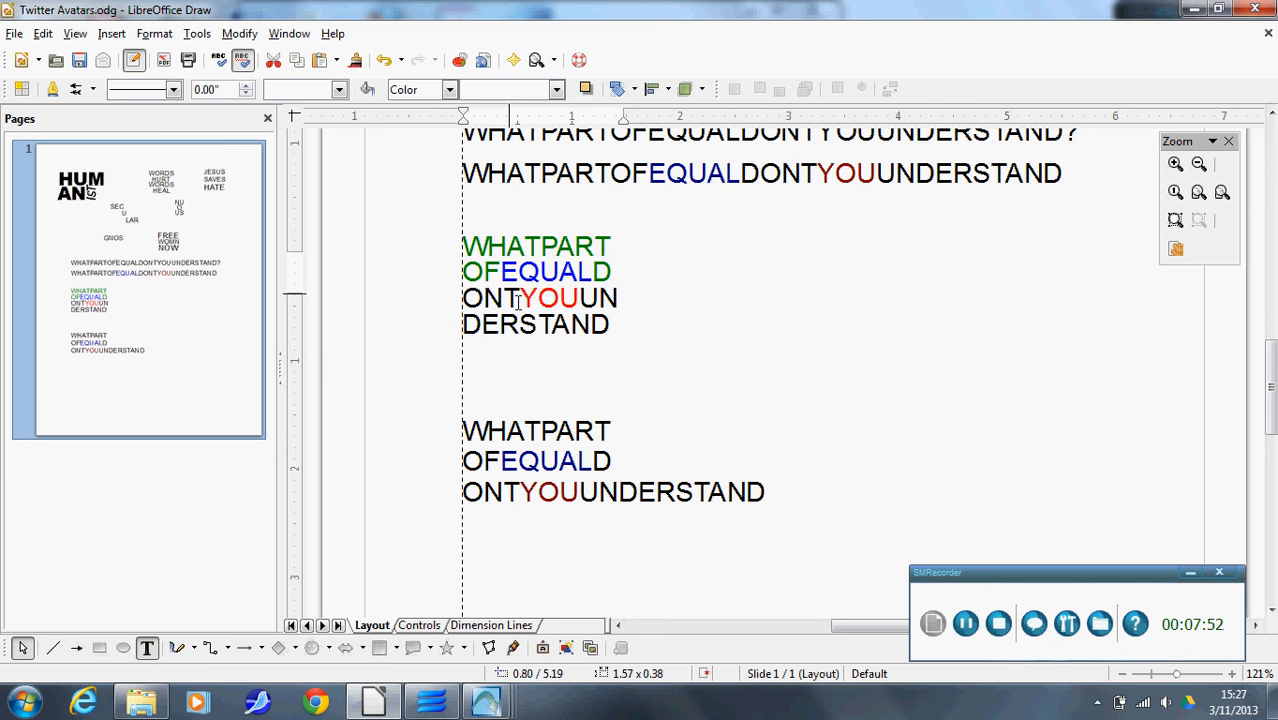
Change the font color of ONT and UN, on both sides of YOU in the upper stack's third line, to dark green.
{"action": "left_click_drag", "start_coordinate": [522, 298], "coordinate": [463, 298]}
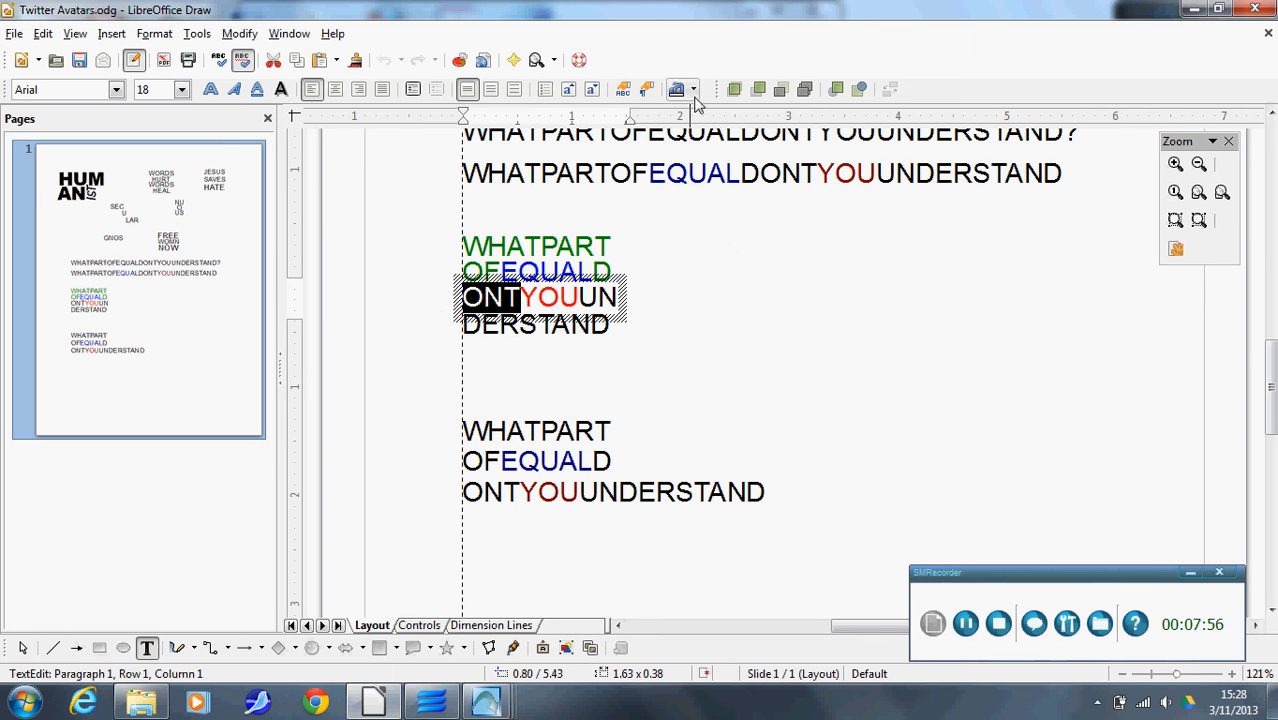
{"action": "left_click", "coordinate": [691, 92]}
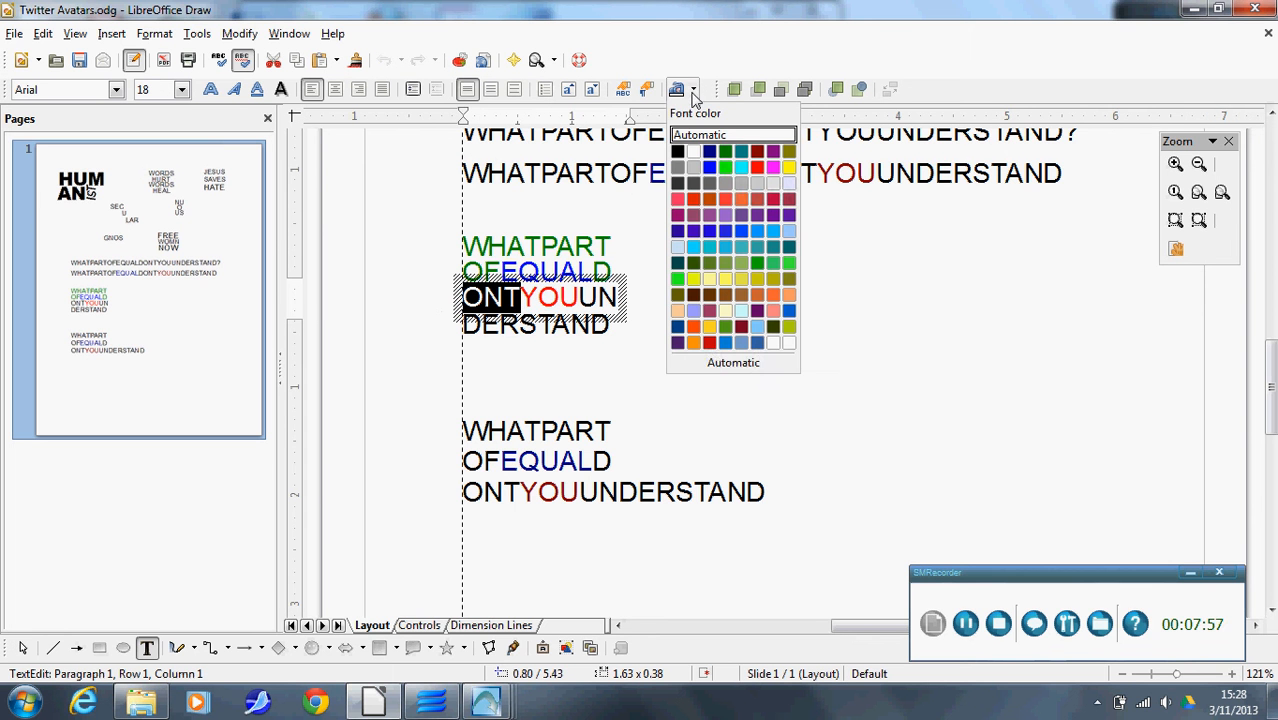
{"action": "left_click", "coordinate": [725, 152]}
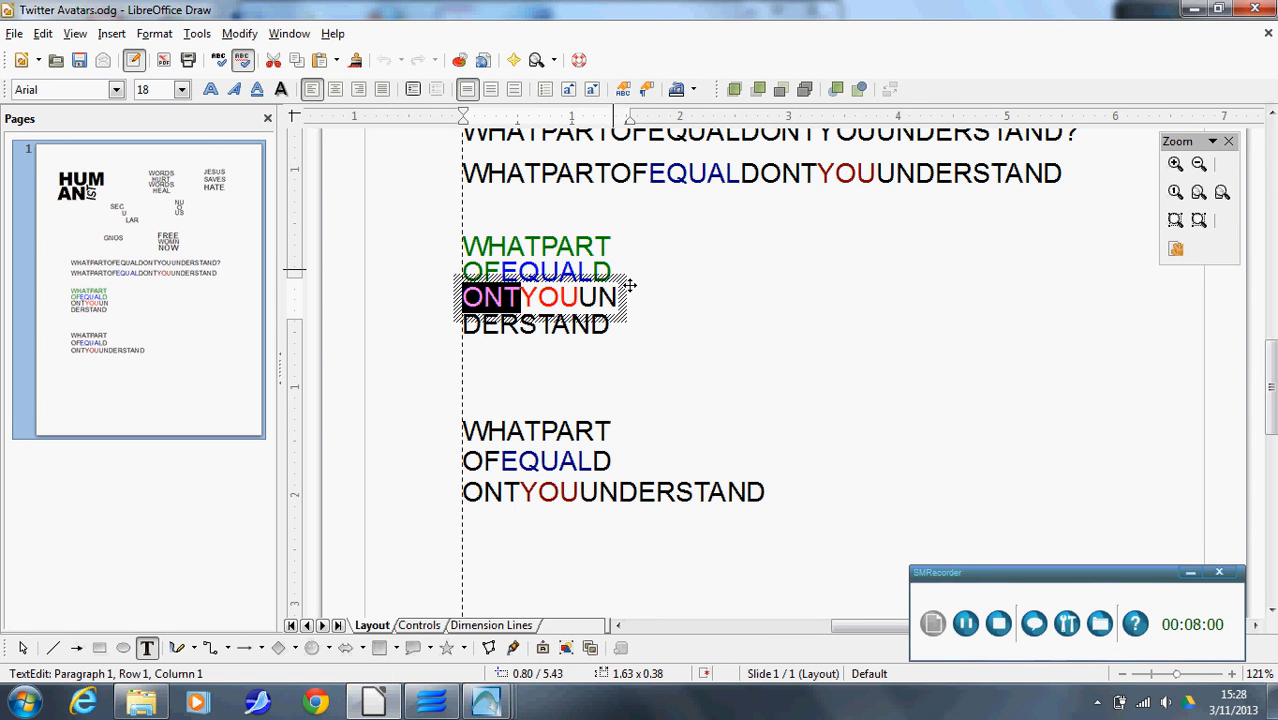
{"action": "left_click_drag", "start_coordinate": [578, 297], "coordinate": [619, 297]}
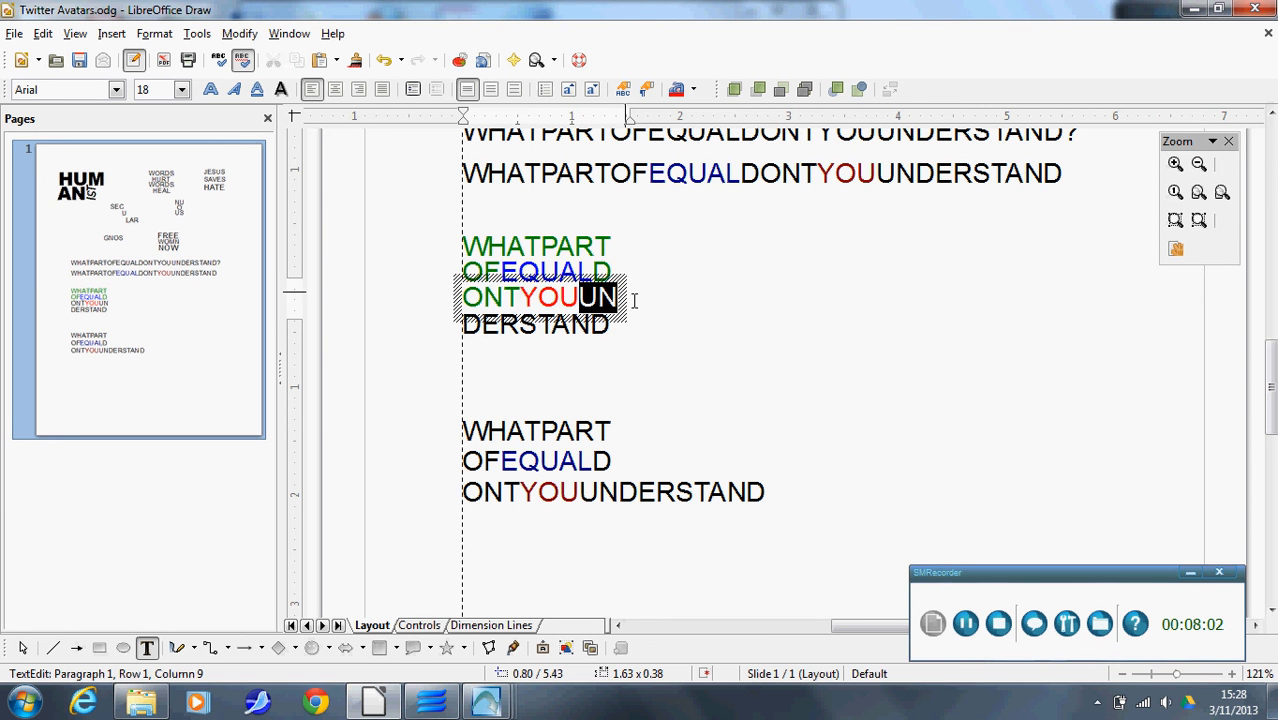
{"action": "left_click", "coordinate": [691, 90]}
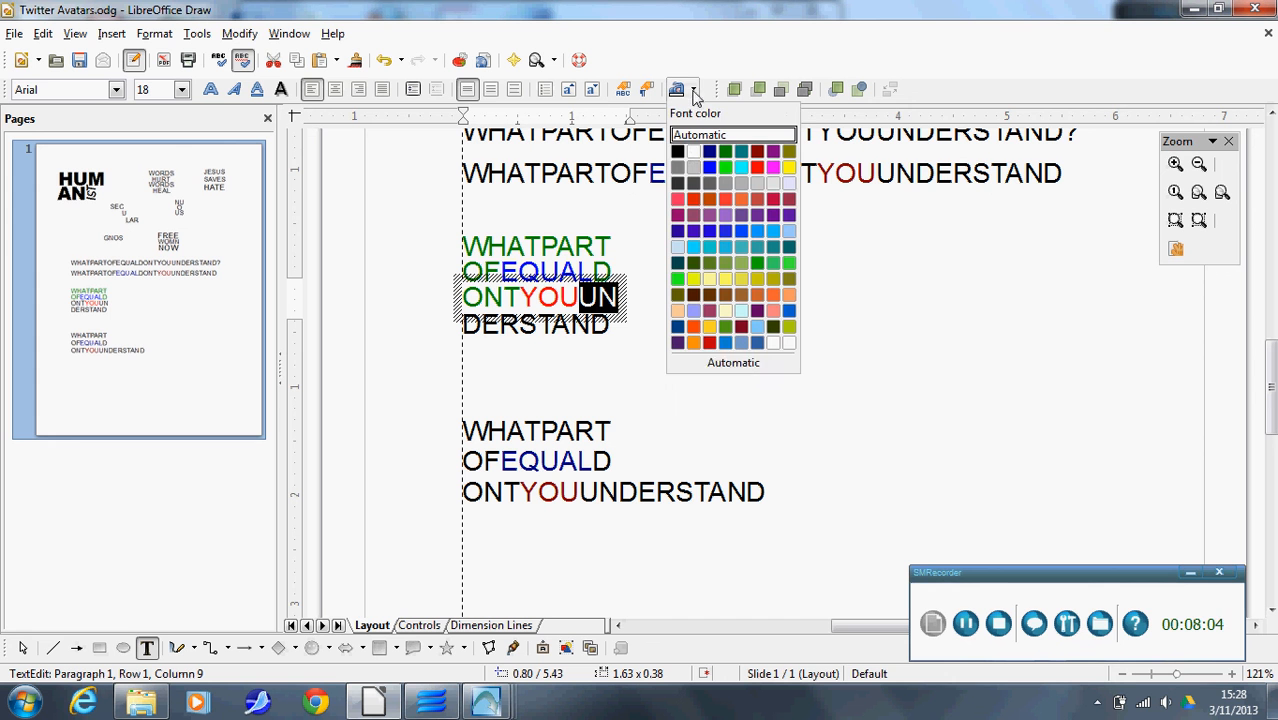
{"action": "left_click", "coordinate": [726, 152]}
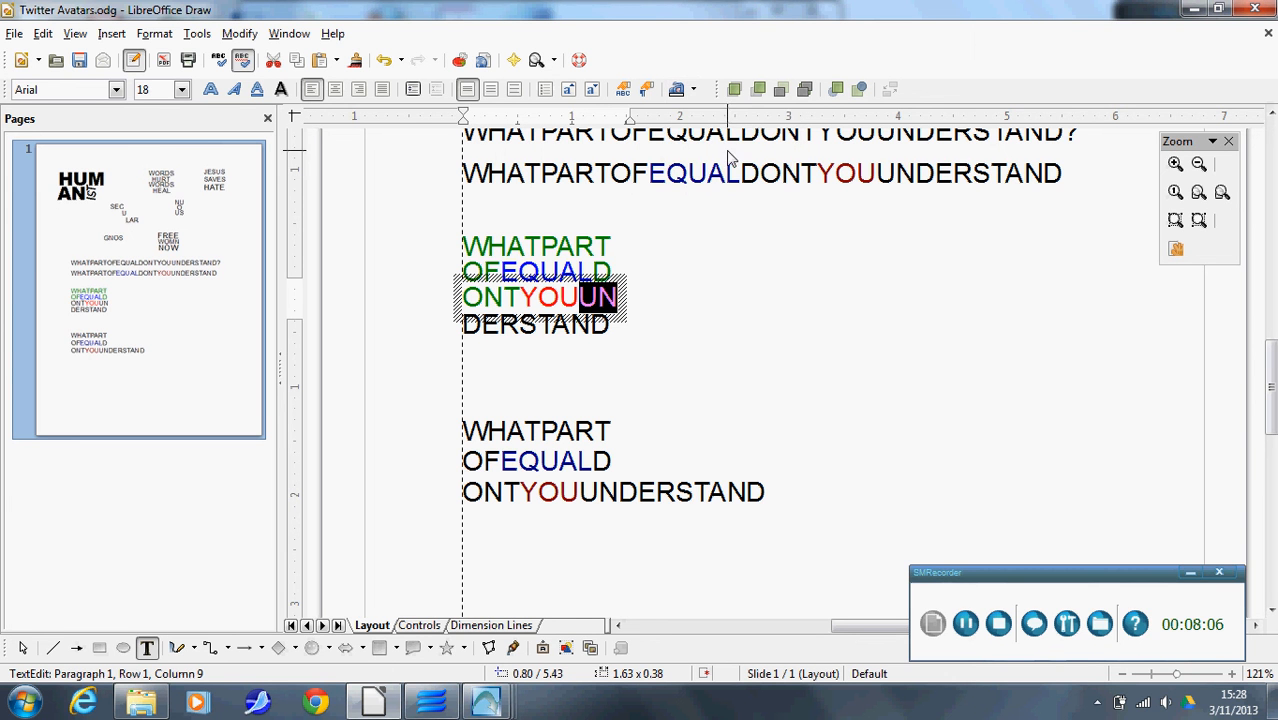
Change the font color of the whole DERSTAND line at the bottom of the upper stack to dark green.
{"action": "left_click", "coordinate": [512, 344]}
{"action": "double_click", "coordinate": [608, 330]}
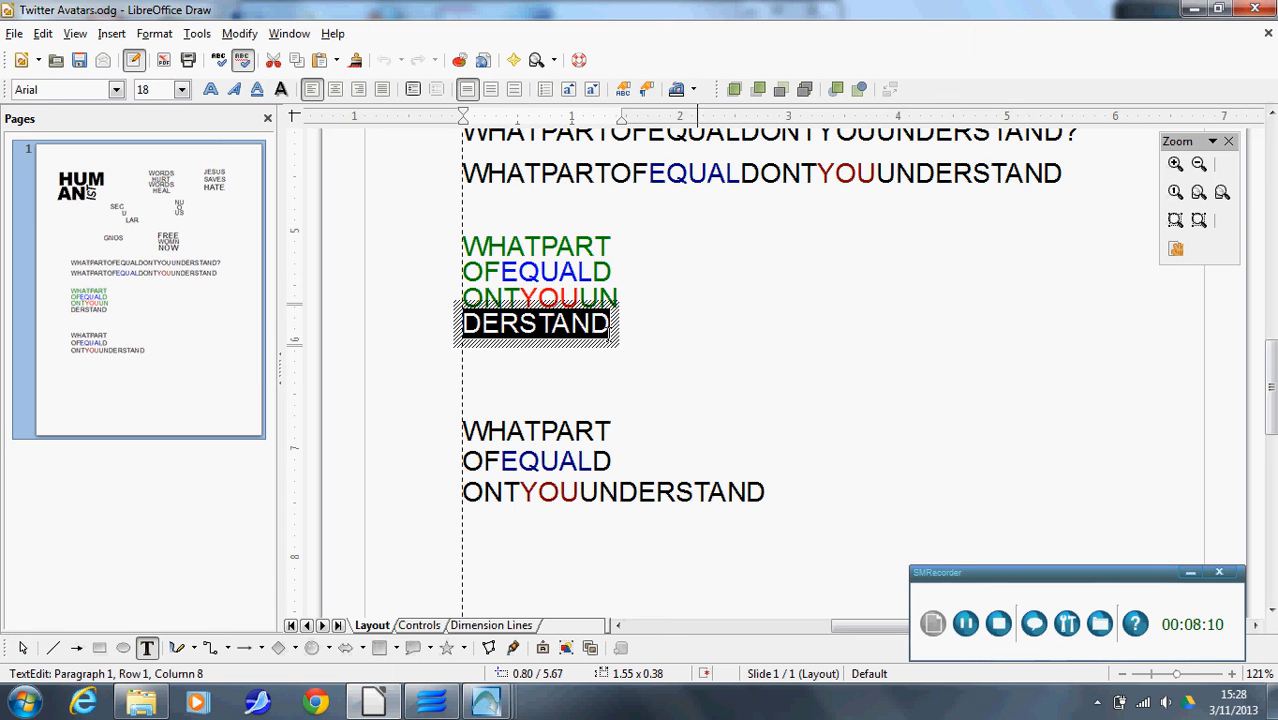
{"action": "left_click", "coordinate": [695, 90]}
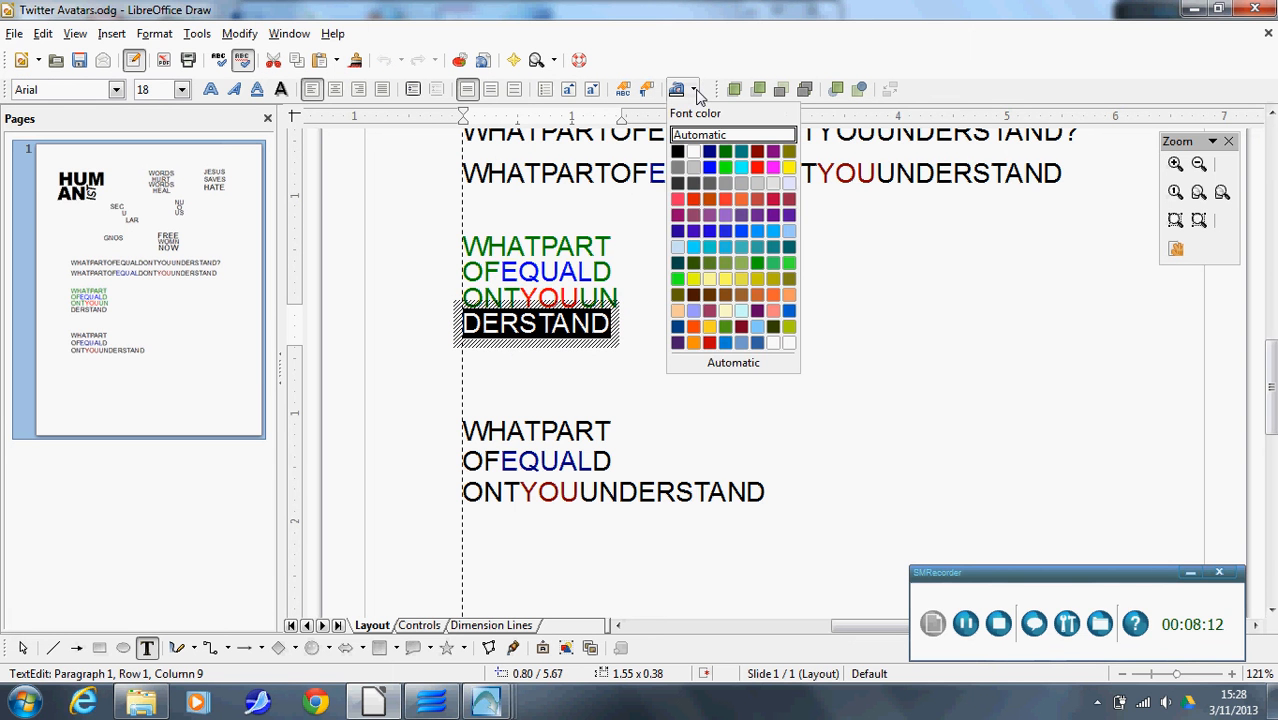
{"action": "left_click", "coordinate": [725, 151]}
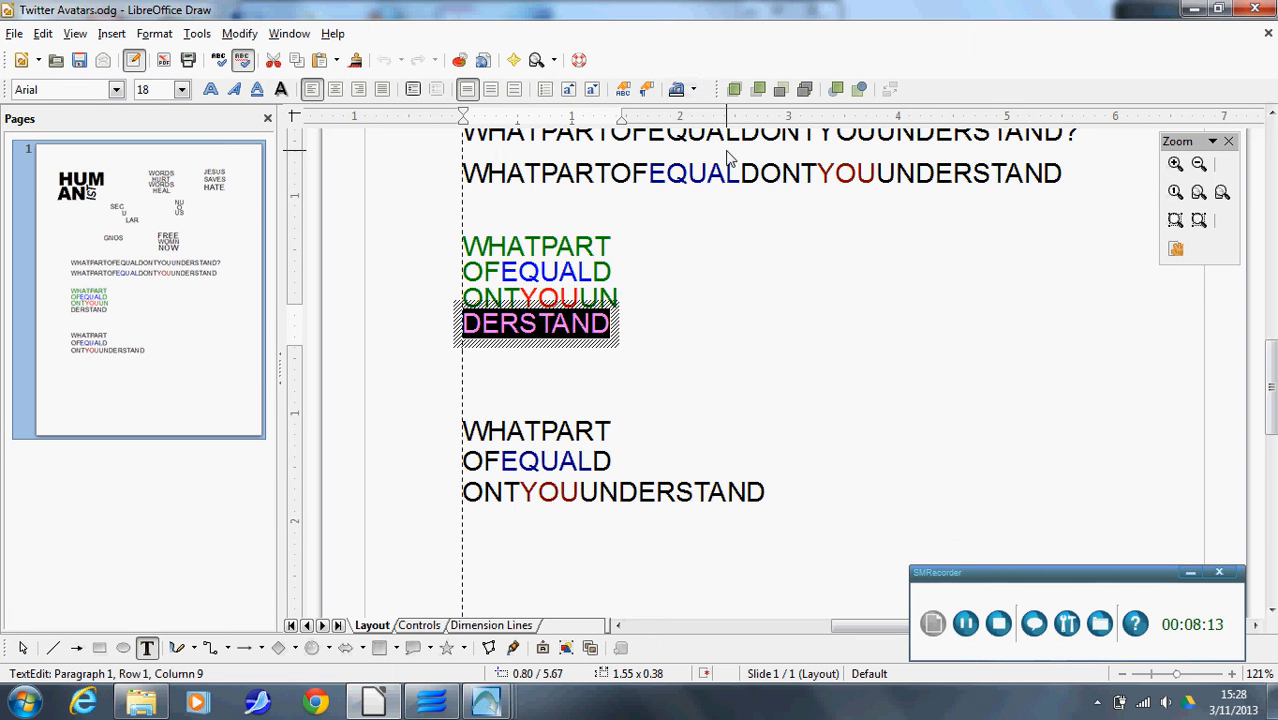
{"action": "left_click", "coordinate": [640, 331]}
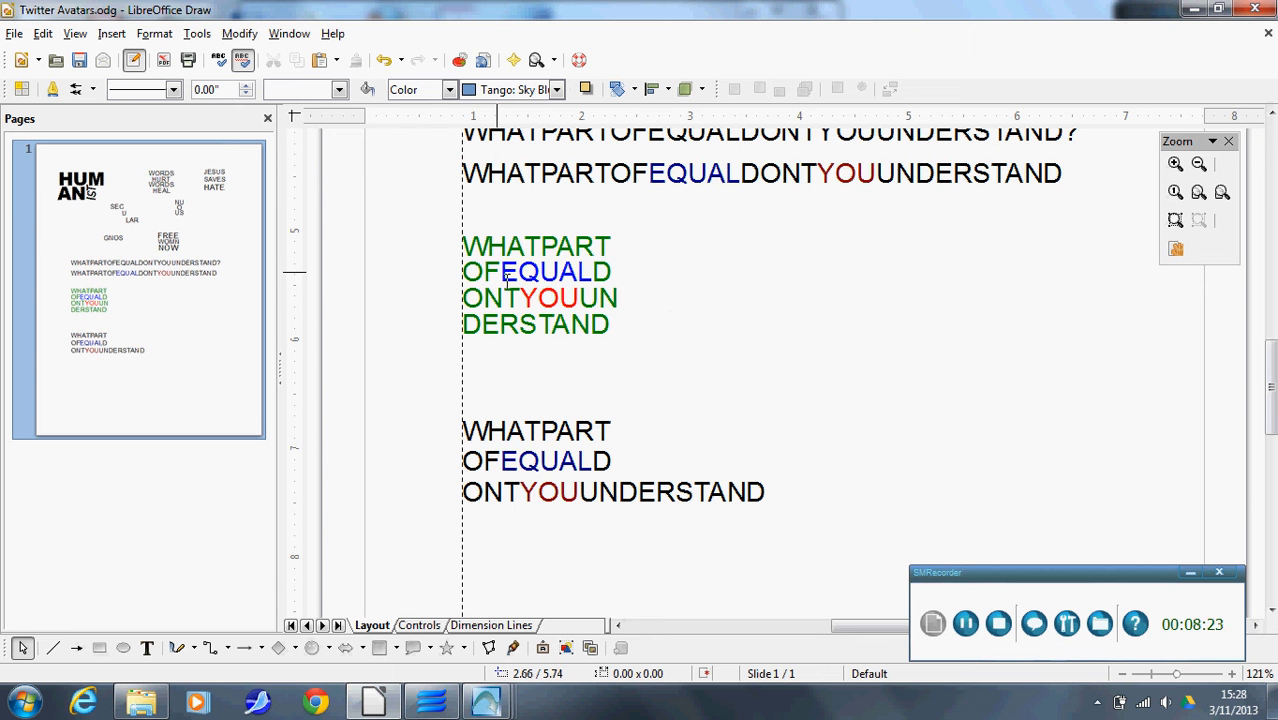
Change the font color of EQUAL in the upper stack's second line to dark blue.
{"action": "left_click_drag", "start_coordinate": [503, 274], "coordinate": [596, 272]}
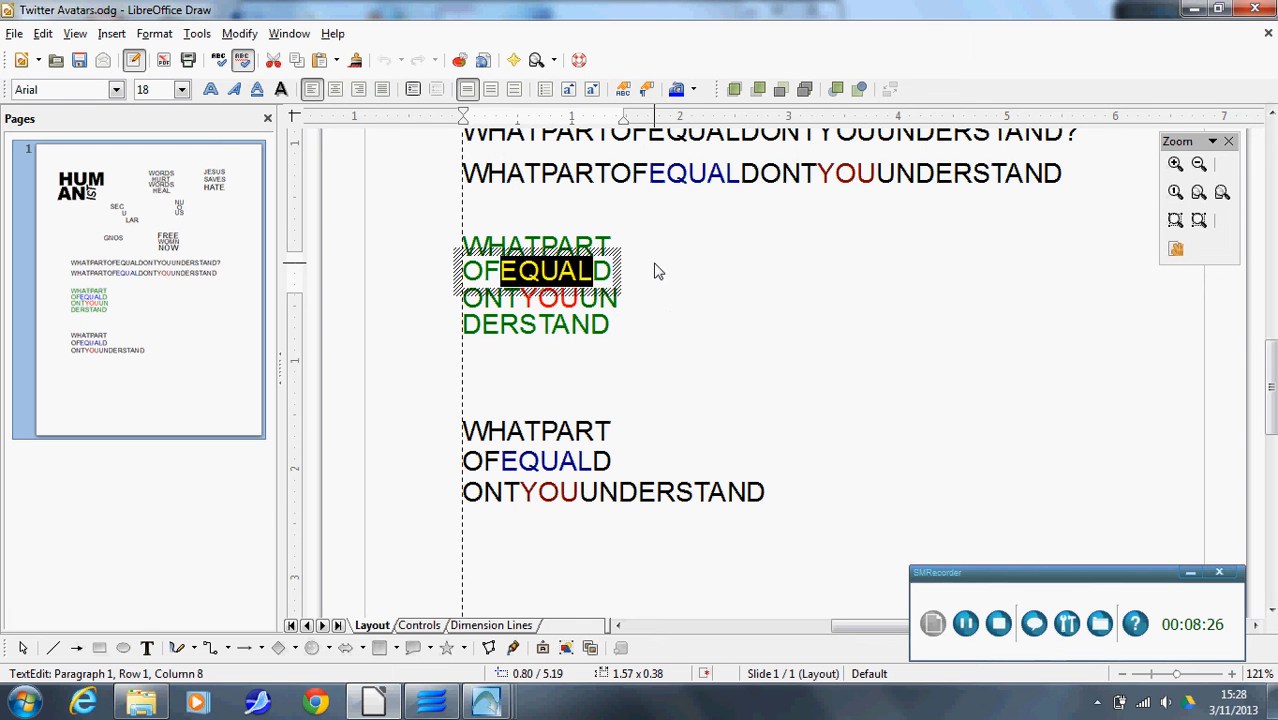
{"action": "left_click", "coordinate": [694, 92]}
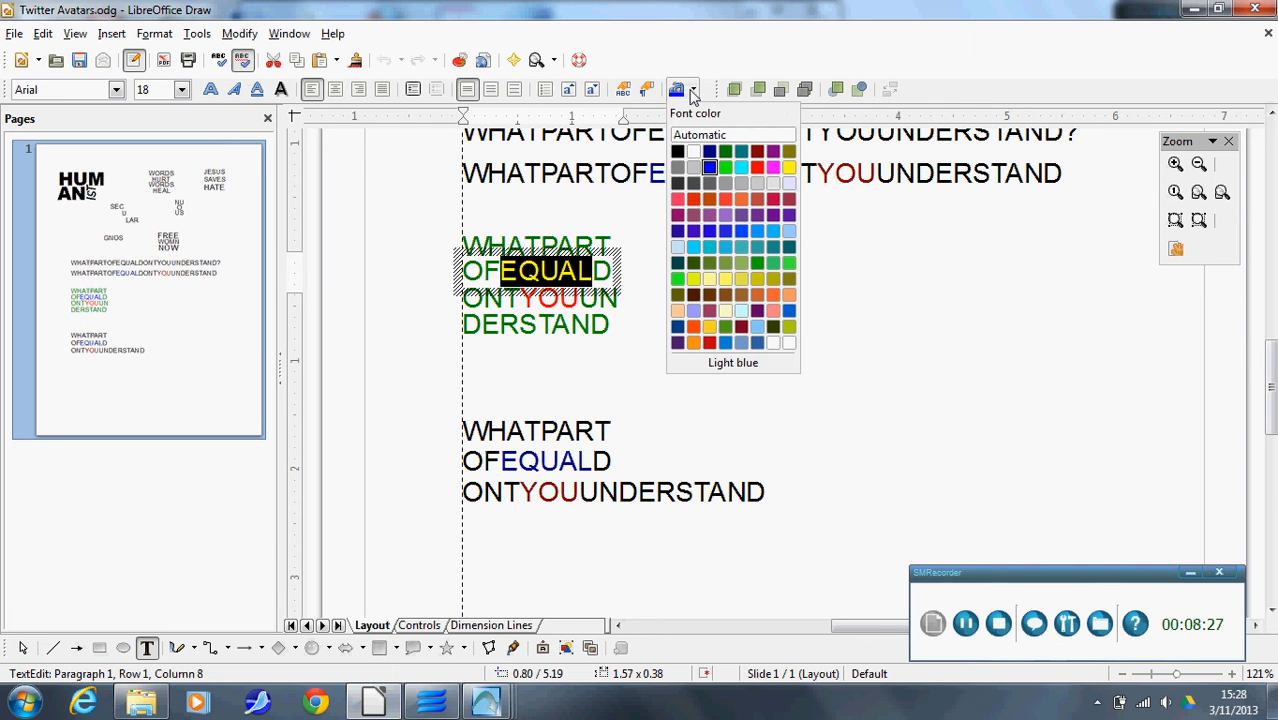
{"action": "left_click", "coordinate": [758, 155]}
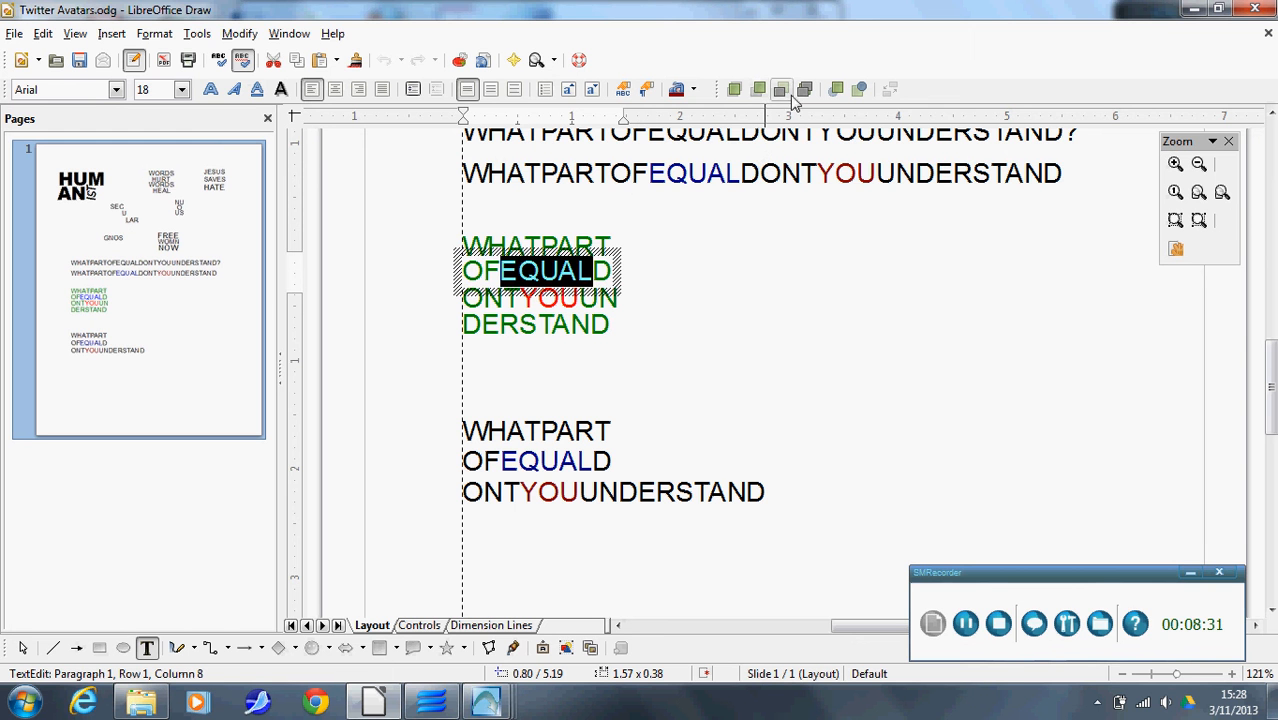
{"action": "left_click", "coordinate": [694, 91]}
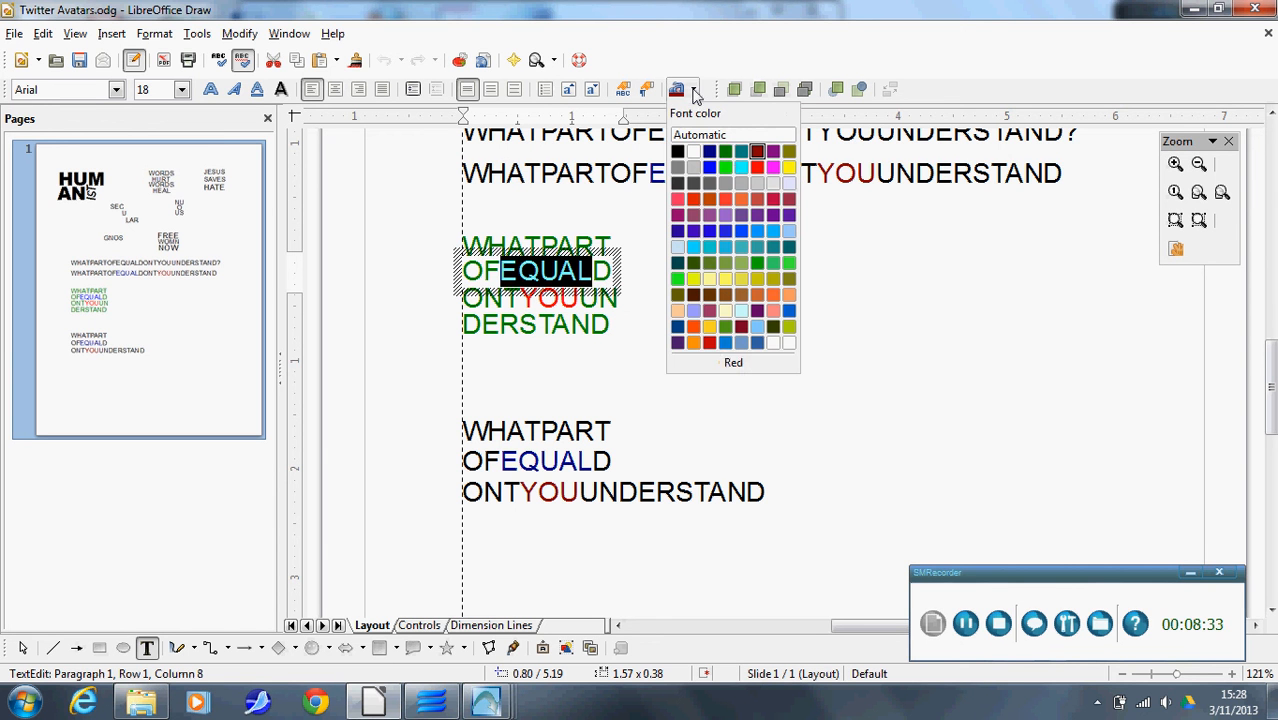
{"action": "left_click", "coordinate": [710, 152]}
Change the font color of YOU in the upper stack's third line to the darker Red.
{"action": "left_click", "coordinate": [540, 312]}
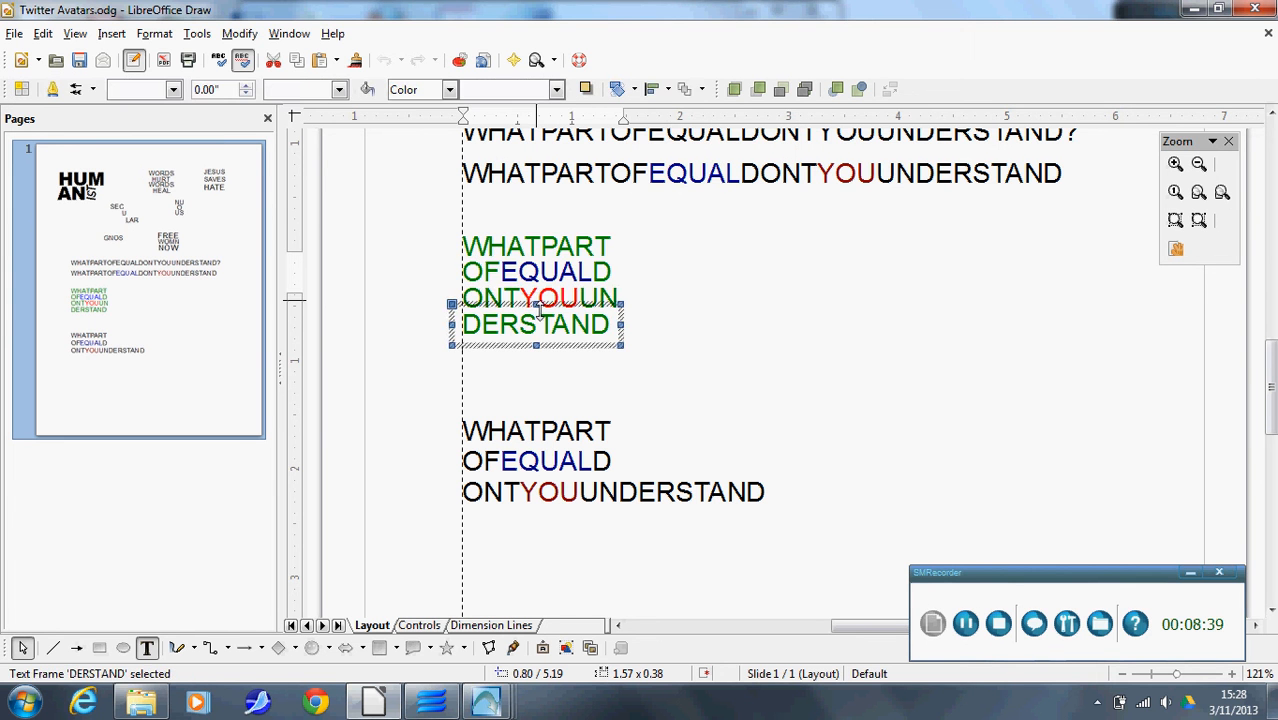
{"action": "left_click", "coordinate": [540, 305]}
{"action": "double_click", "coordinate": [538, 305]}
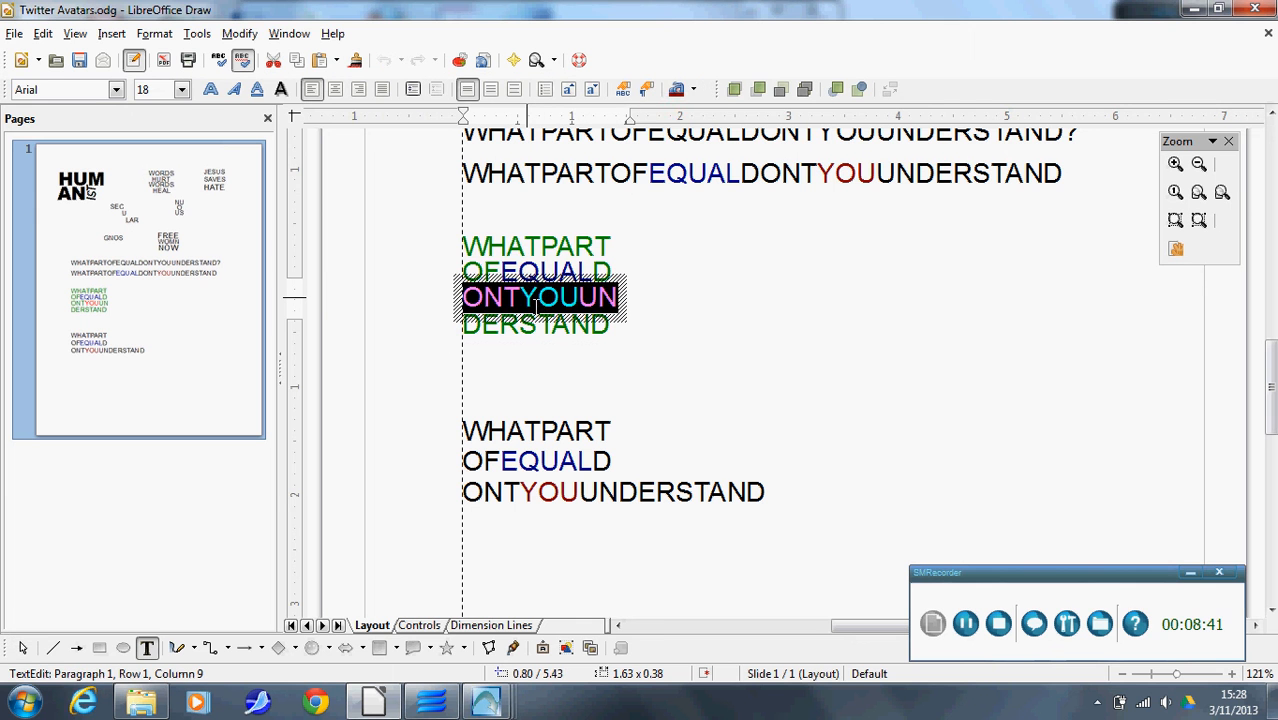
{"action": "left_click_drag", "start_coordinate": [518, 297], "coordinate": [578, 297]}
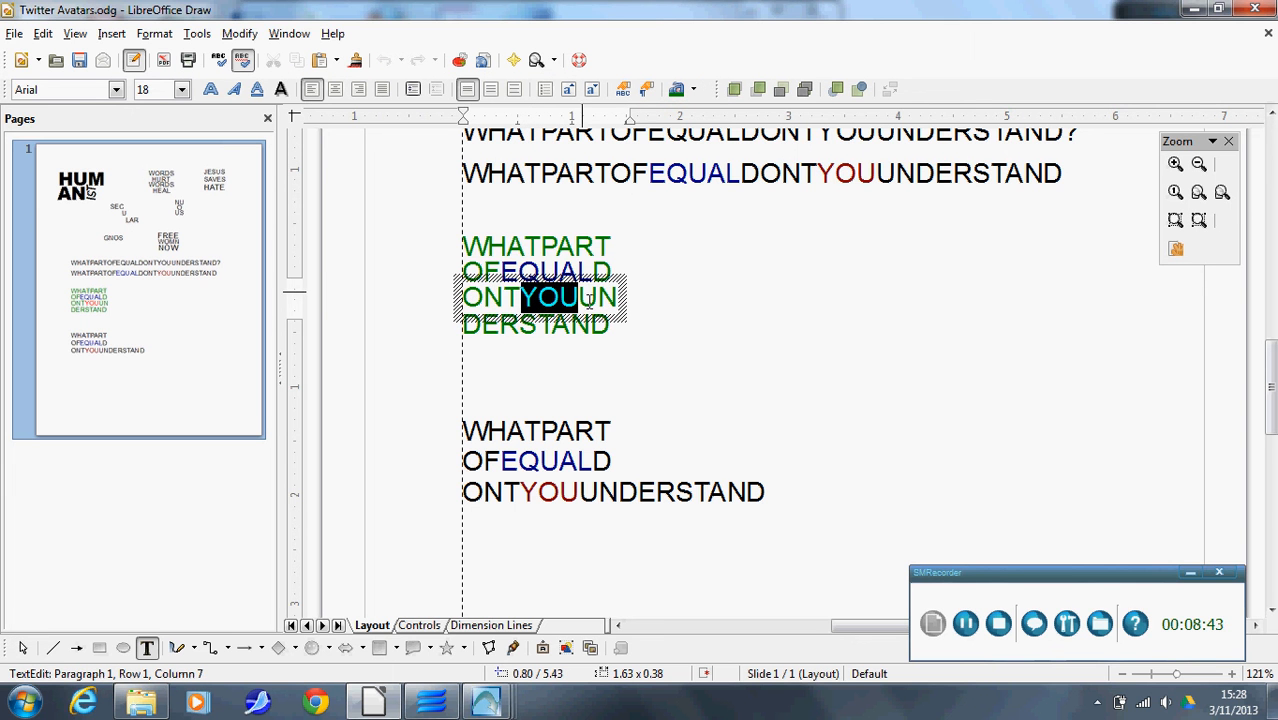
{"action": "left_click", "coordinate": [695, 90]}
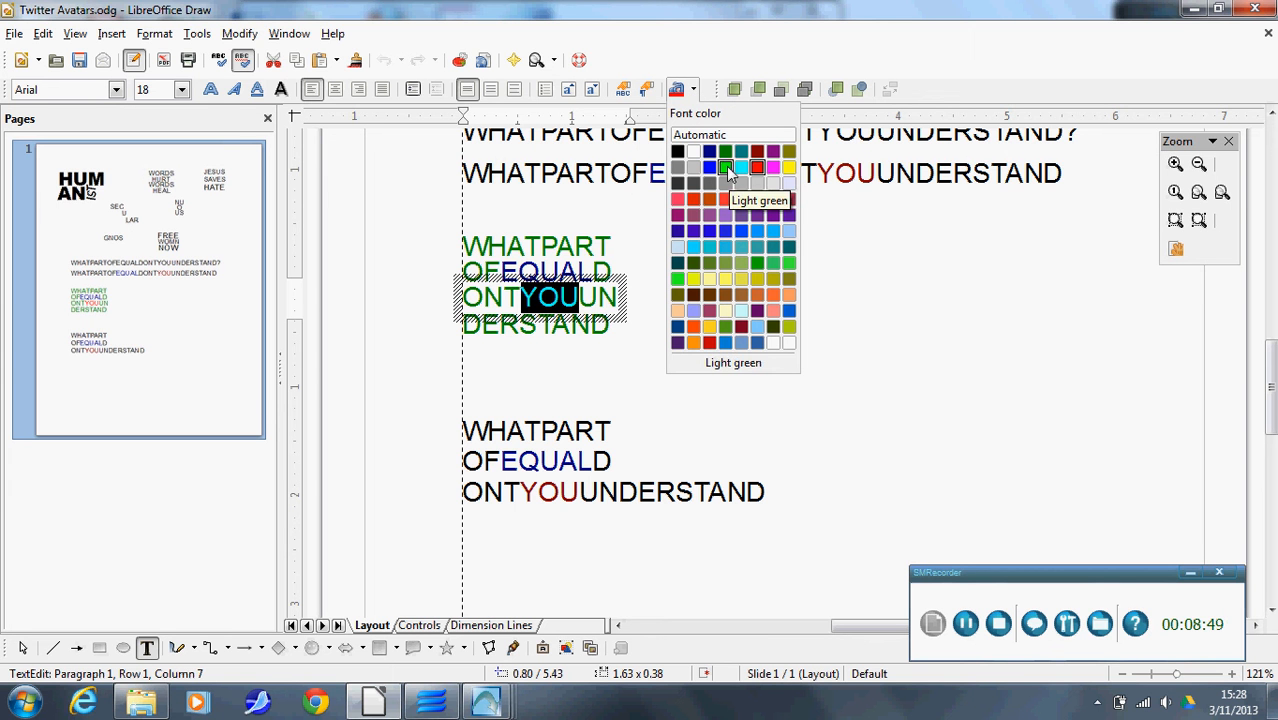
{"action": "left_click", "coordinate": [757, 157]}
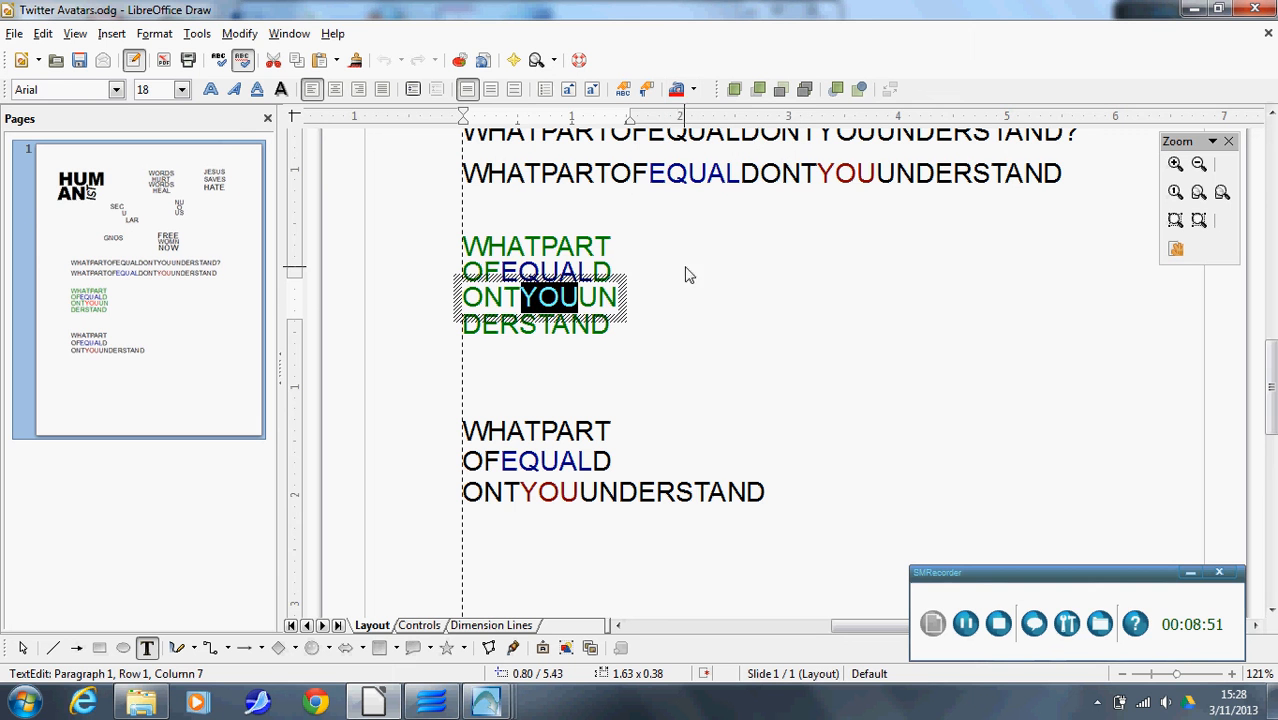
{"action": "left_click", "coordinate": [643, 313]}
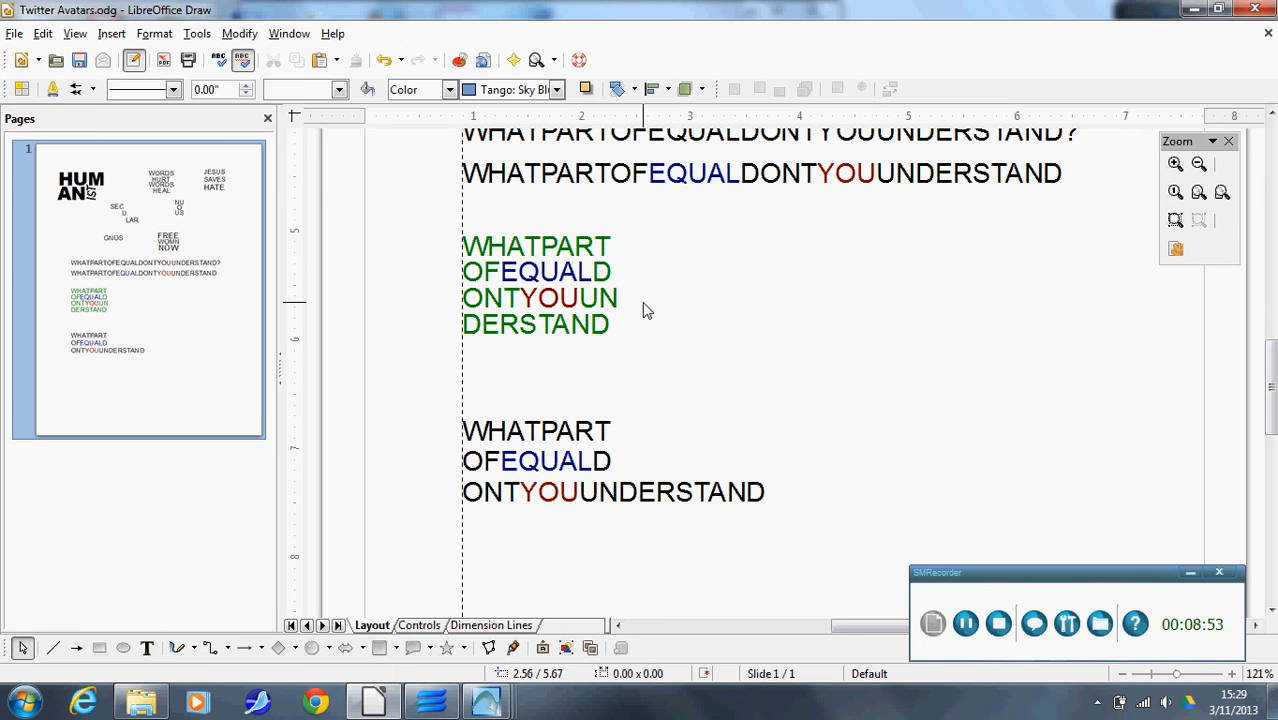